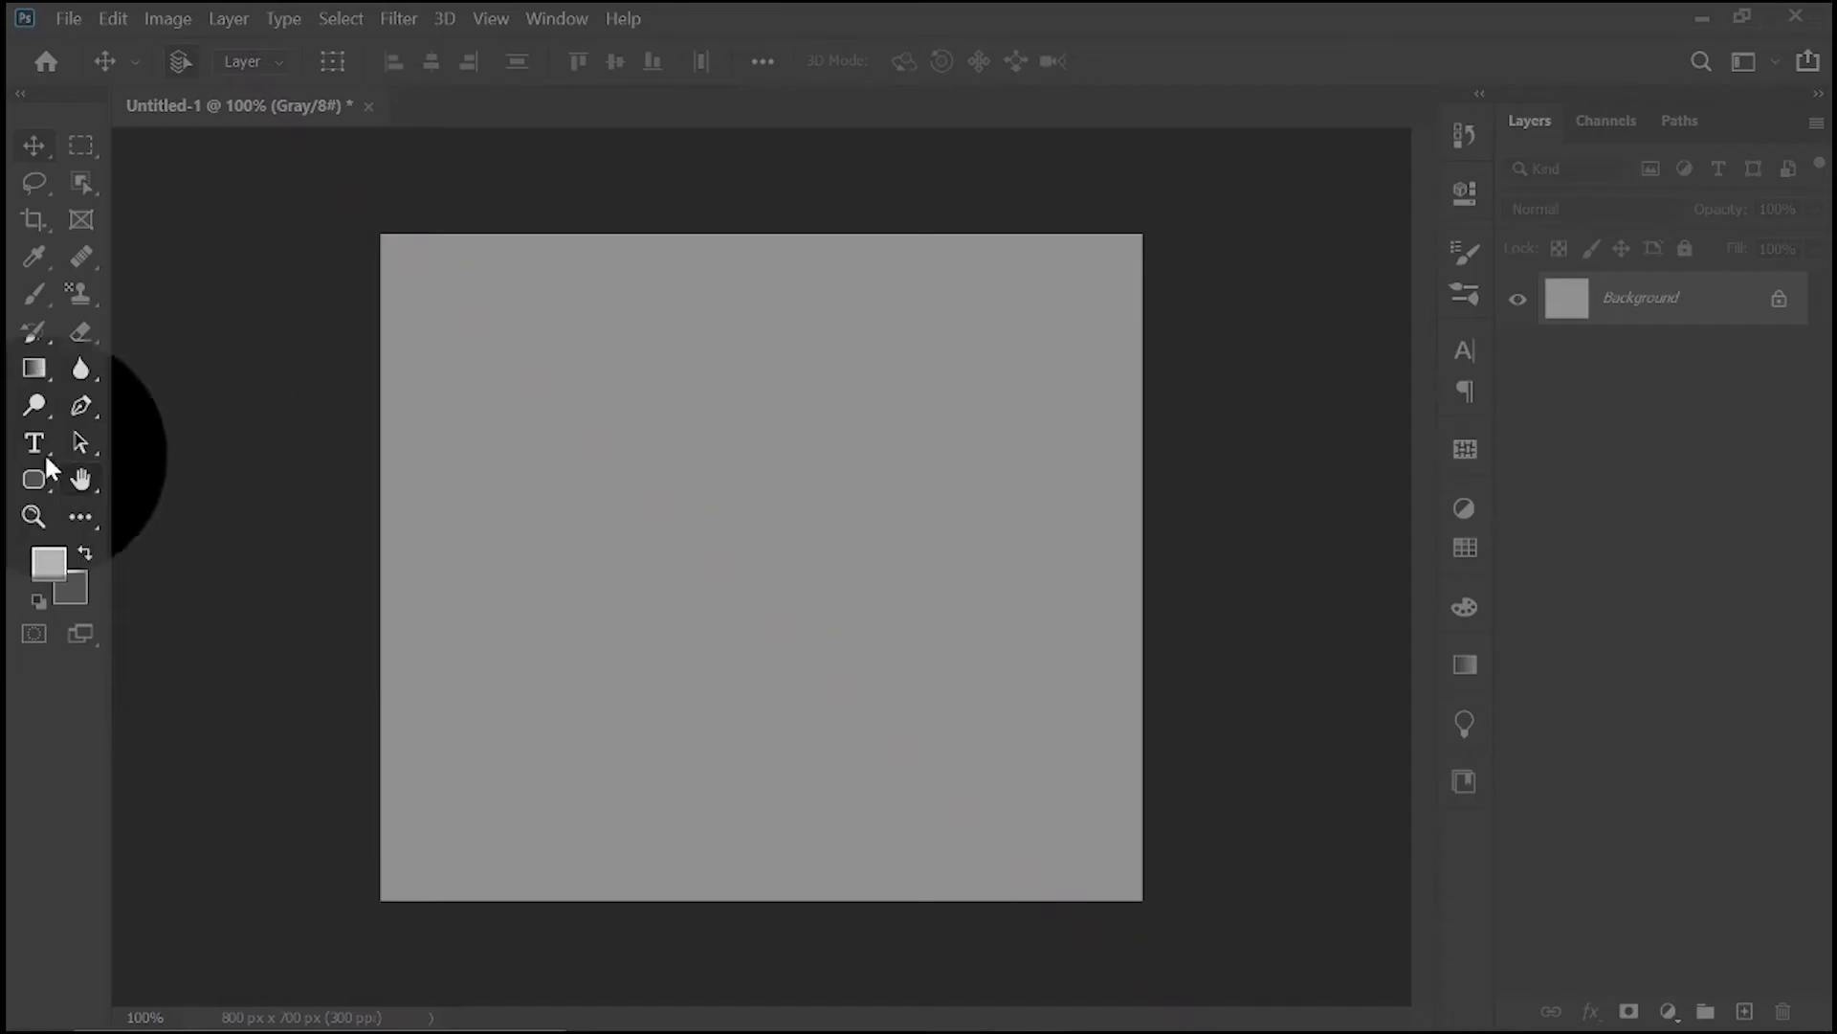
Add a text layer reading "RVWEB" and move it to the upper middle of the canvas
{"action": "left_click", "coordinate": [34, 443]}
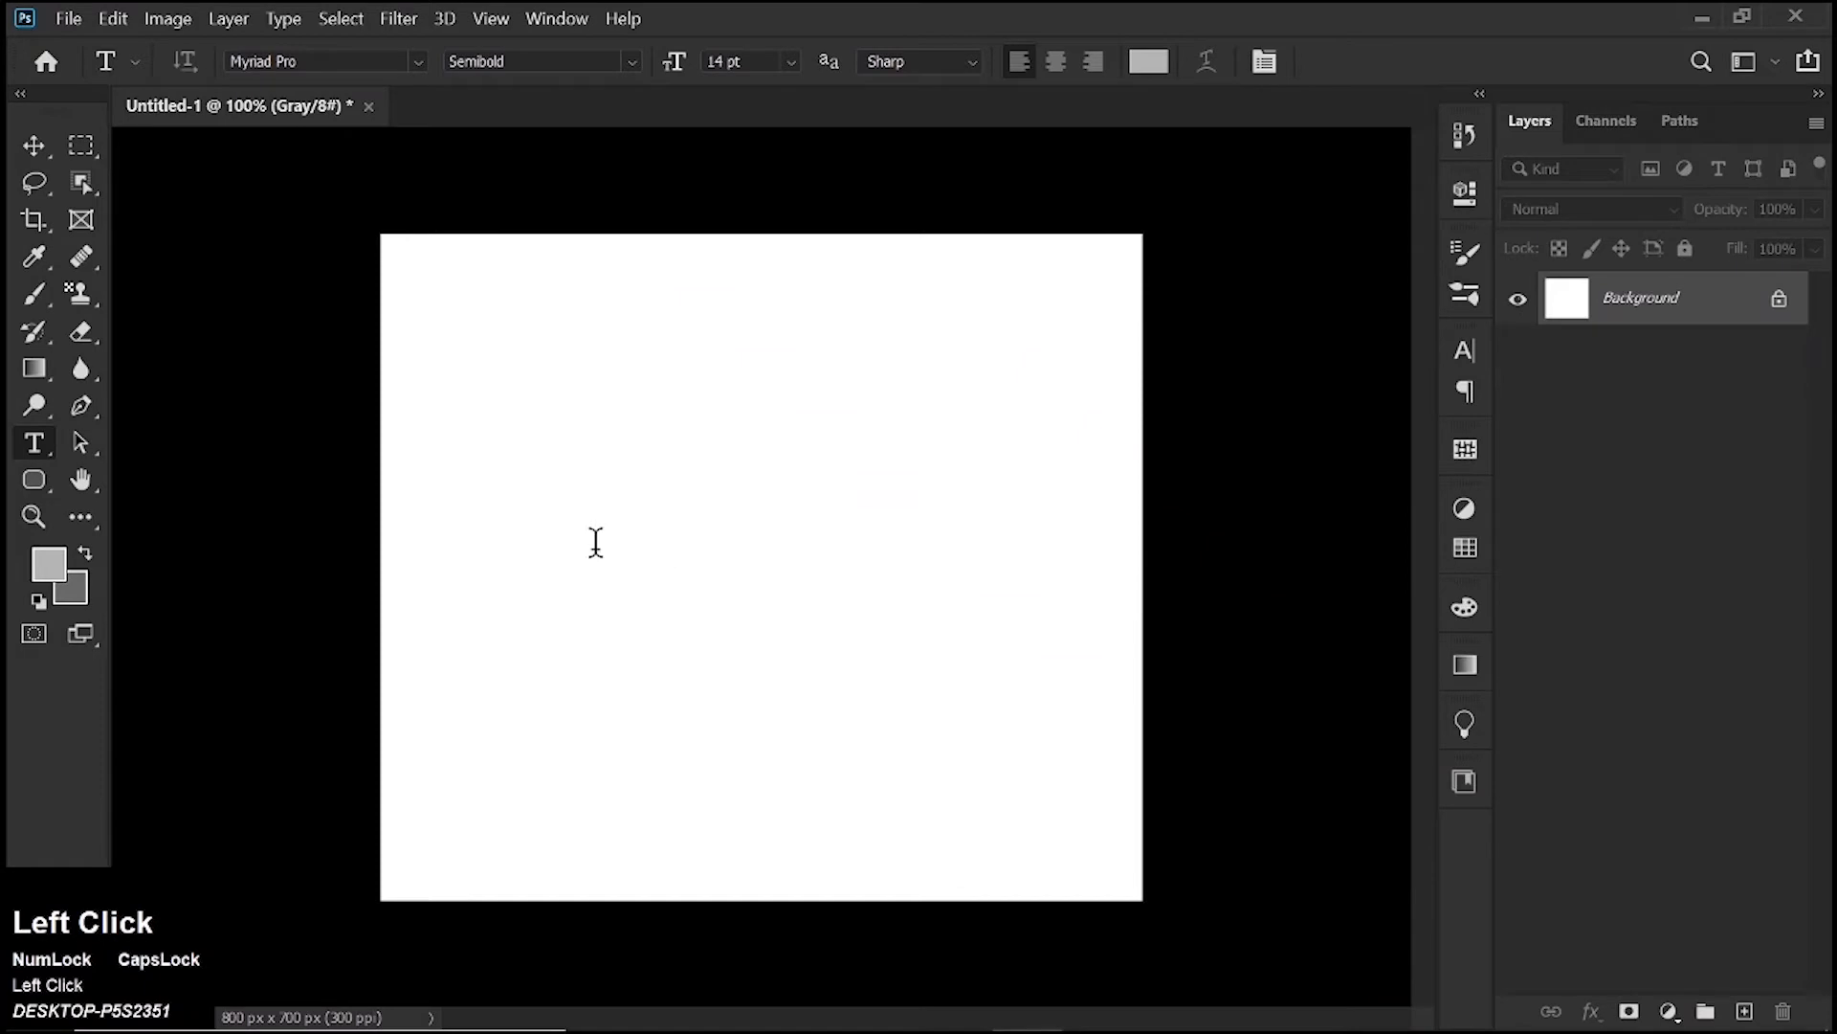
{"action": "left_click", "coordinate": [595, 542]}
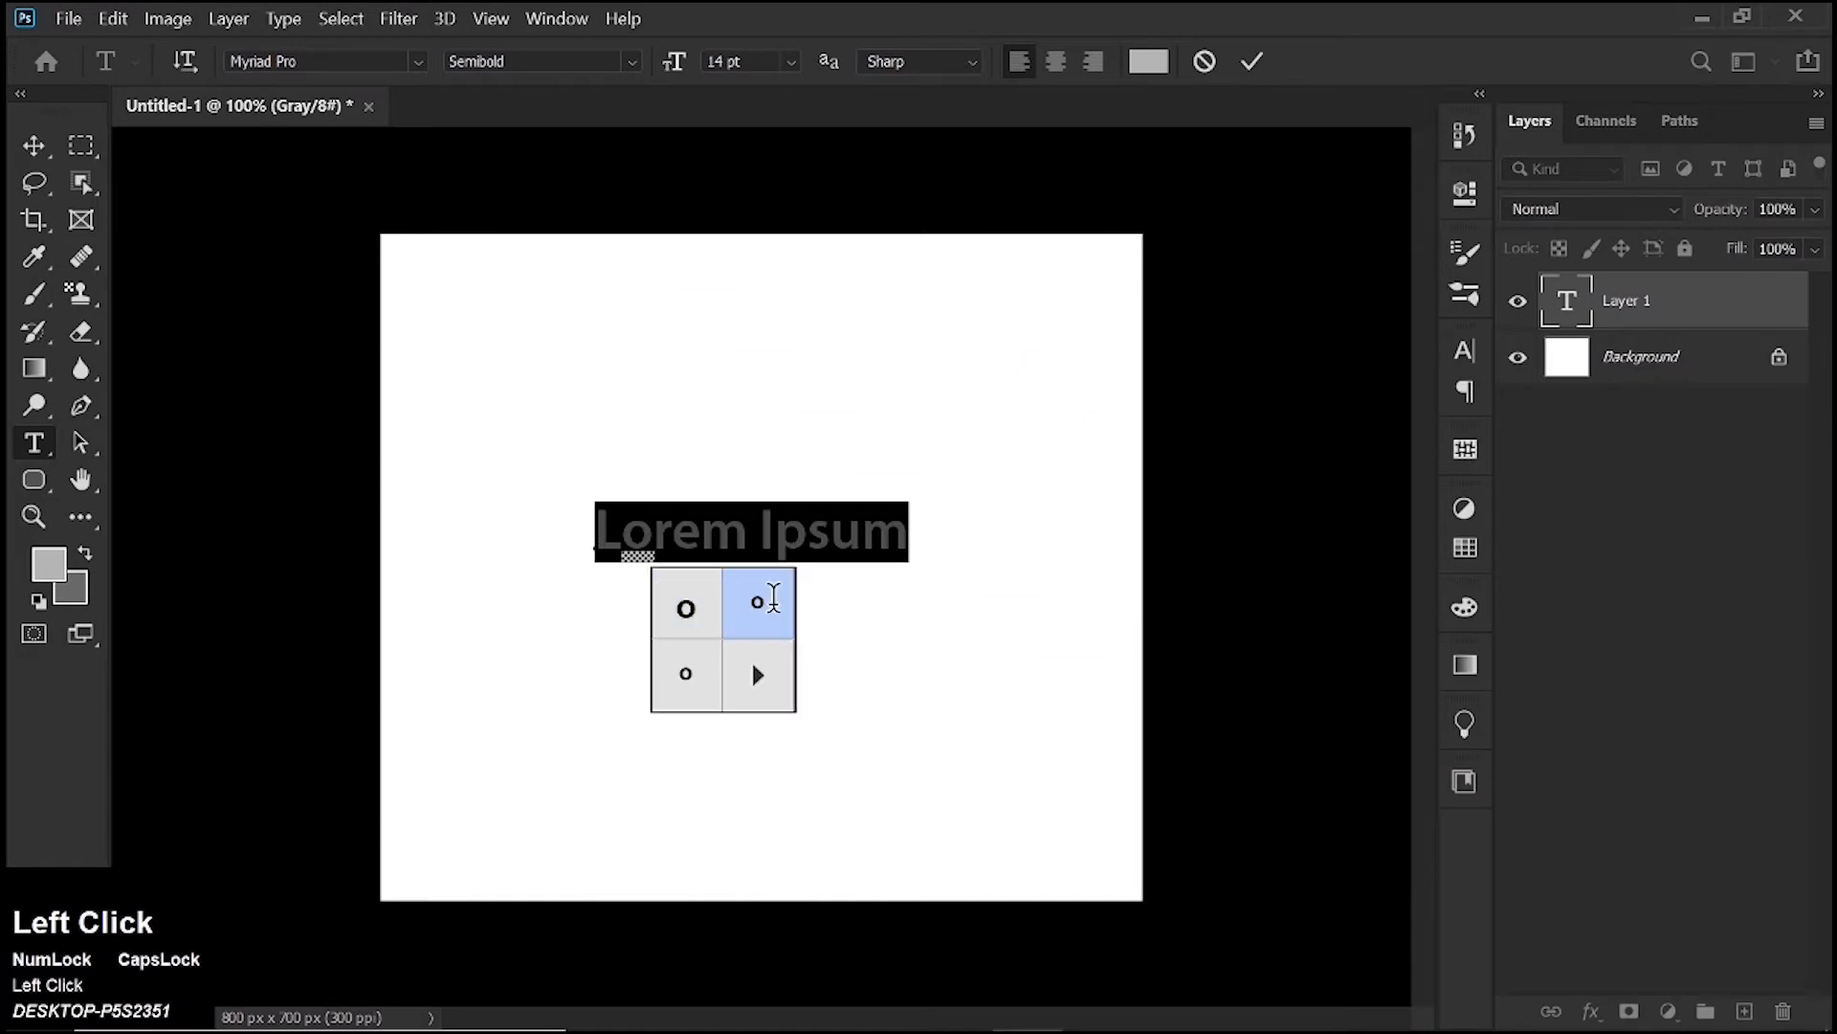
{"action": "type", "text": "R"}
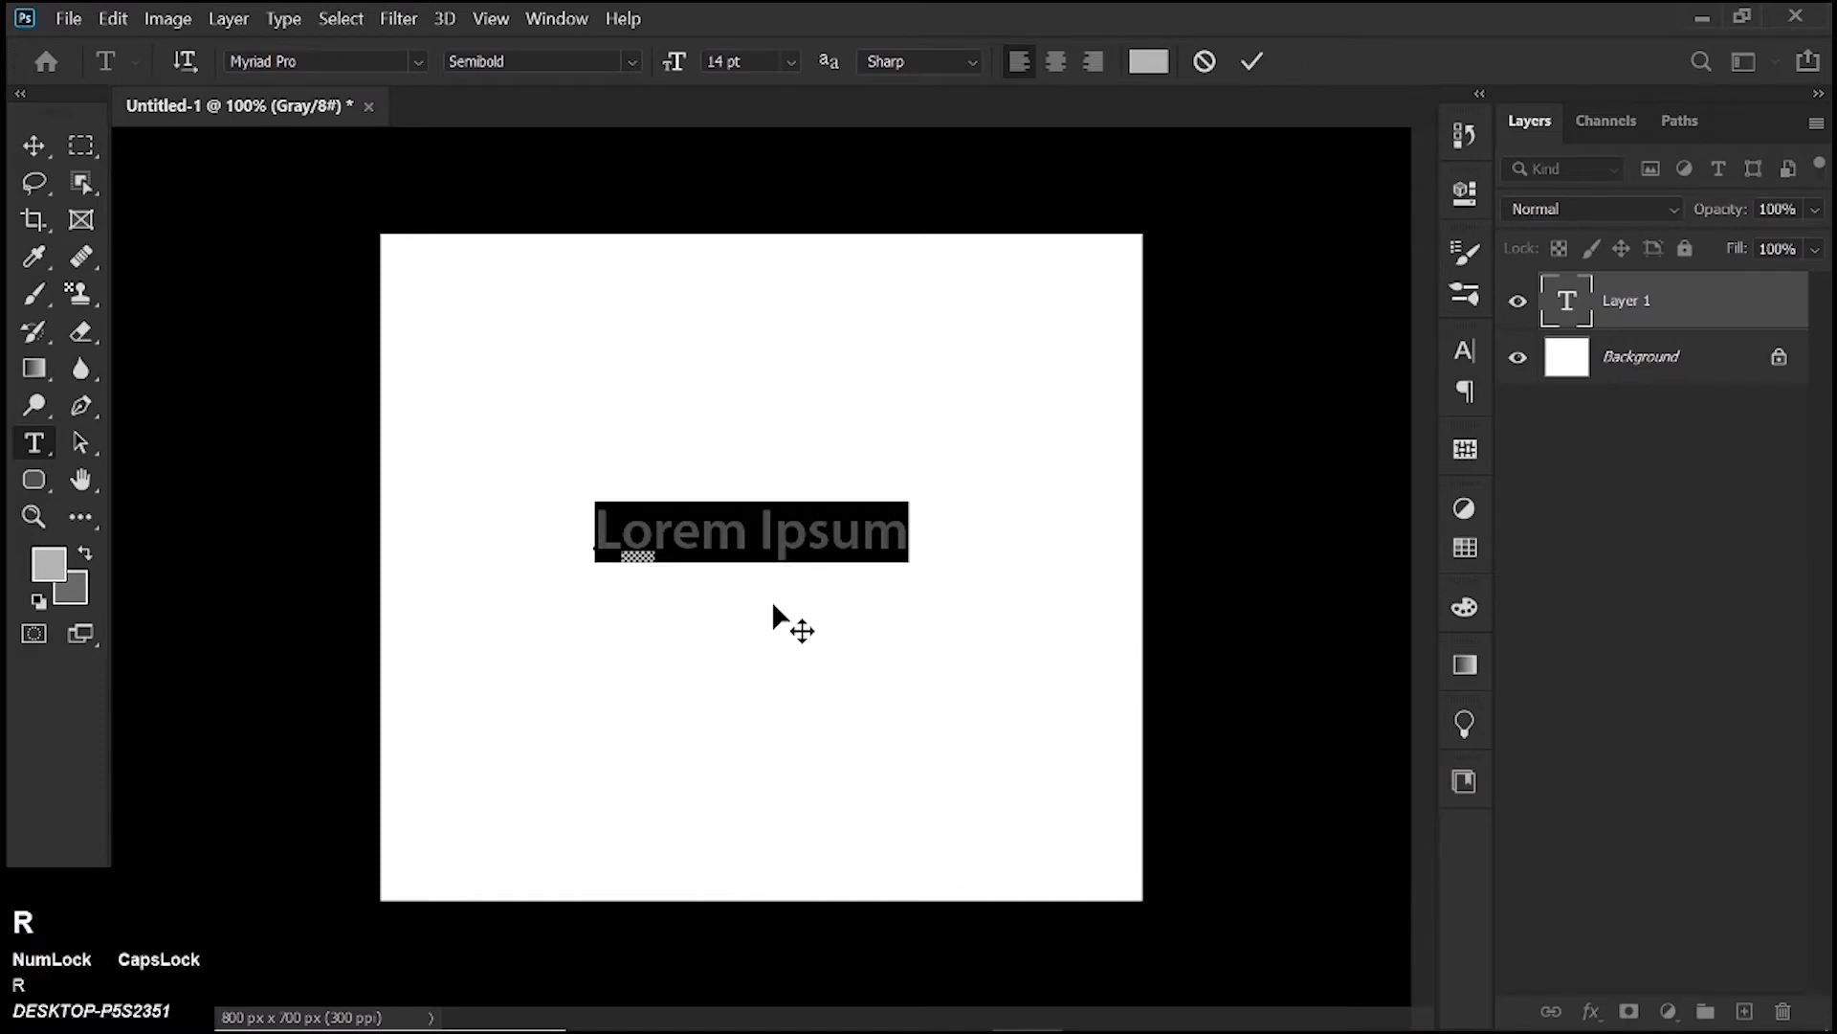
{"action": "type", "text": "V"}
{"action": "key", "text": "BackSpace"}
{"action": "type", "text": "RV"}
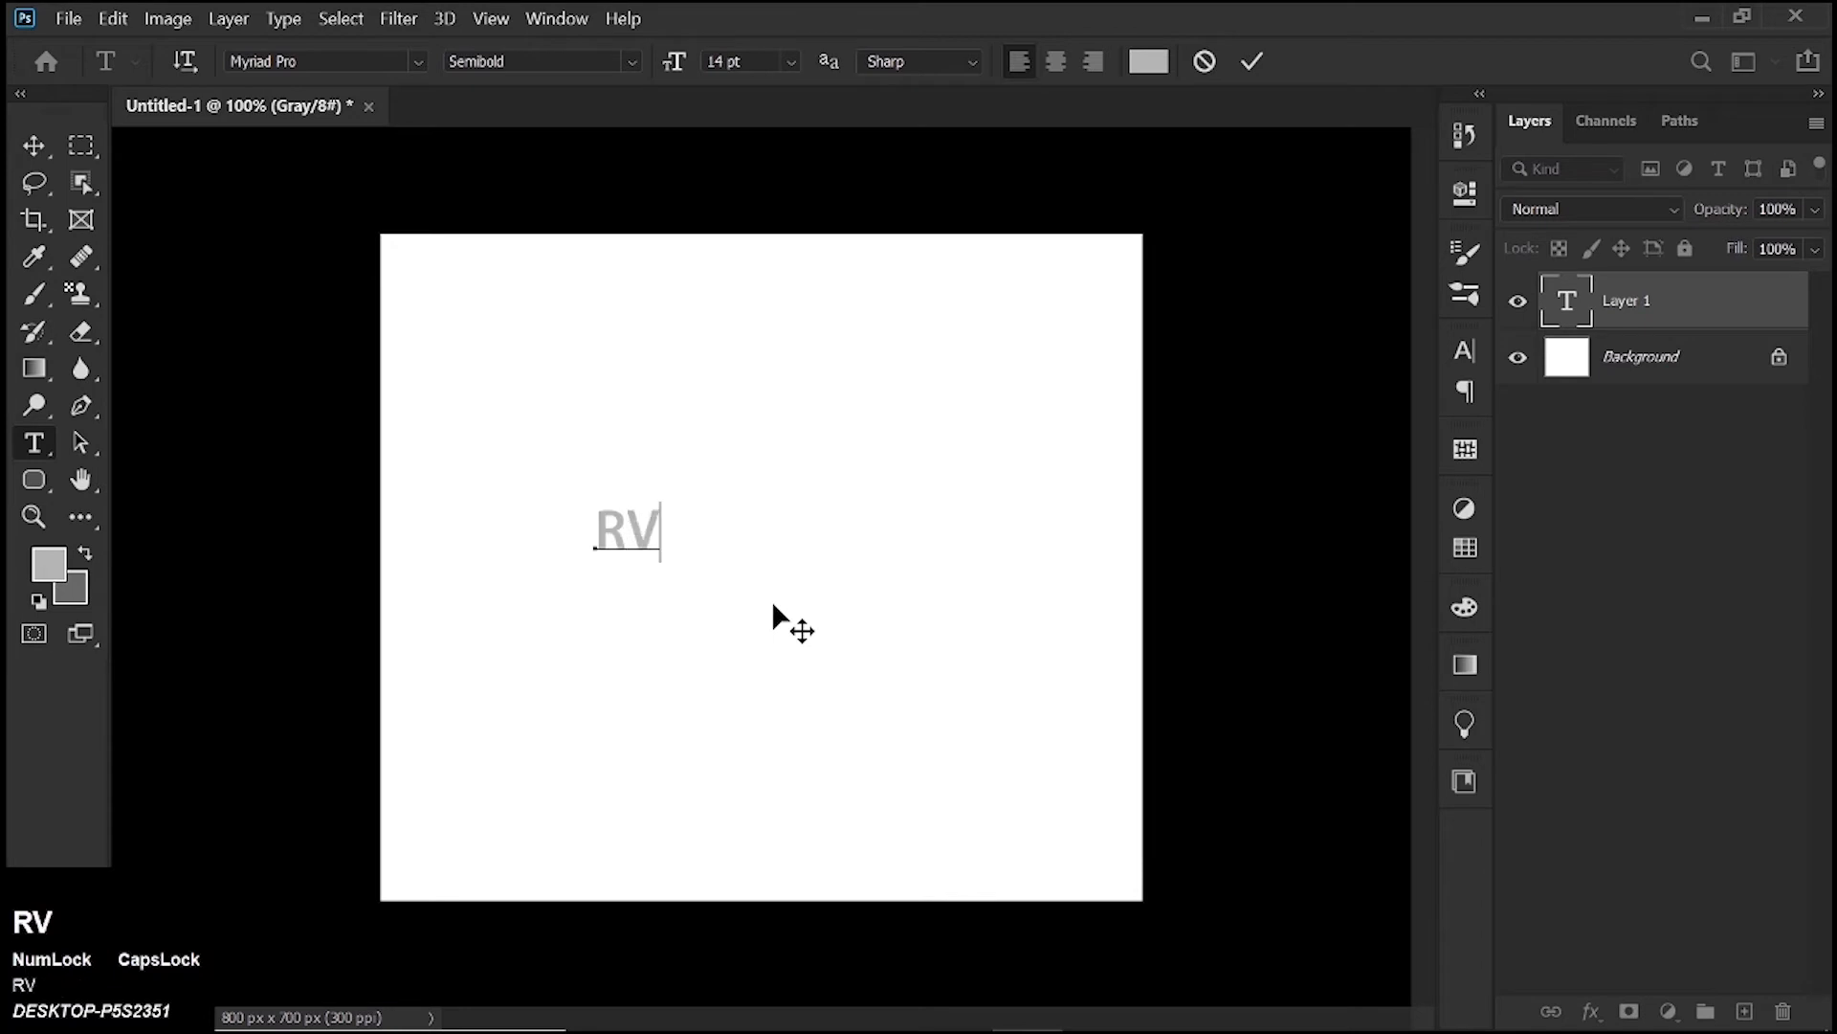
{"action": "type", "text": "WEB"}
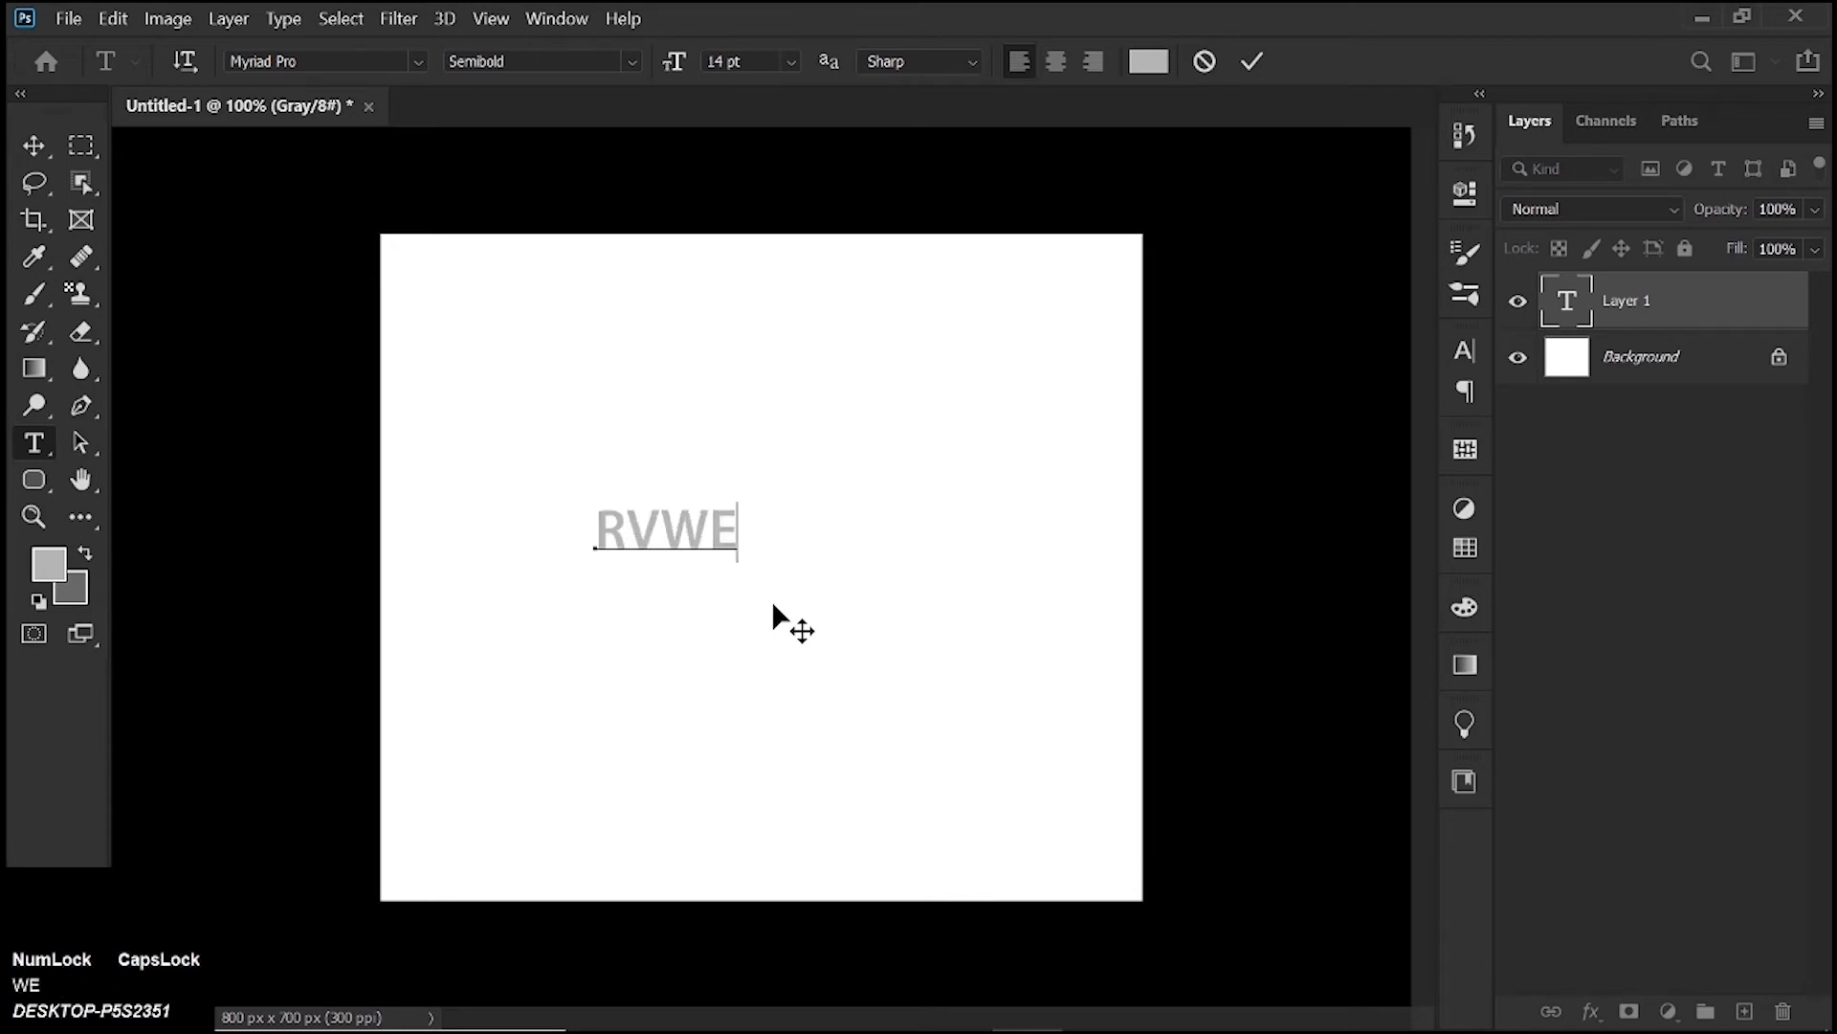
{"action": "left_click", "coordinate": [1247, 69]}
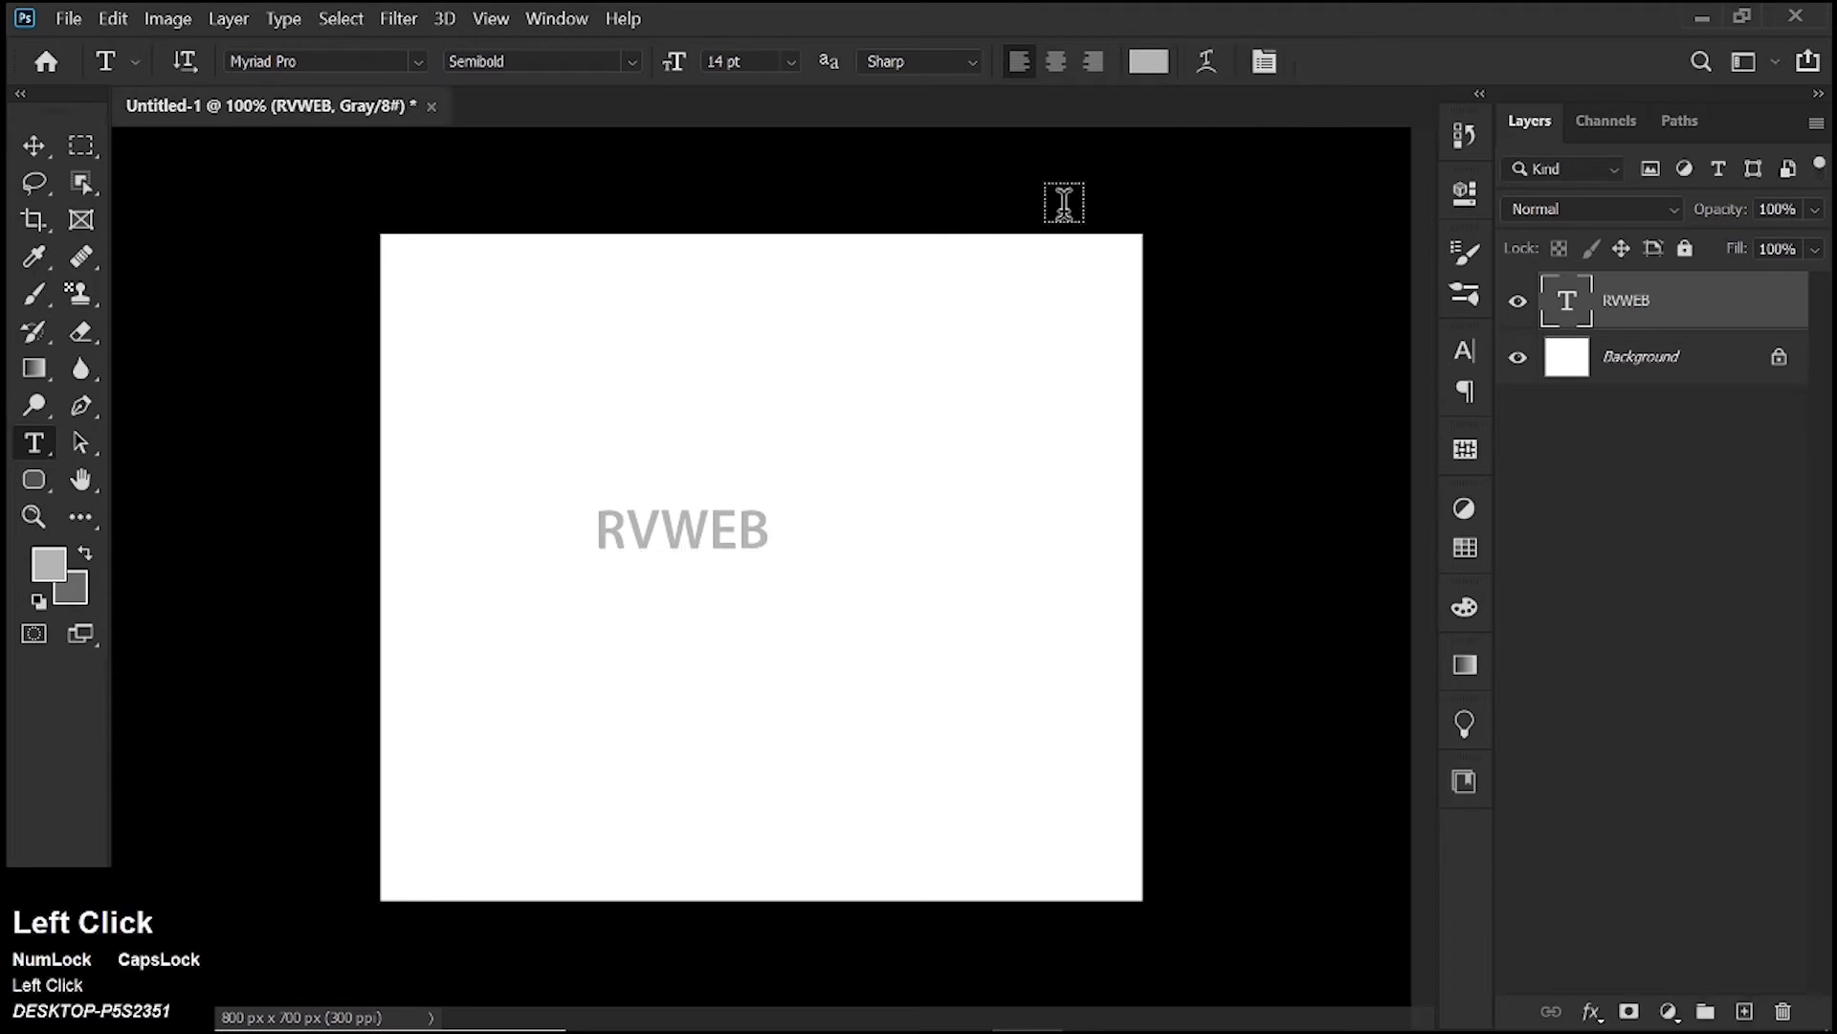
{"action": "left_click", "coordinate": [34, 146]}
{"action": "left_click_drag", "start_coordinate": [712, 538], "coordinate": [796, 442]}
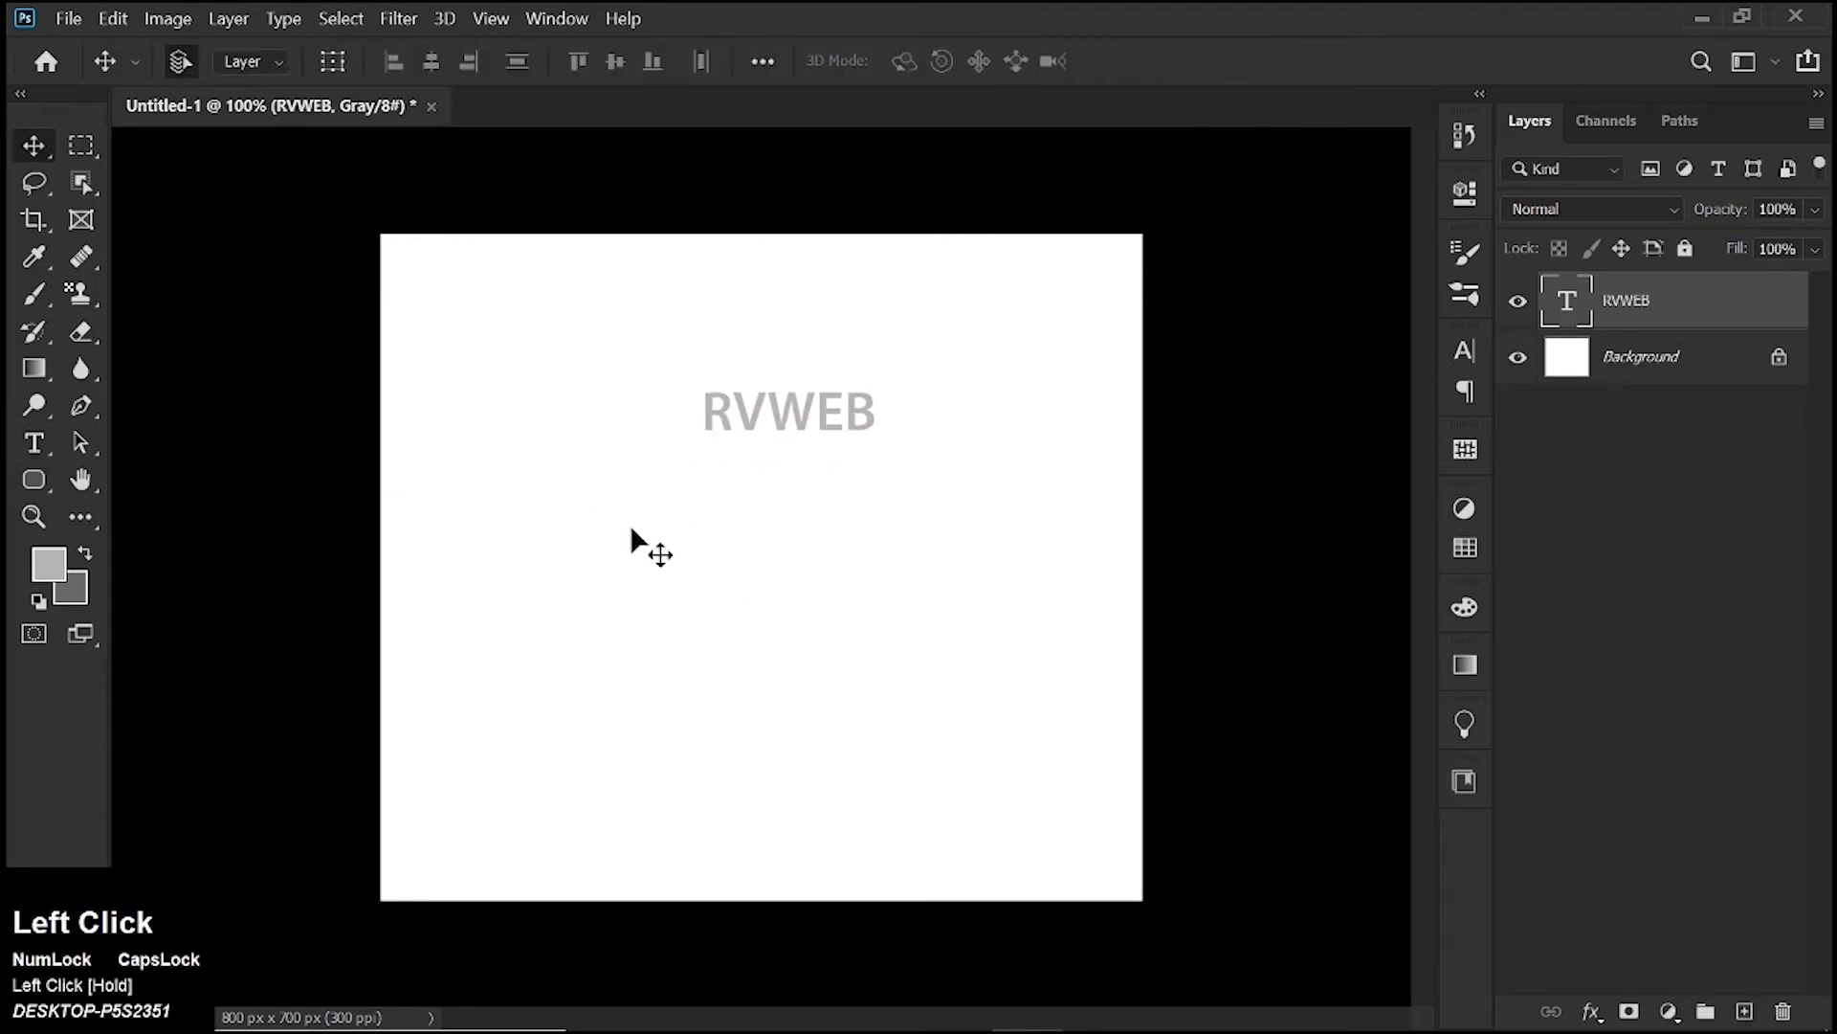
Add a second text layer reading "COPY RIGHT" below the RVWEB text
{"action": "left_click", "coordinate": [33, 443]}
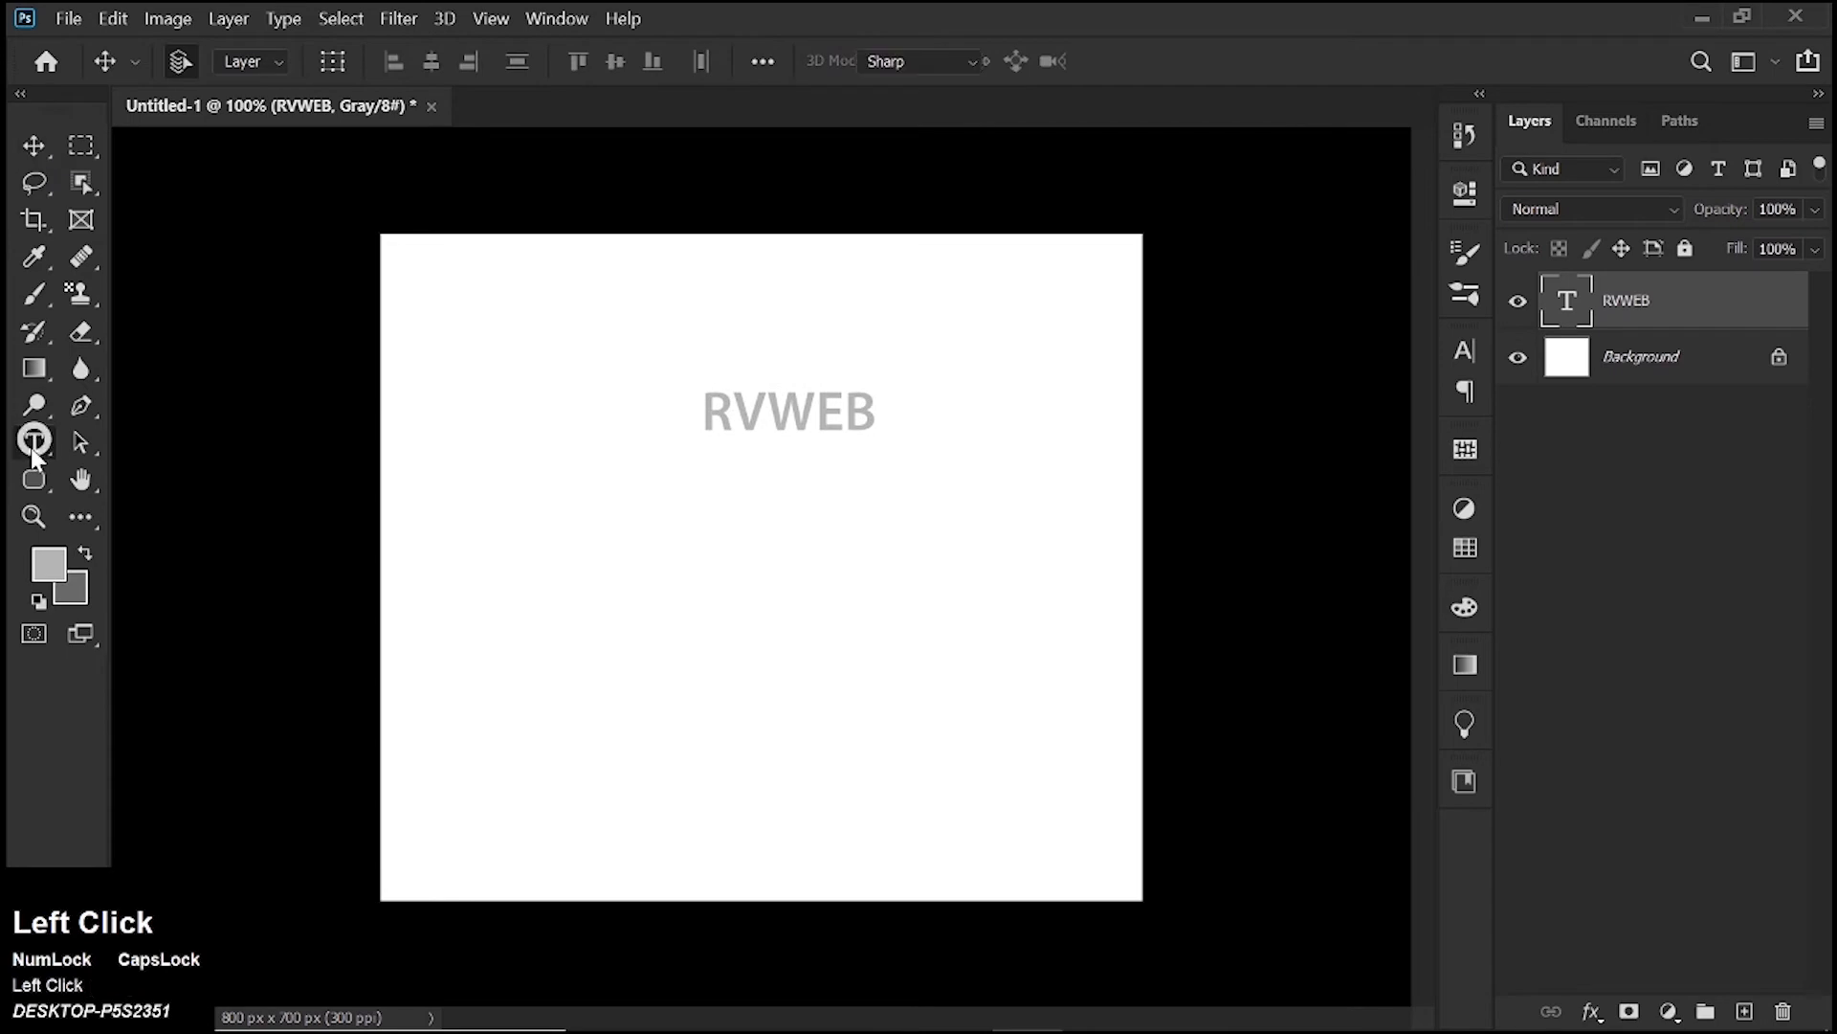
{"action": "left_click", "coordinate": [636, 587]}
{"action": "type", "text": "COPY "}
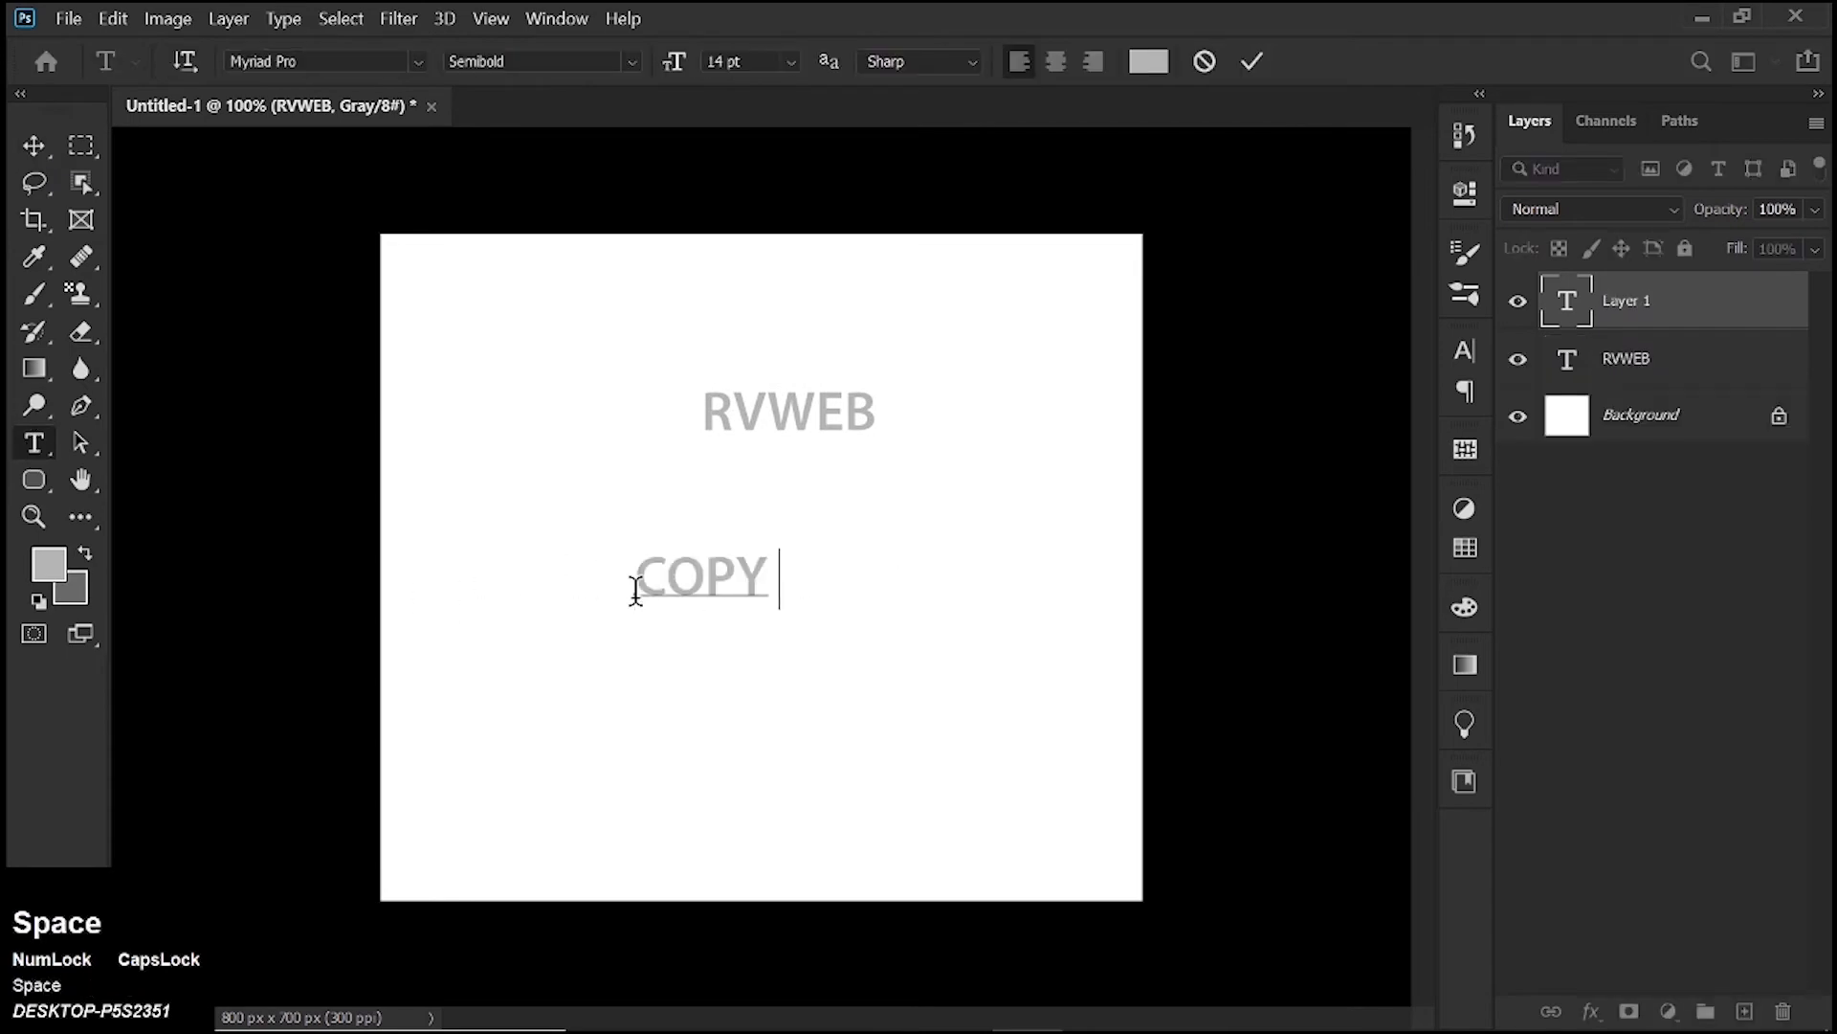
{"action": "type", "text": "RIGHT"}
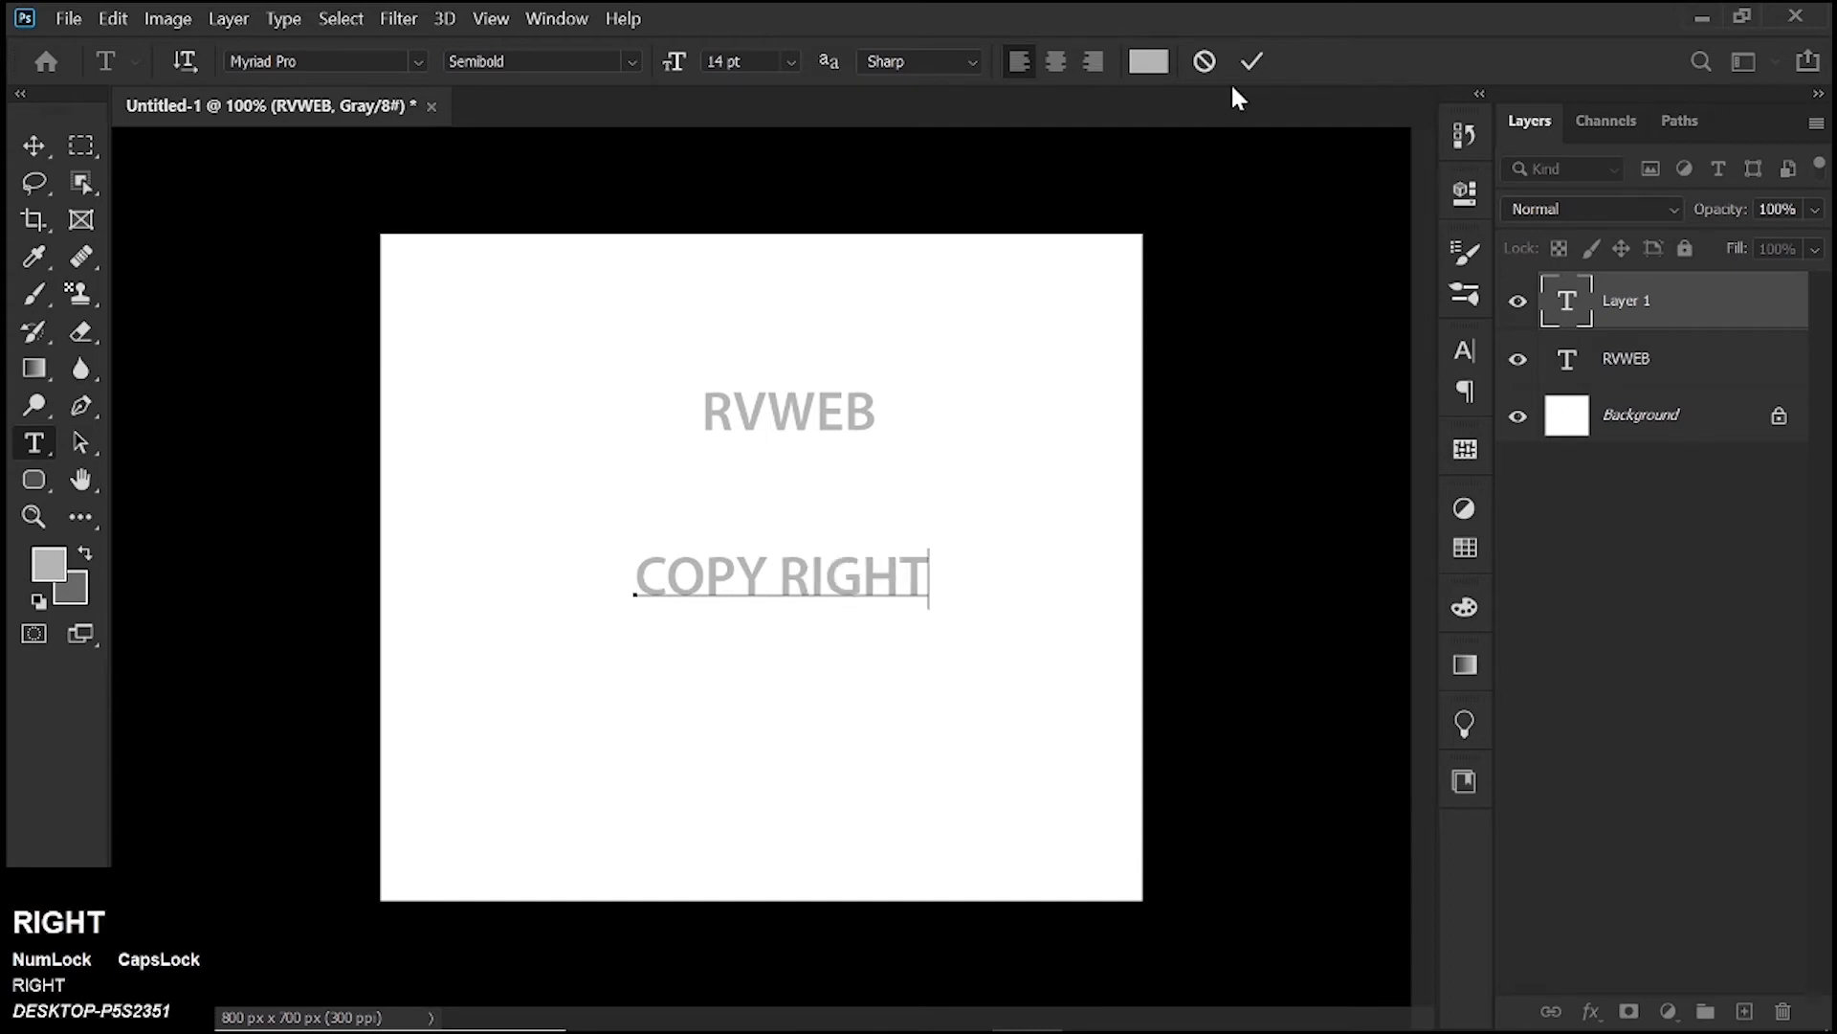
{"action": "left_click", "coordinate": [1246, 61]}
Move the RVWEB text down closer to COPY RIGHT and scale it from its centre to about 171%
{"action": "left_click", "coordinate": [34, 145]}
{"action": "left_click_drag", "start_coordinate": [800, 411], "coordinate": [787, 481]}
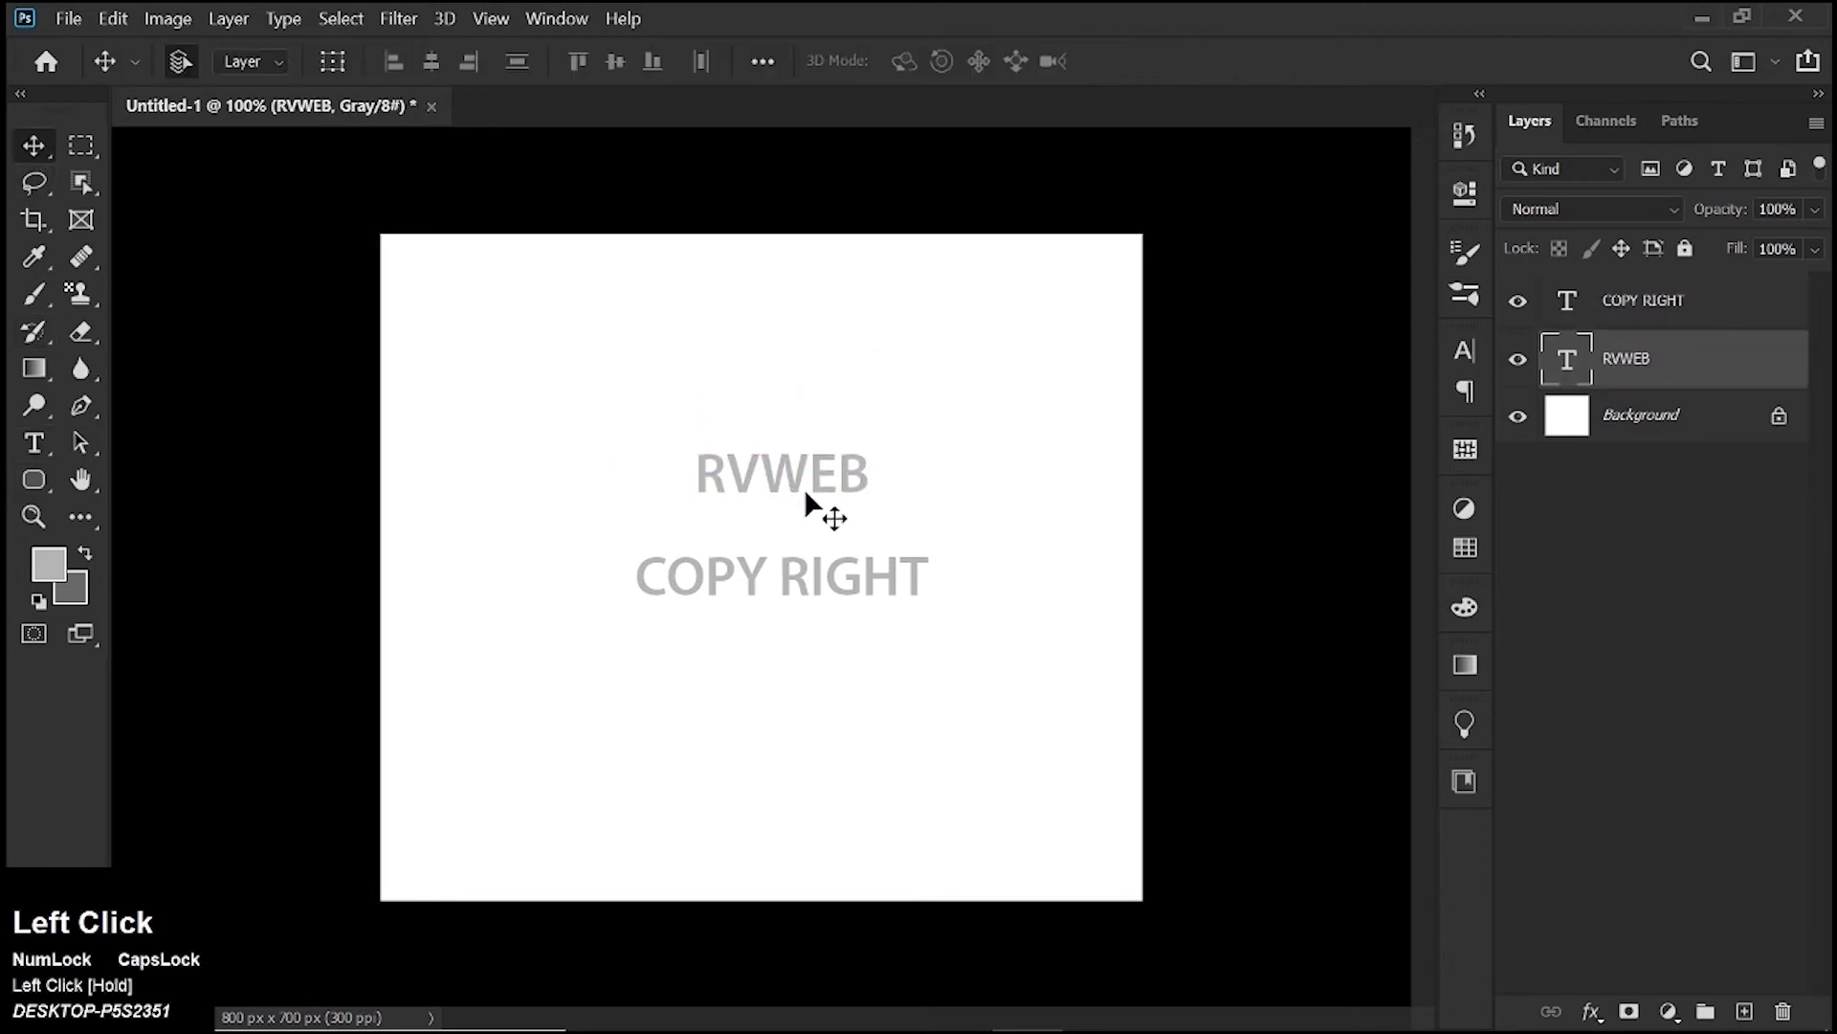
{"action": "key", "text": "ctrl+t"}
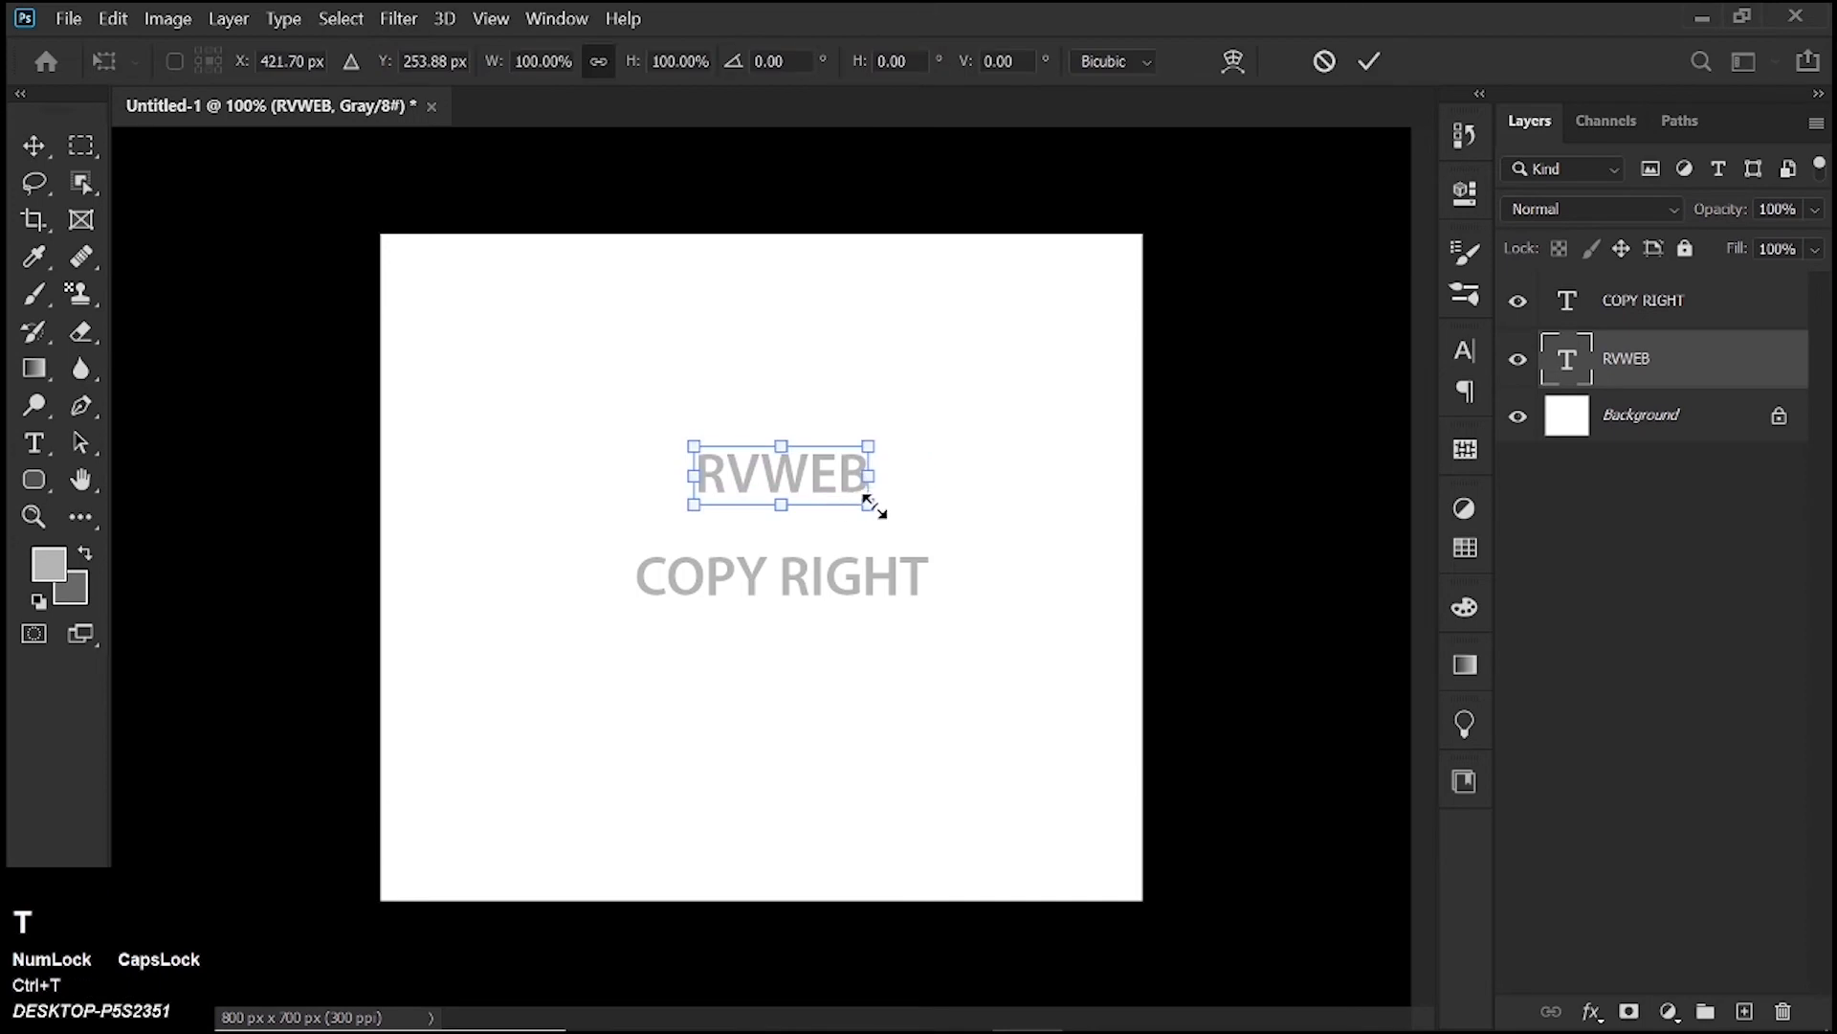
{"action": "left_click_drag", "start_coordinate": [865, 496], "coordinate": [936, 532]}
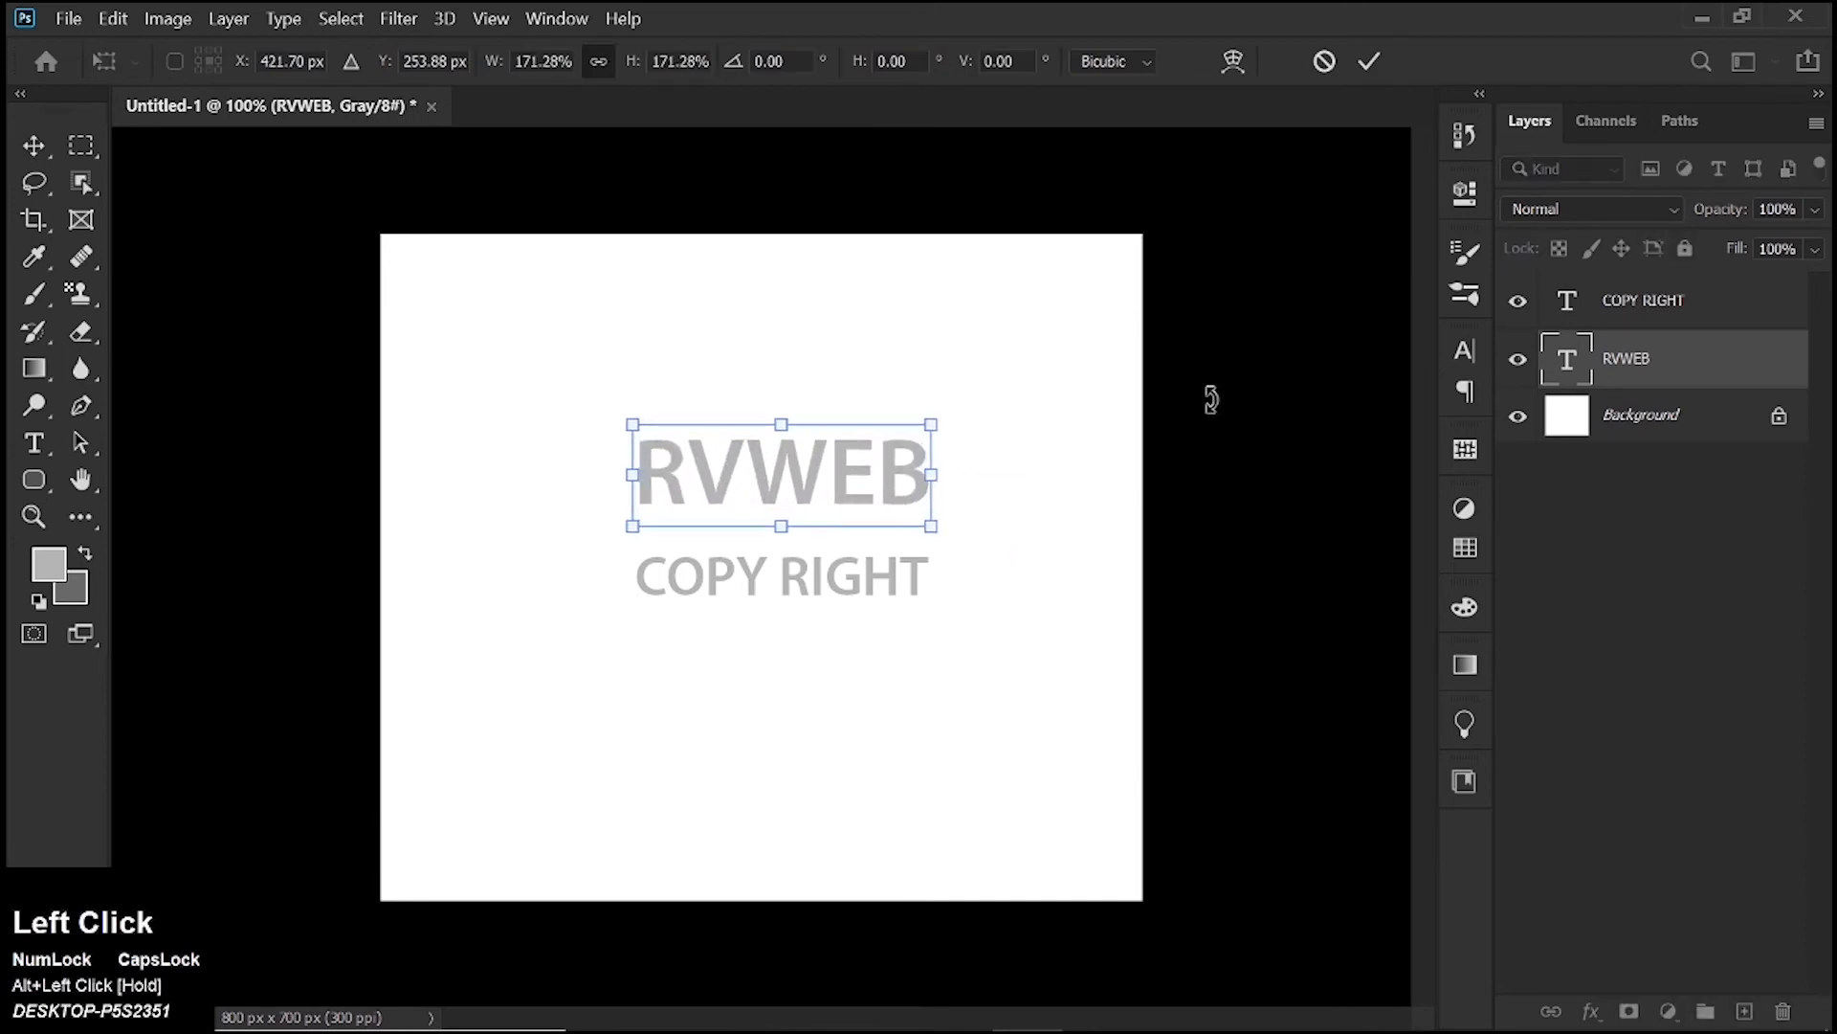
{"action": "left_click", "coordinate": [1368, 63]}
Scale the COPY RIGHT text to about 105% and shift it slightly up, closer beneath RVWEB
{"action": "left_click", "coordinate": [882, 571]}
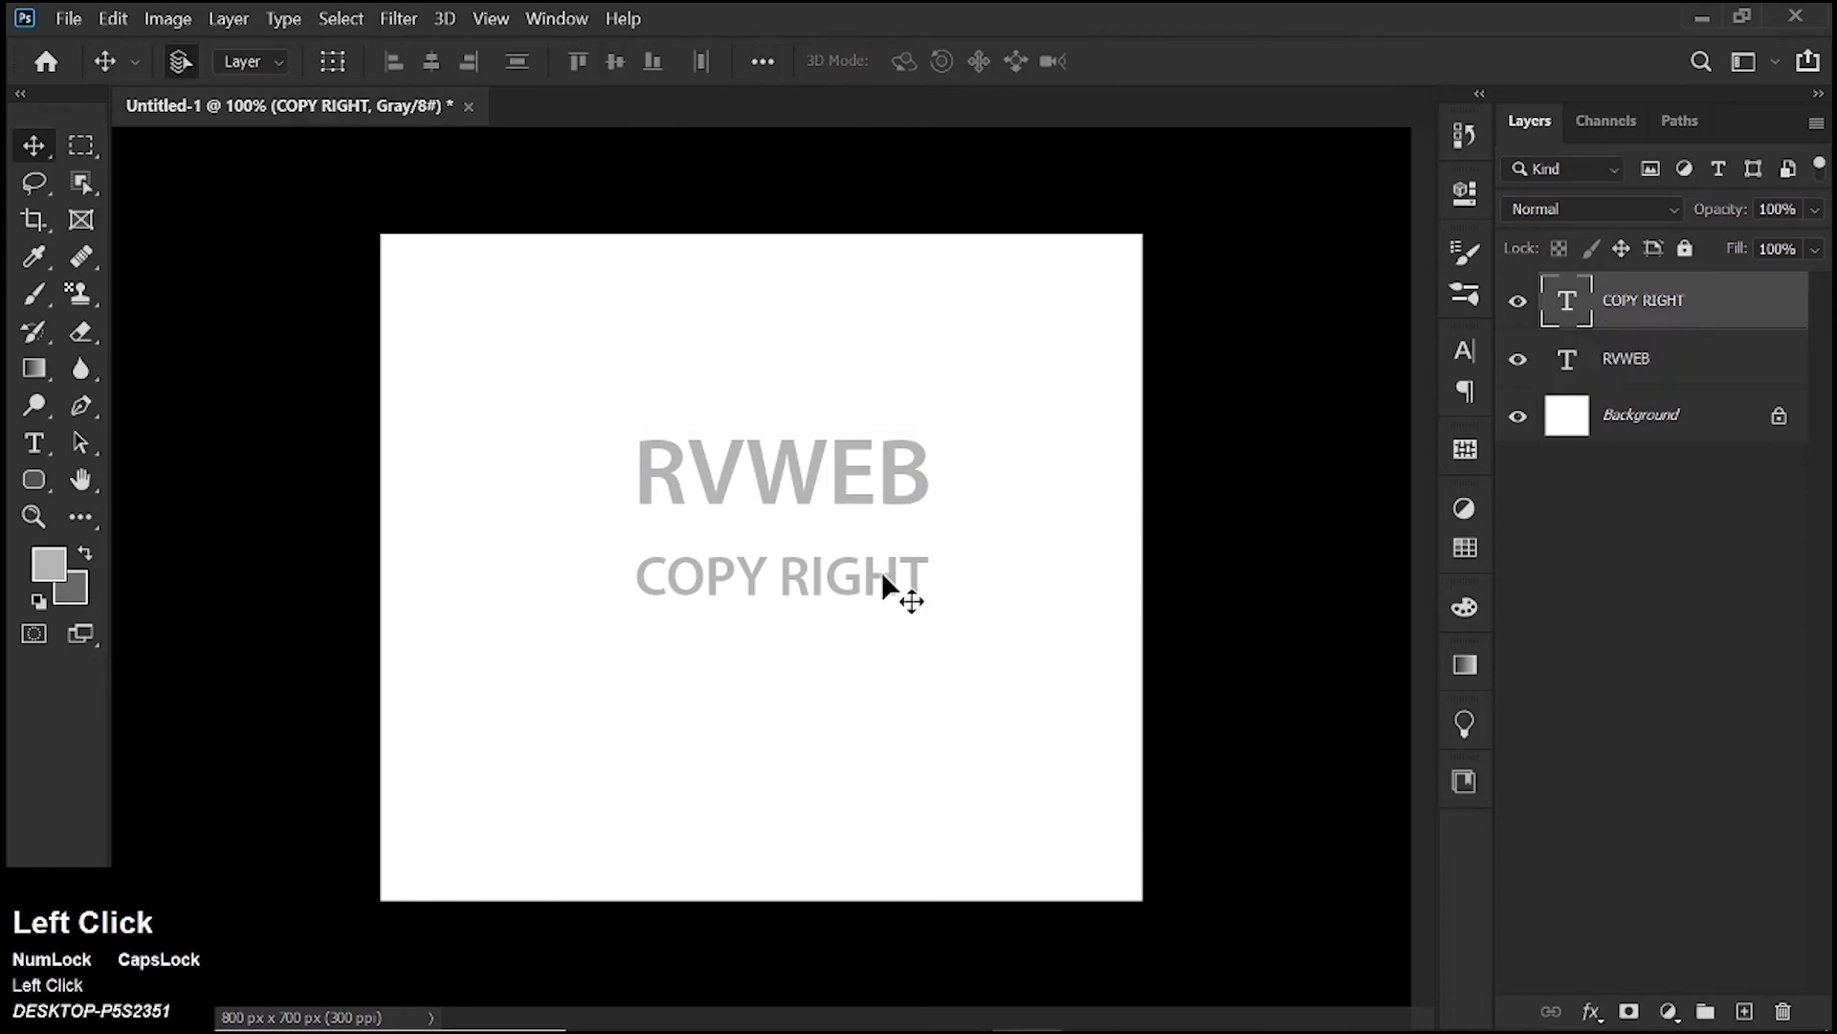
{"action": "key", "text": "ctrl+t"}
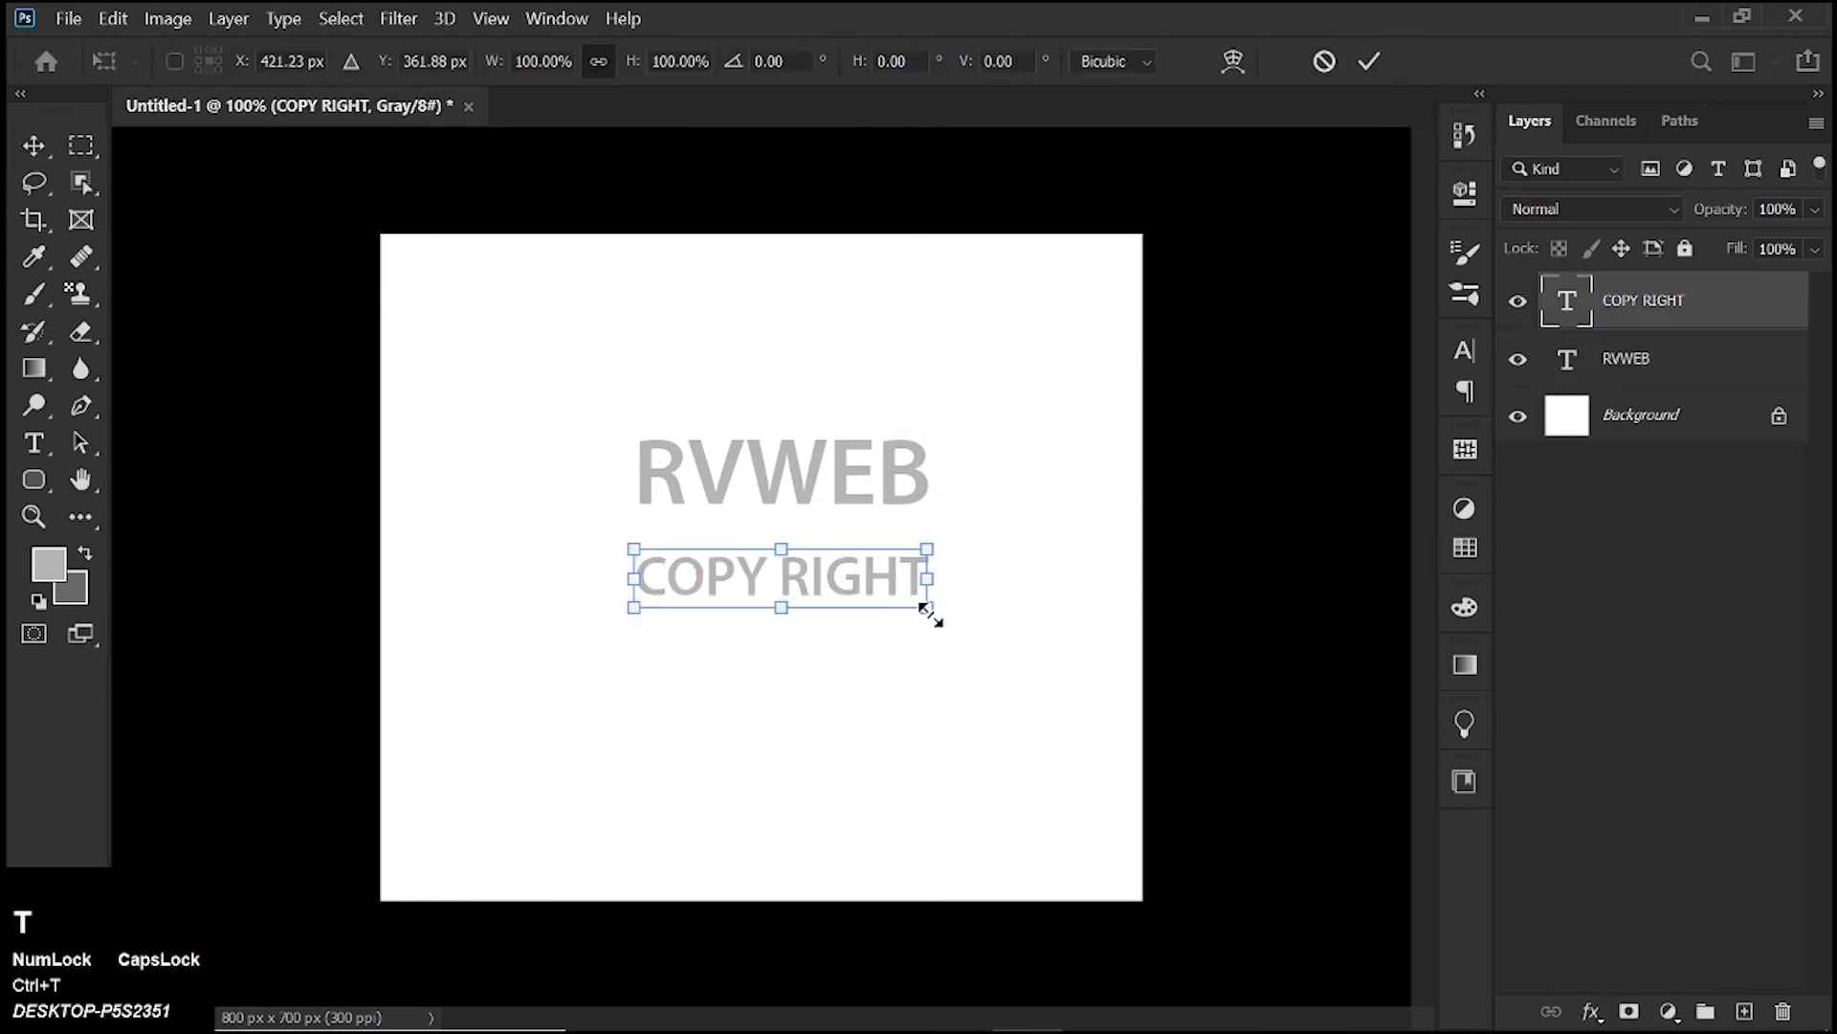
{"action": "left_click_drag", "start_coordinate": [927, 610], "coordinate": [936, 625]}
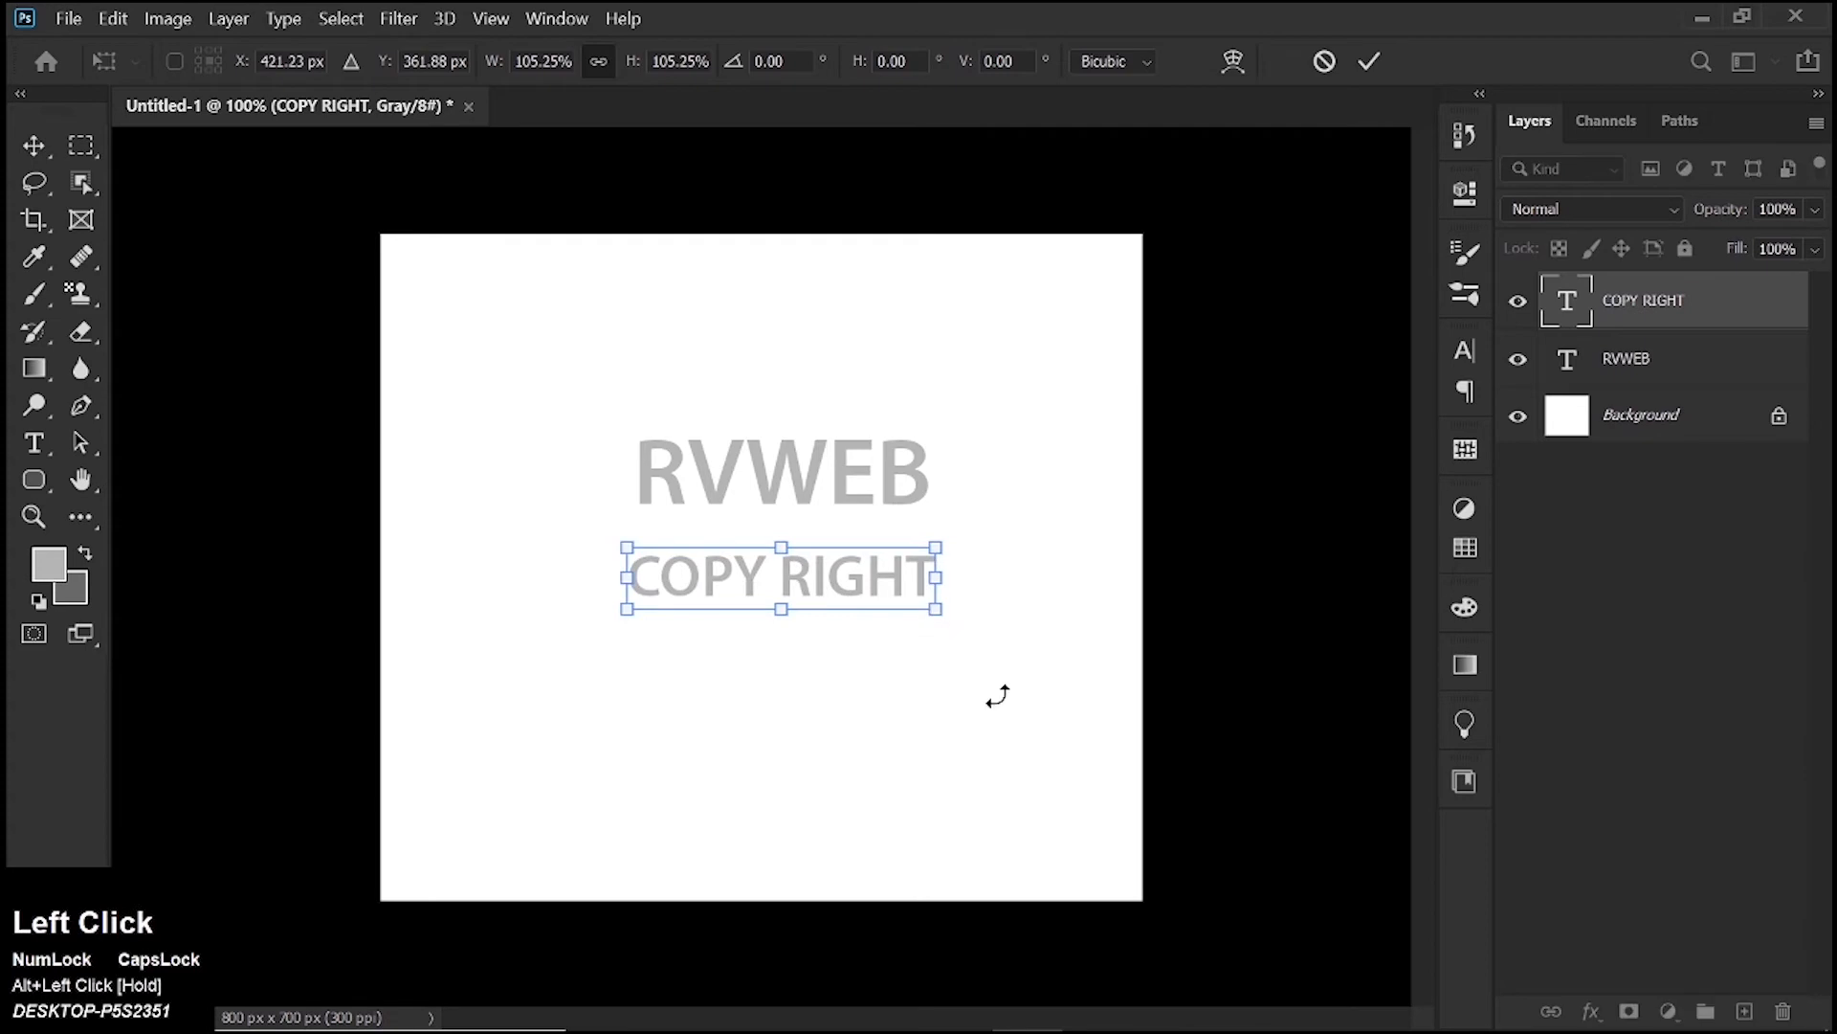
{"action": "left_click", "coordinate": [1369, 62]}
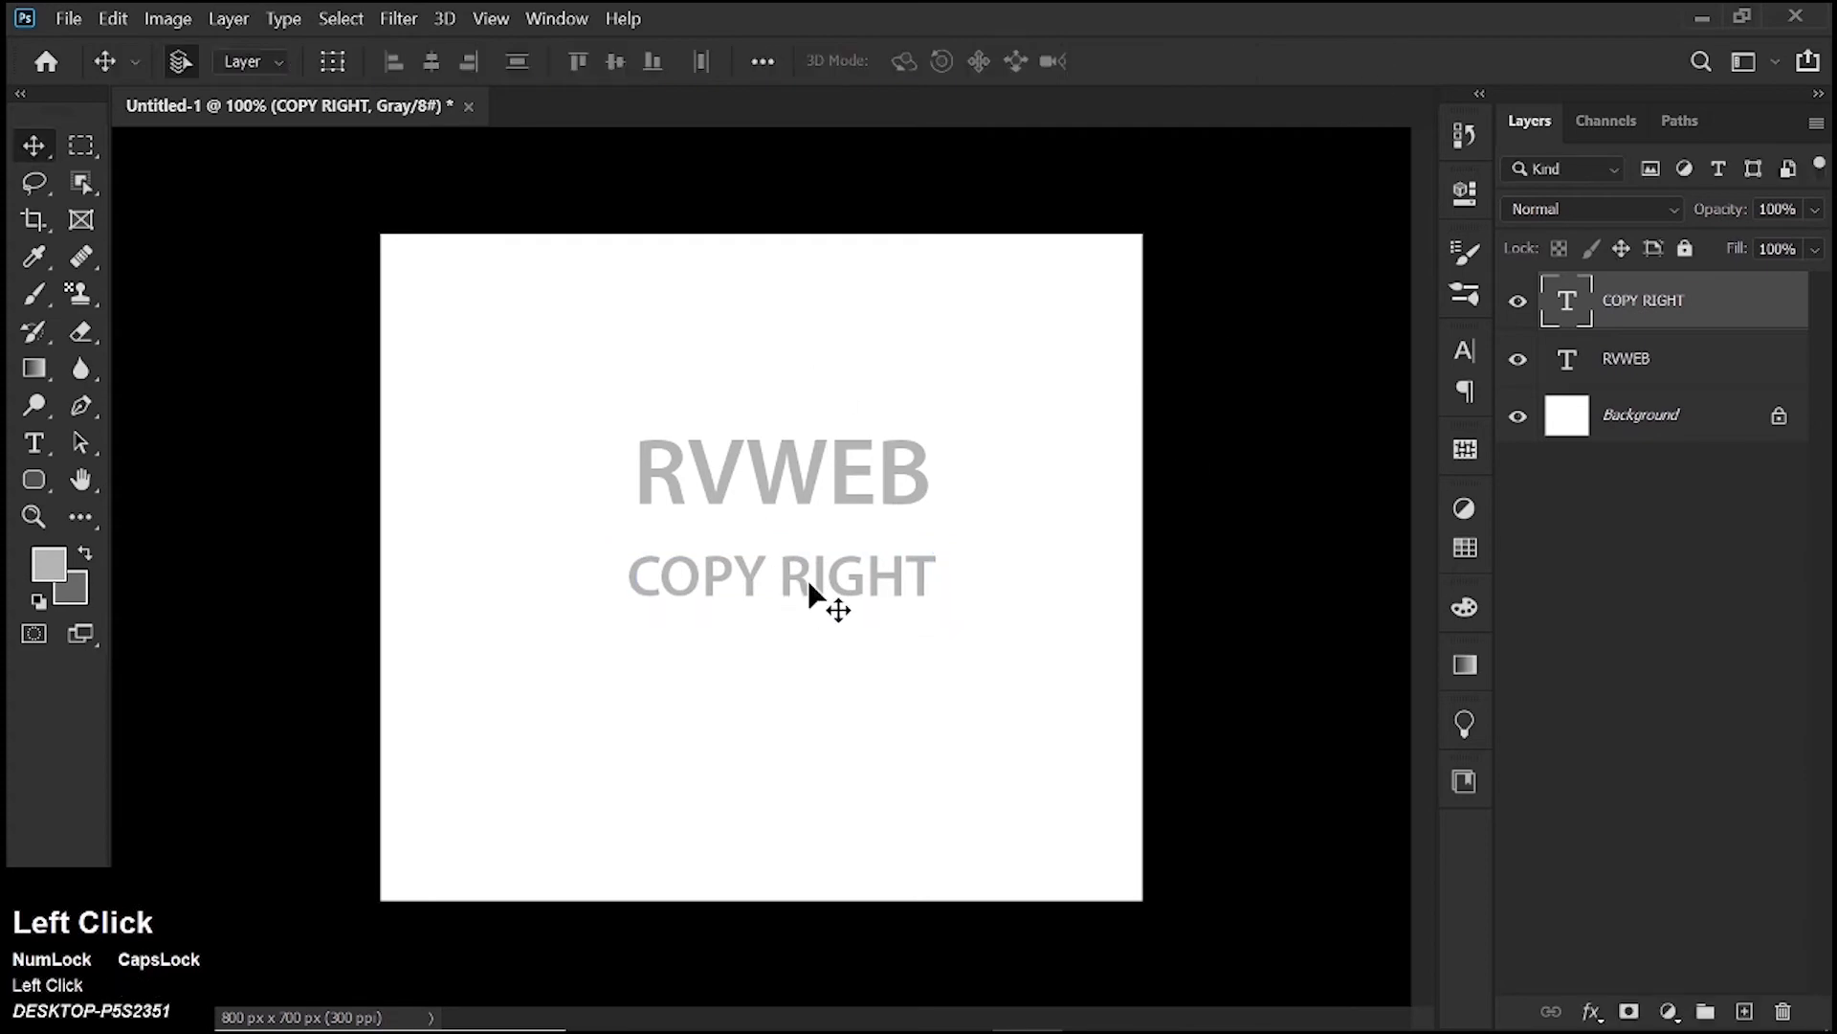
{"action": "left_click_drag", "start_coordinate": [842, 576], "coordinate": [849, 568]}
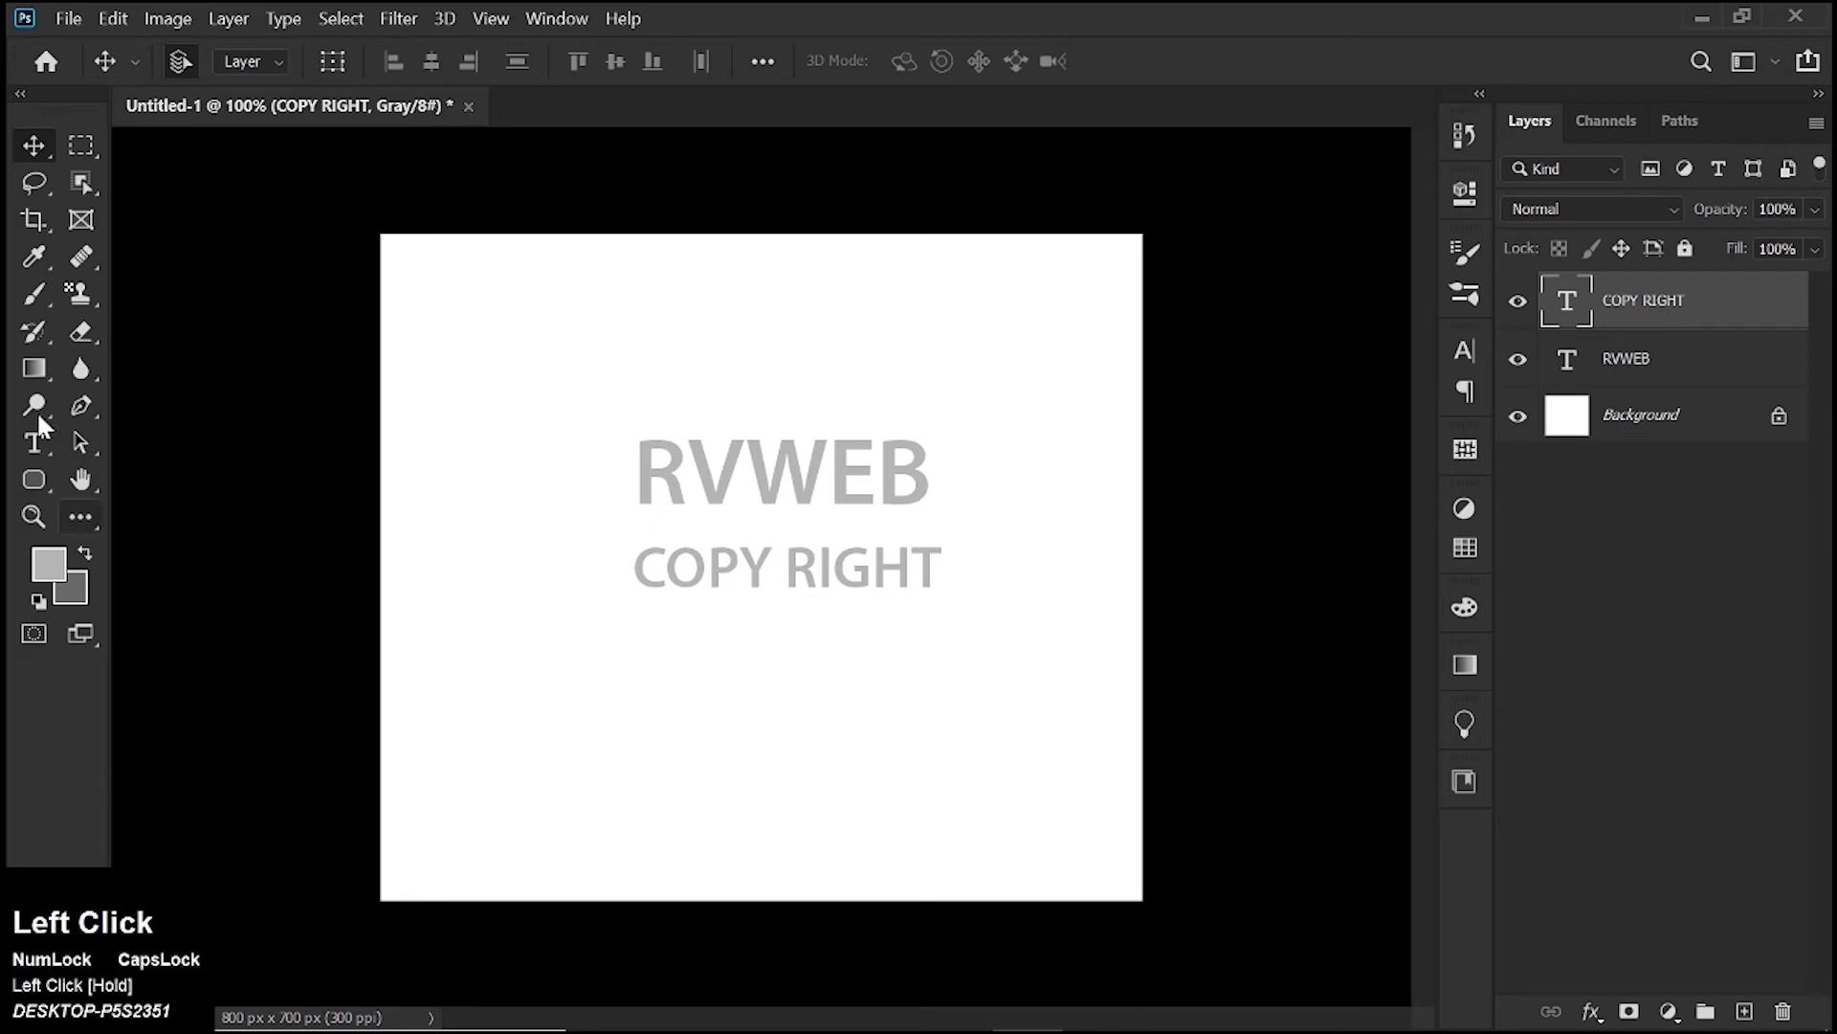
Draw a rounded rectangle about 481 × 268 px over both text lines with the Rounded Rectangle tool
{"action": "right_click", "coordinate": [40, 483]}
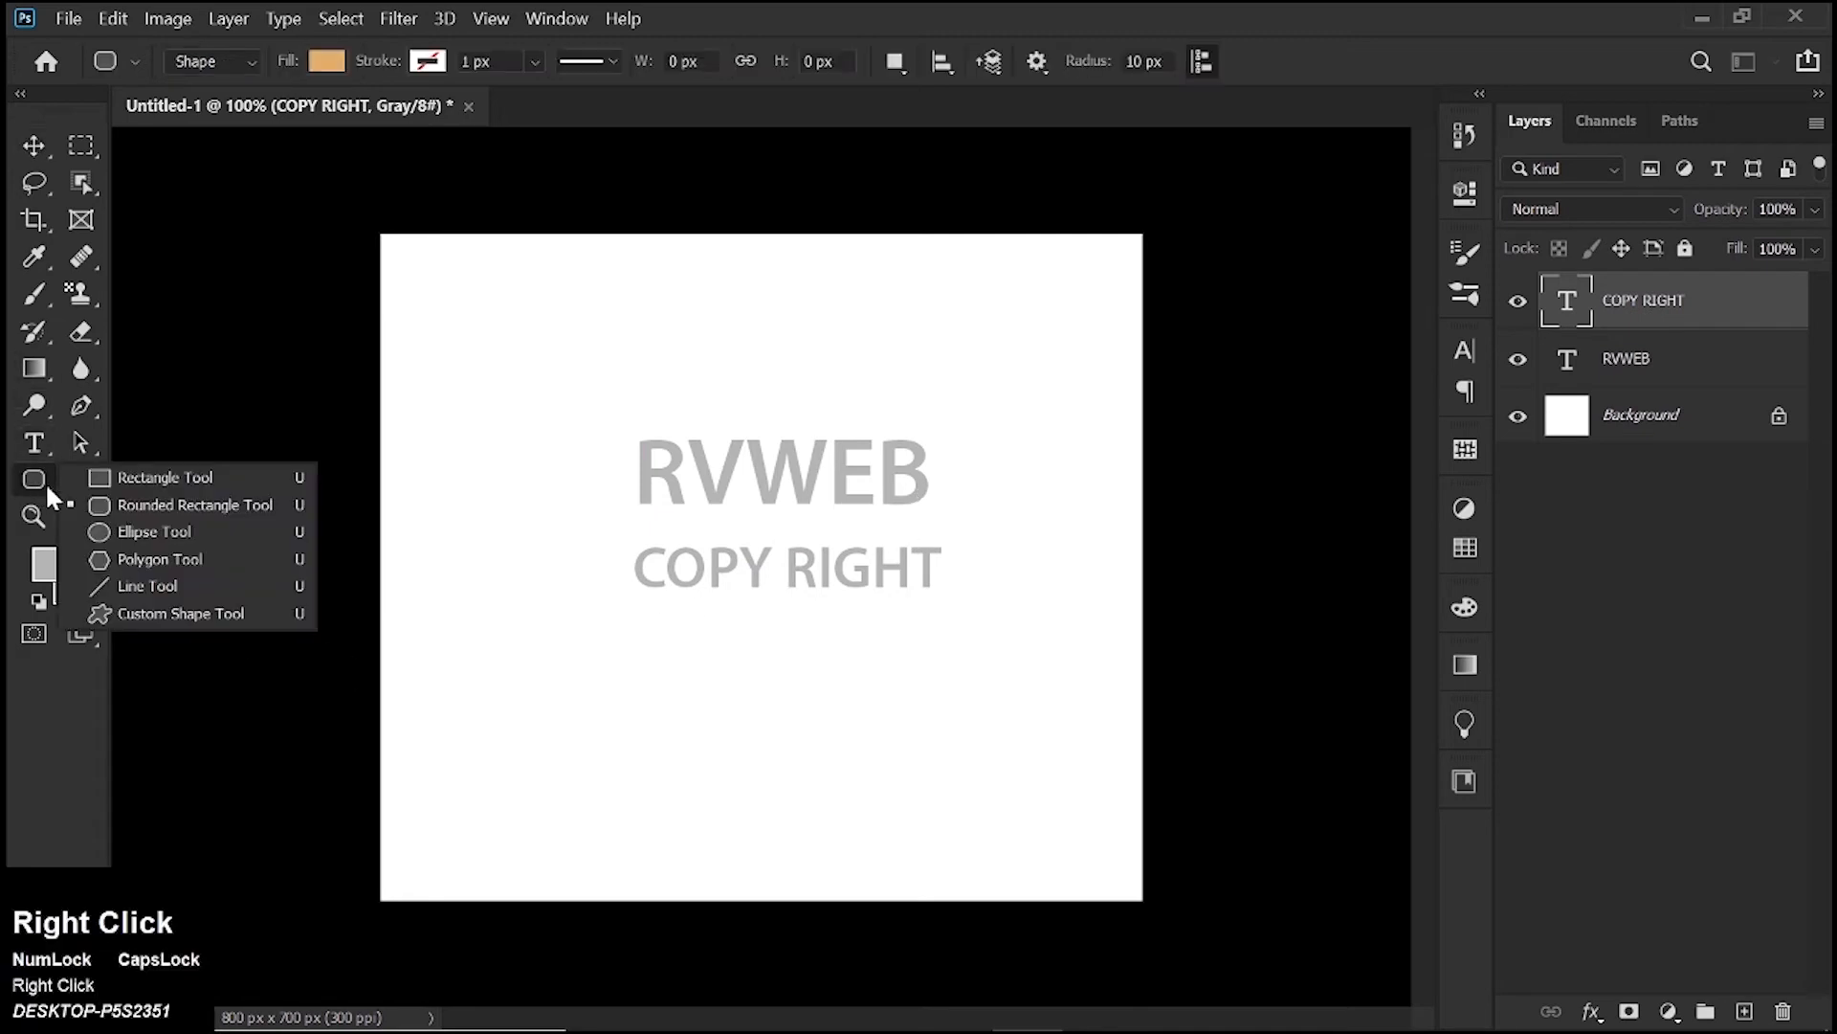
{"action": "left_click", "coordinate": [142, 507]}
{"action": "left_click_drag", "start_coordinate": [556, 387], "coordinate": [1016, 641]}
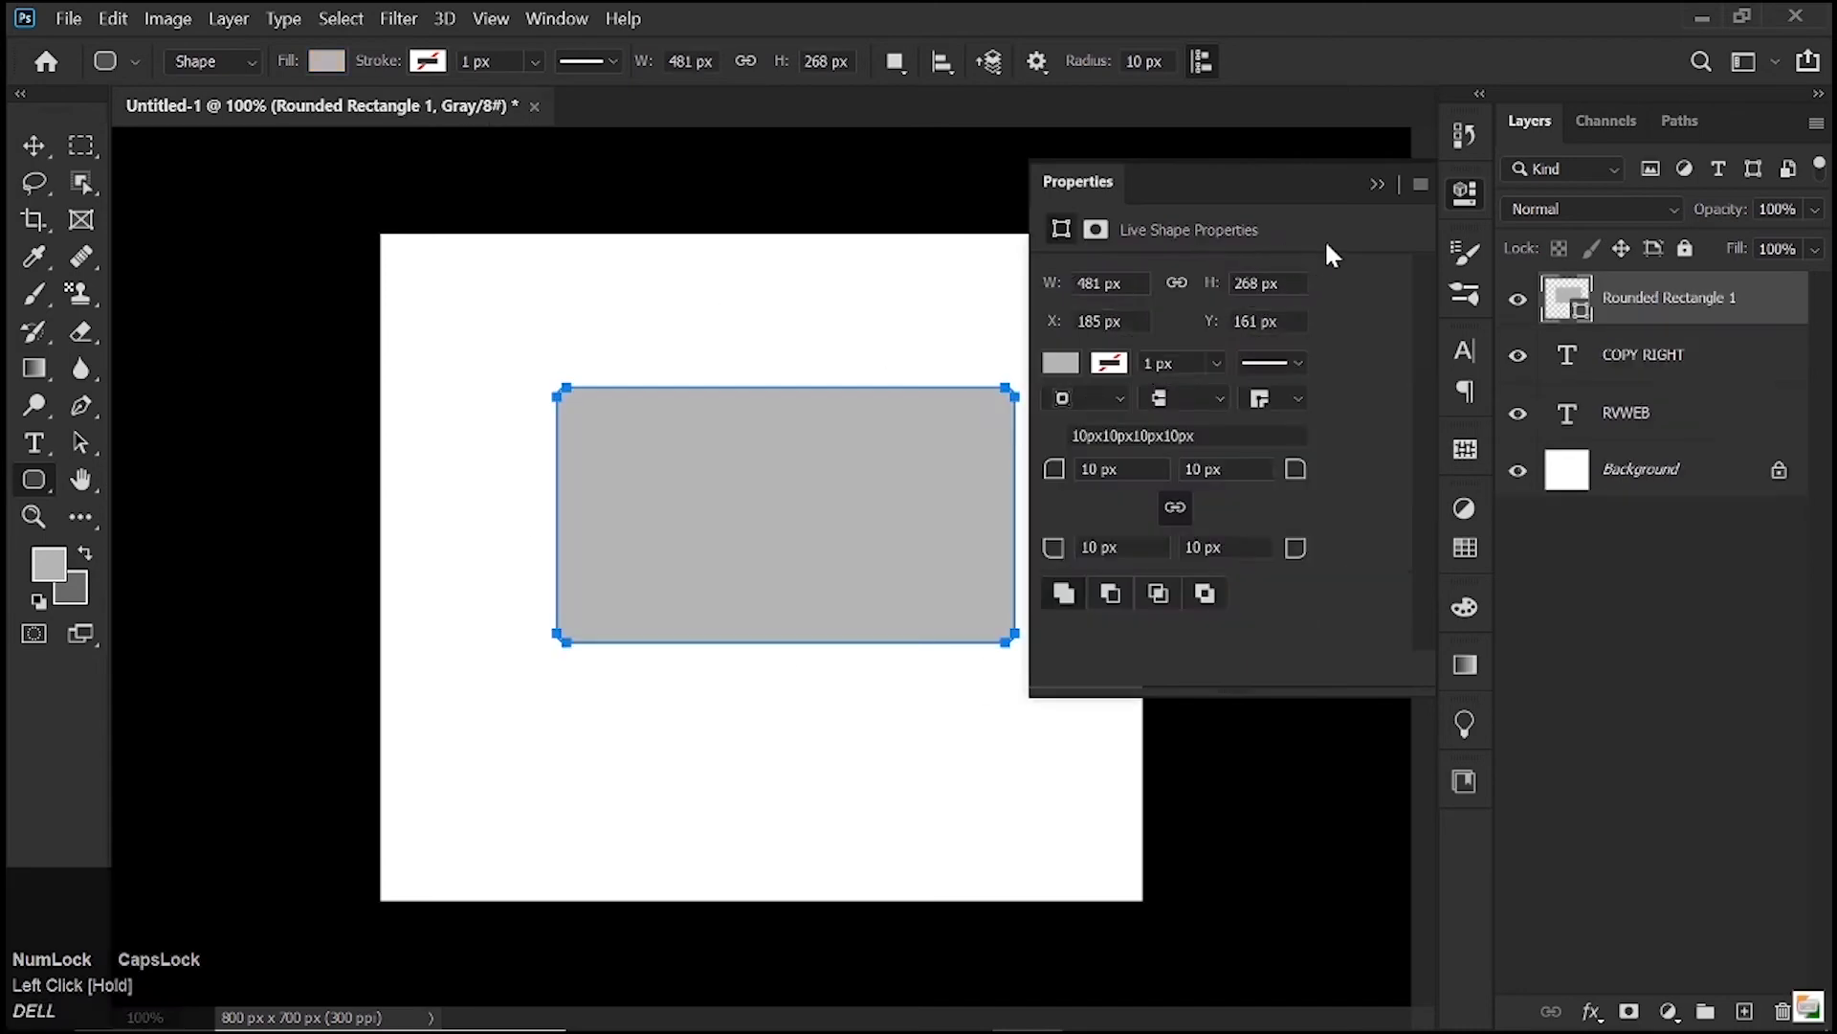
{"action": "left_click", "coordinate": [1377, 183]}
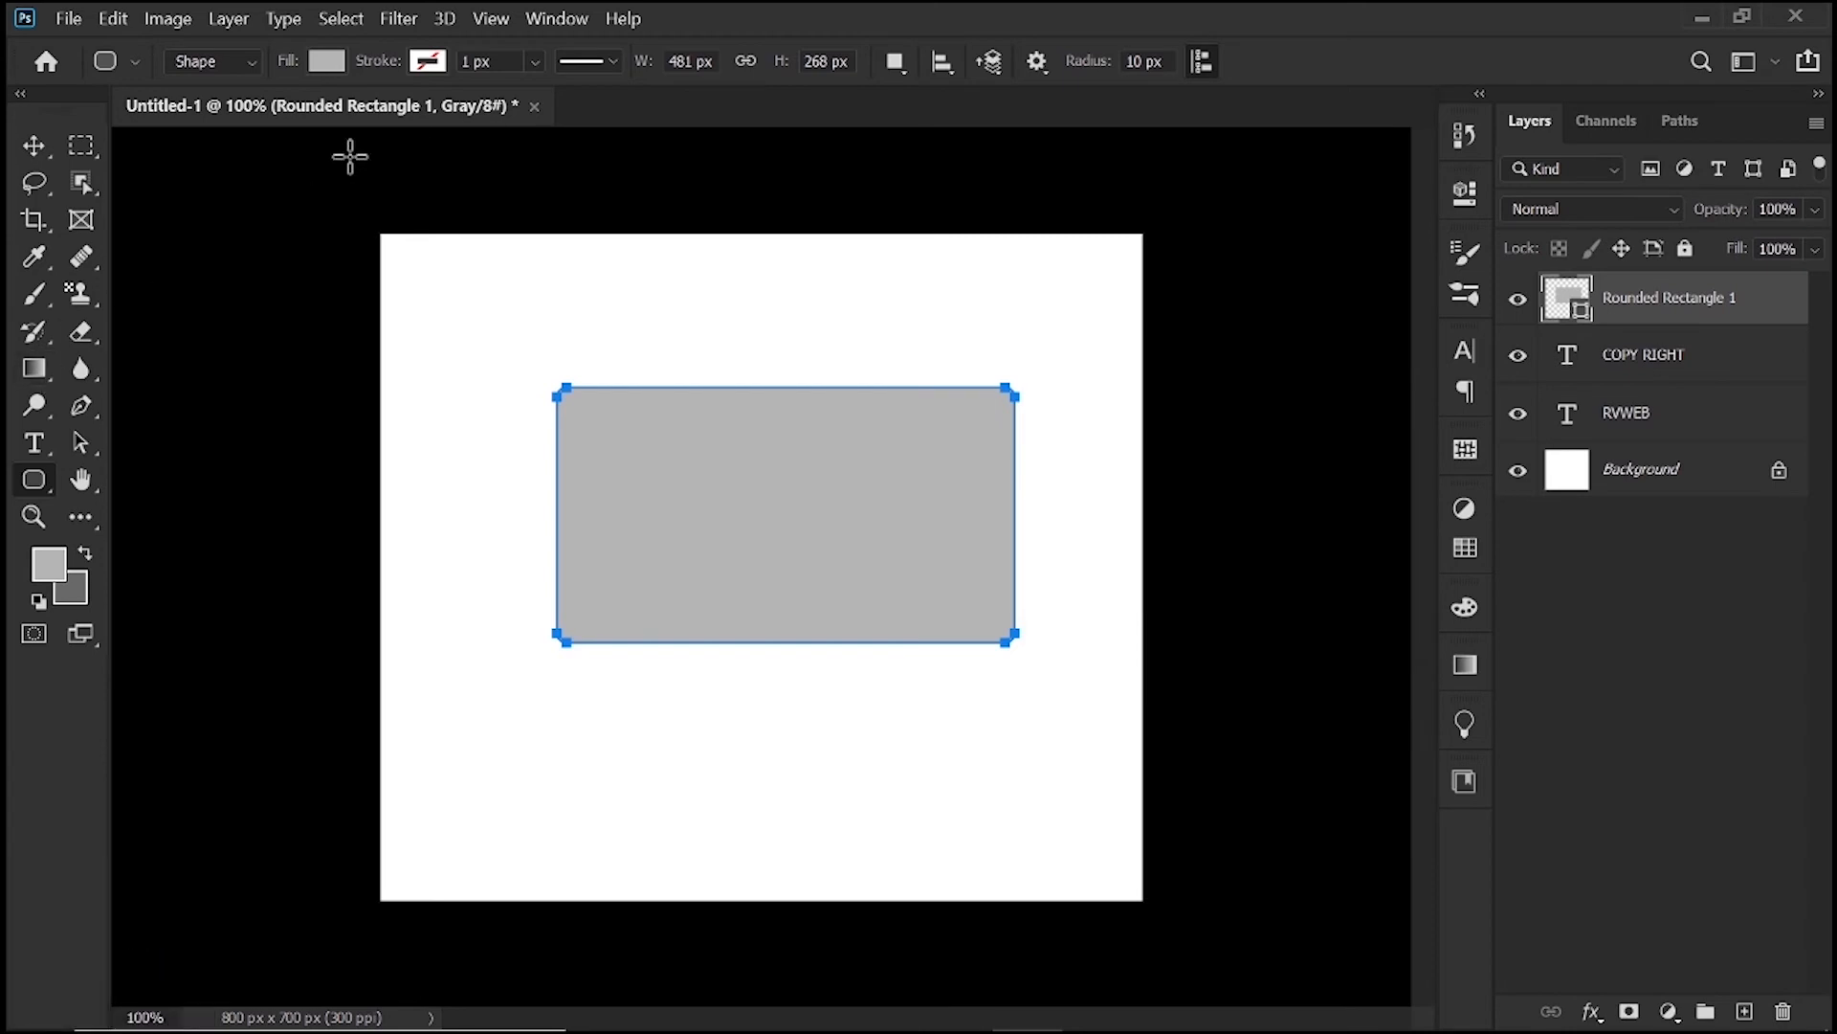
Give the rounded rectangle a stroke about 10 px wide and remove its fill
{"action": "left_click", "coordinate": [537, 63]}
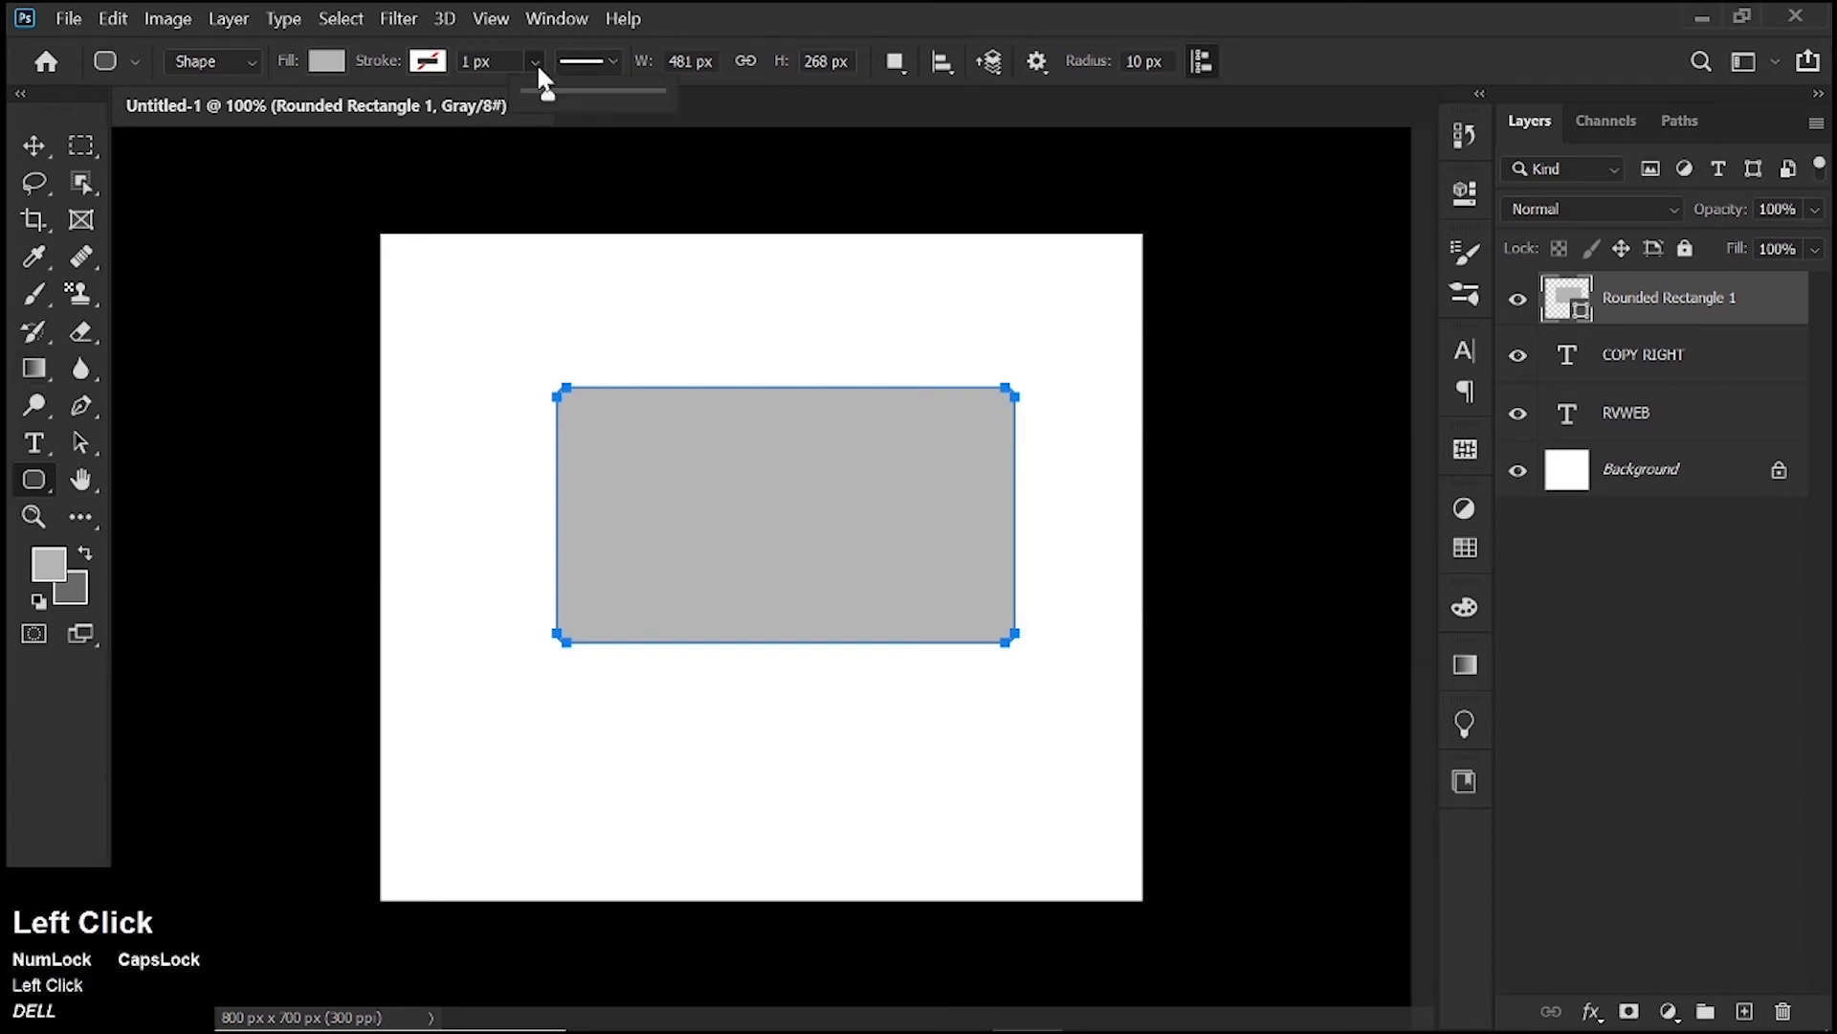
{"action": "left_click_drag", "start_coordinate": [550, 95], "coordinate": [554, 101]}
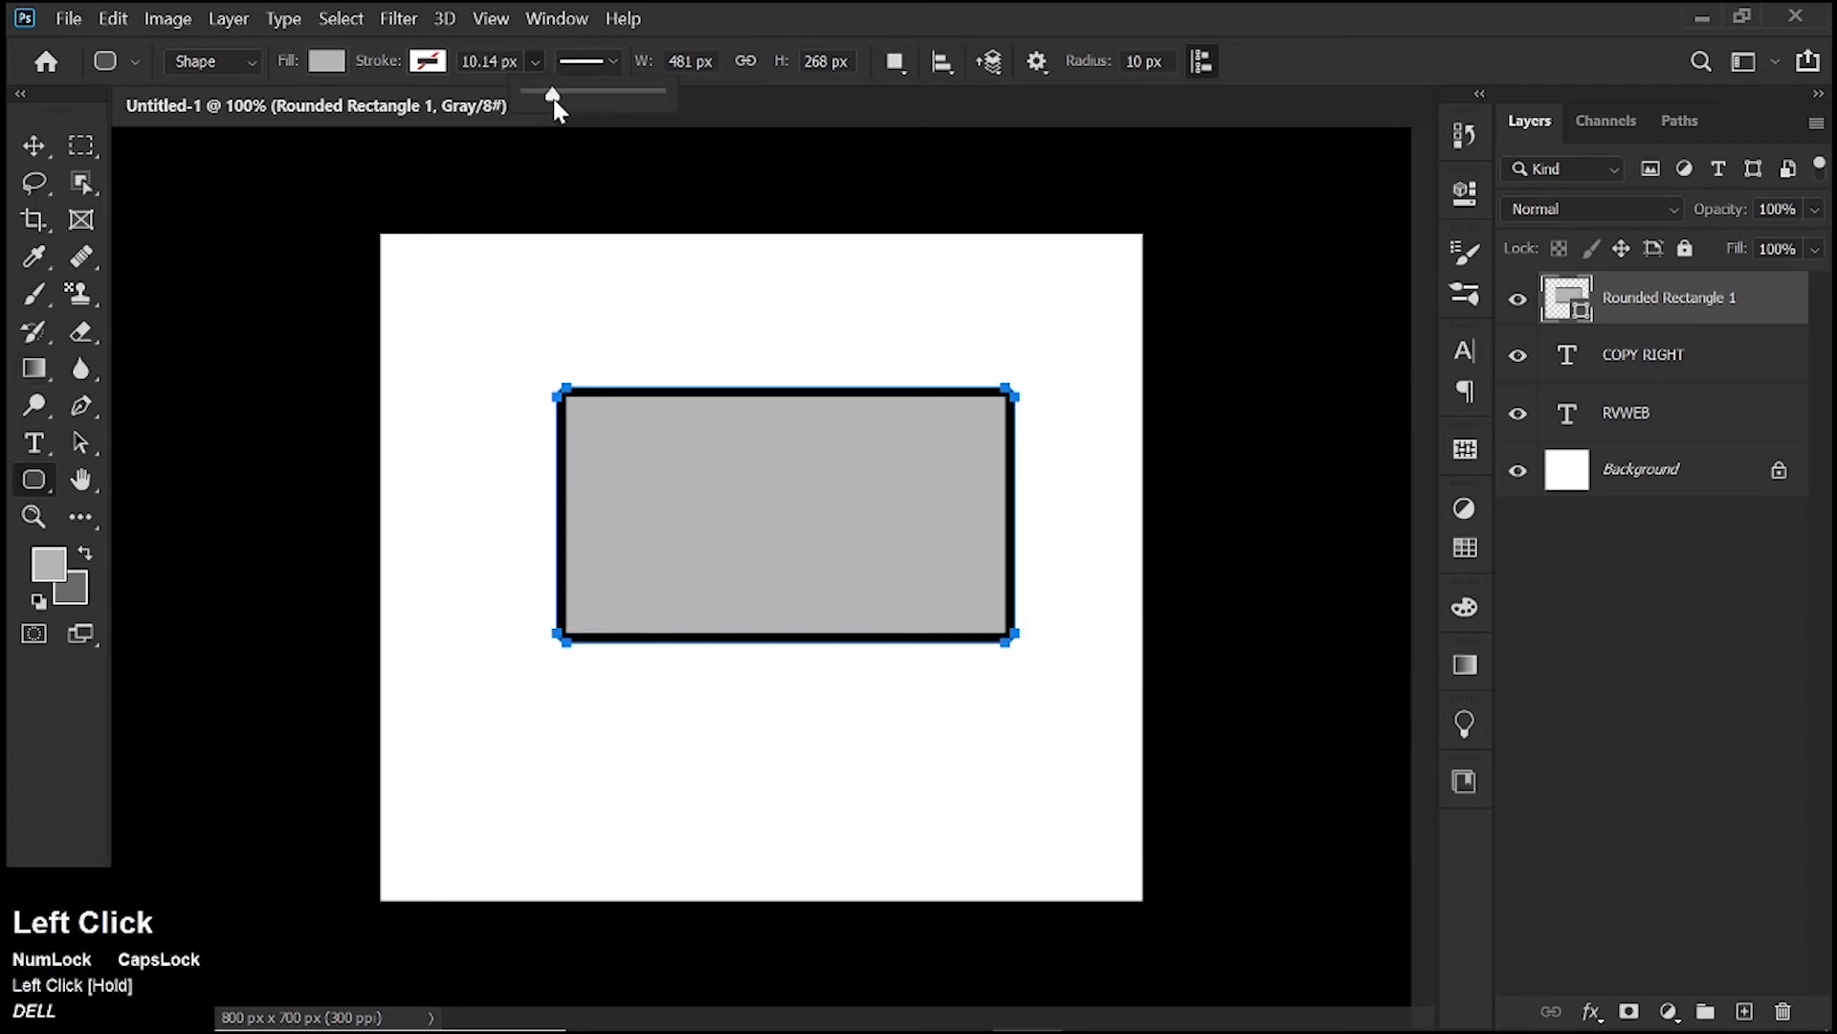
{"action": "left_click", "coordinate": [428, 63]}
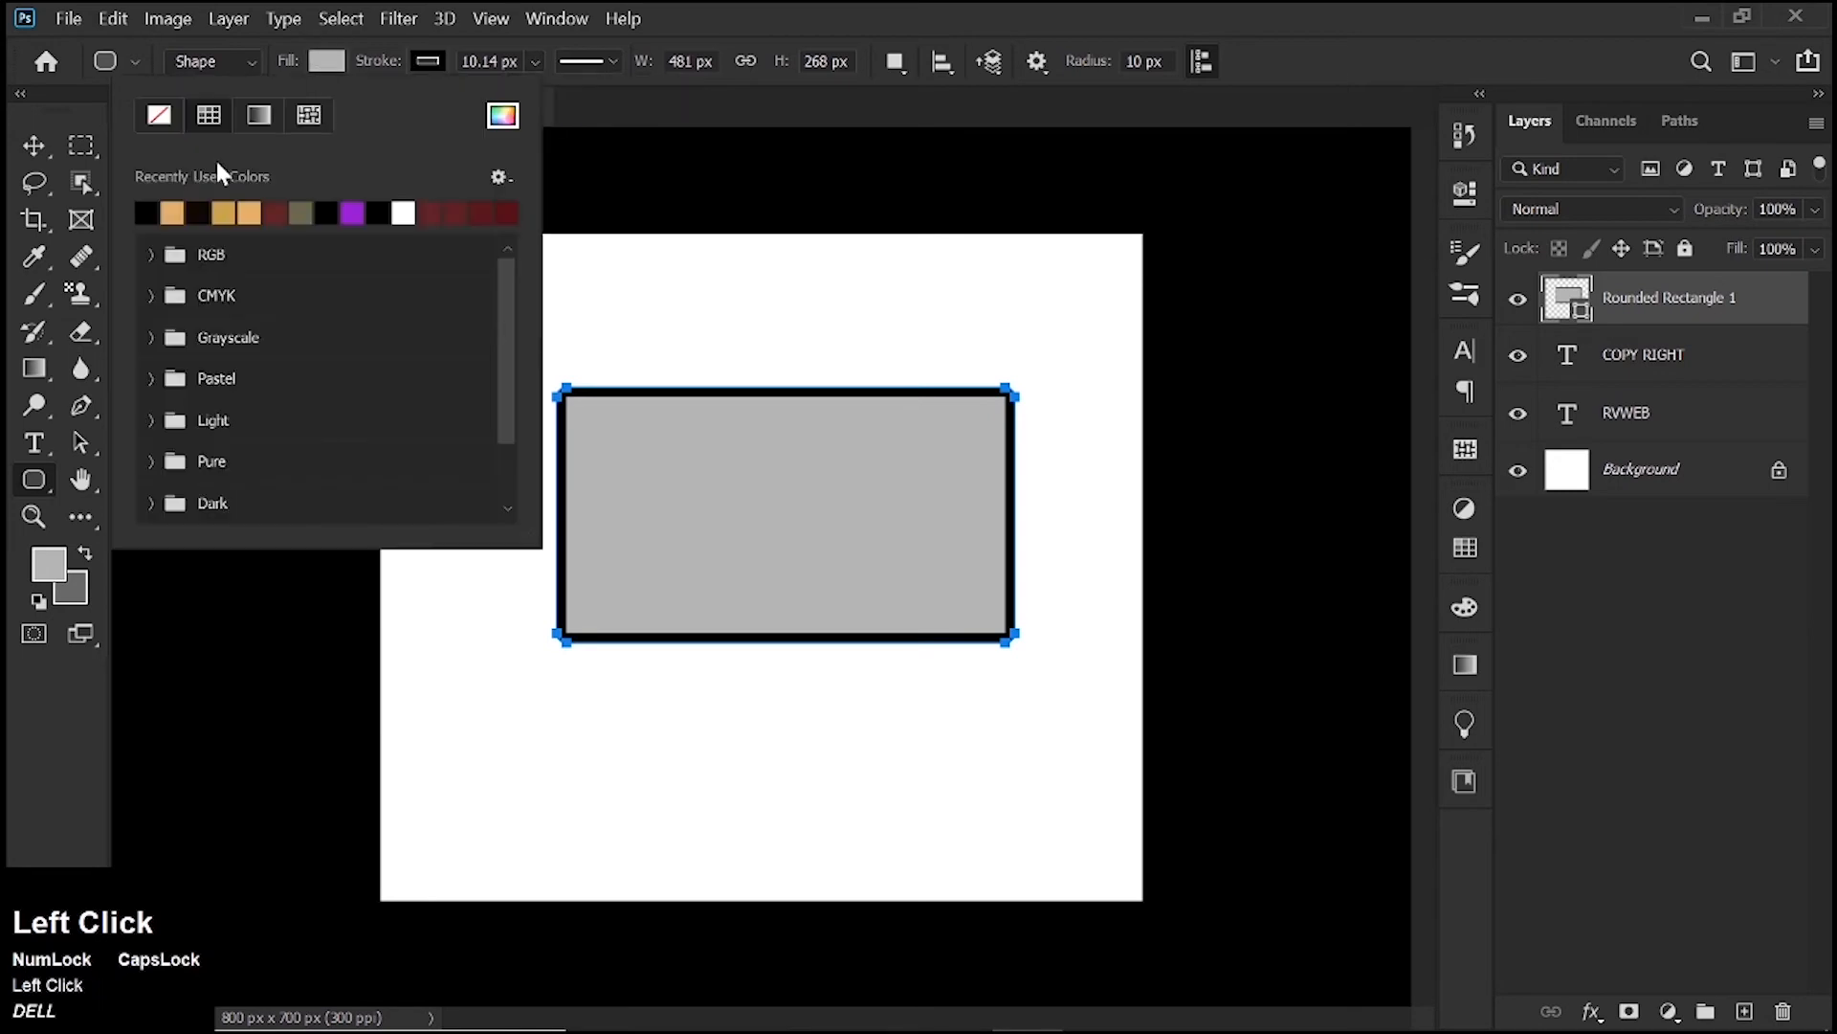
{"action": "left_click", "coordinate": [161, 117]}
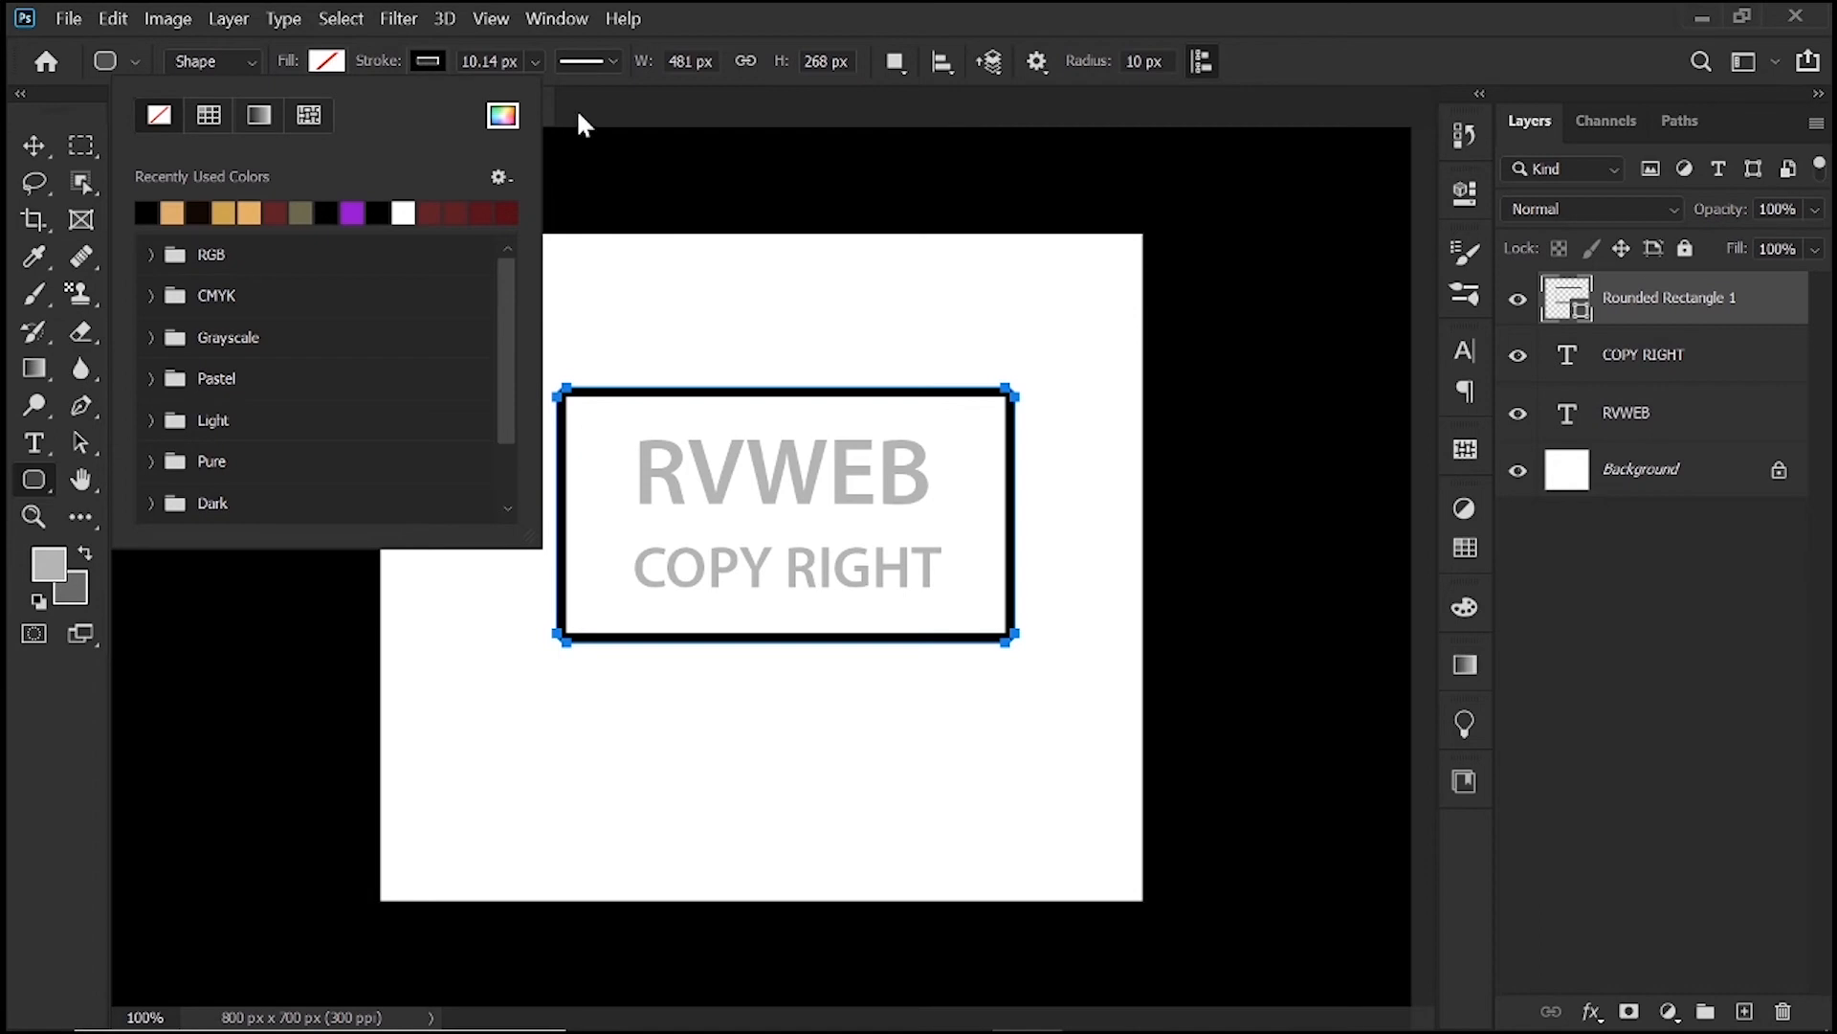
{"action": "left_click", "coordinate": [680, 312]}
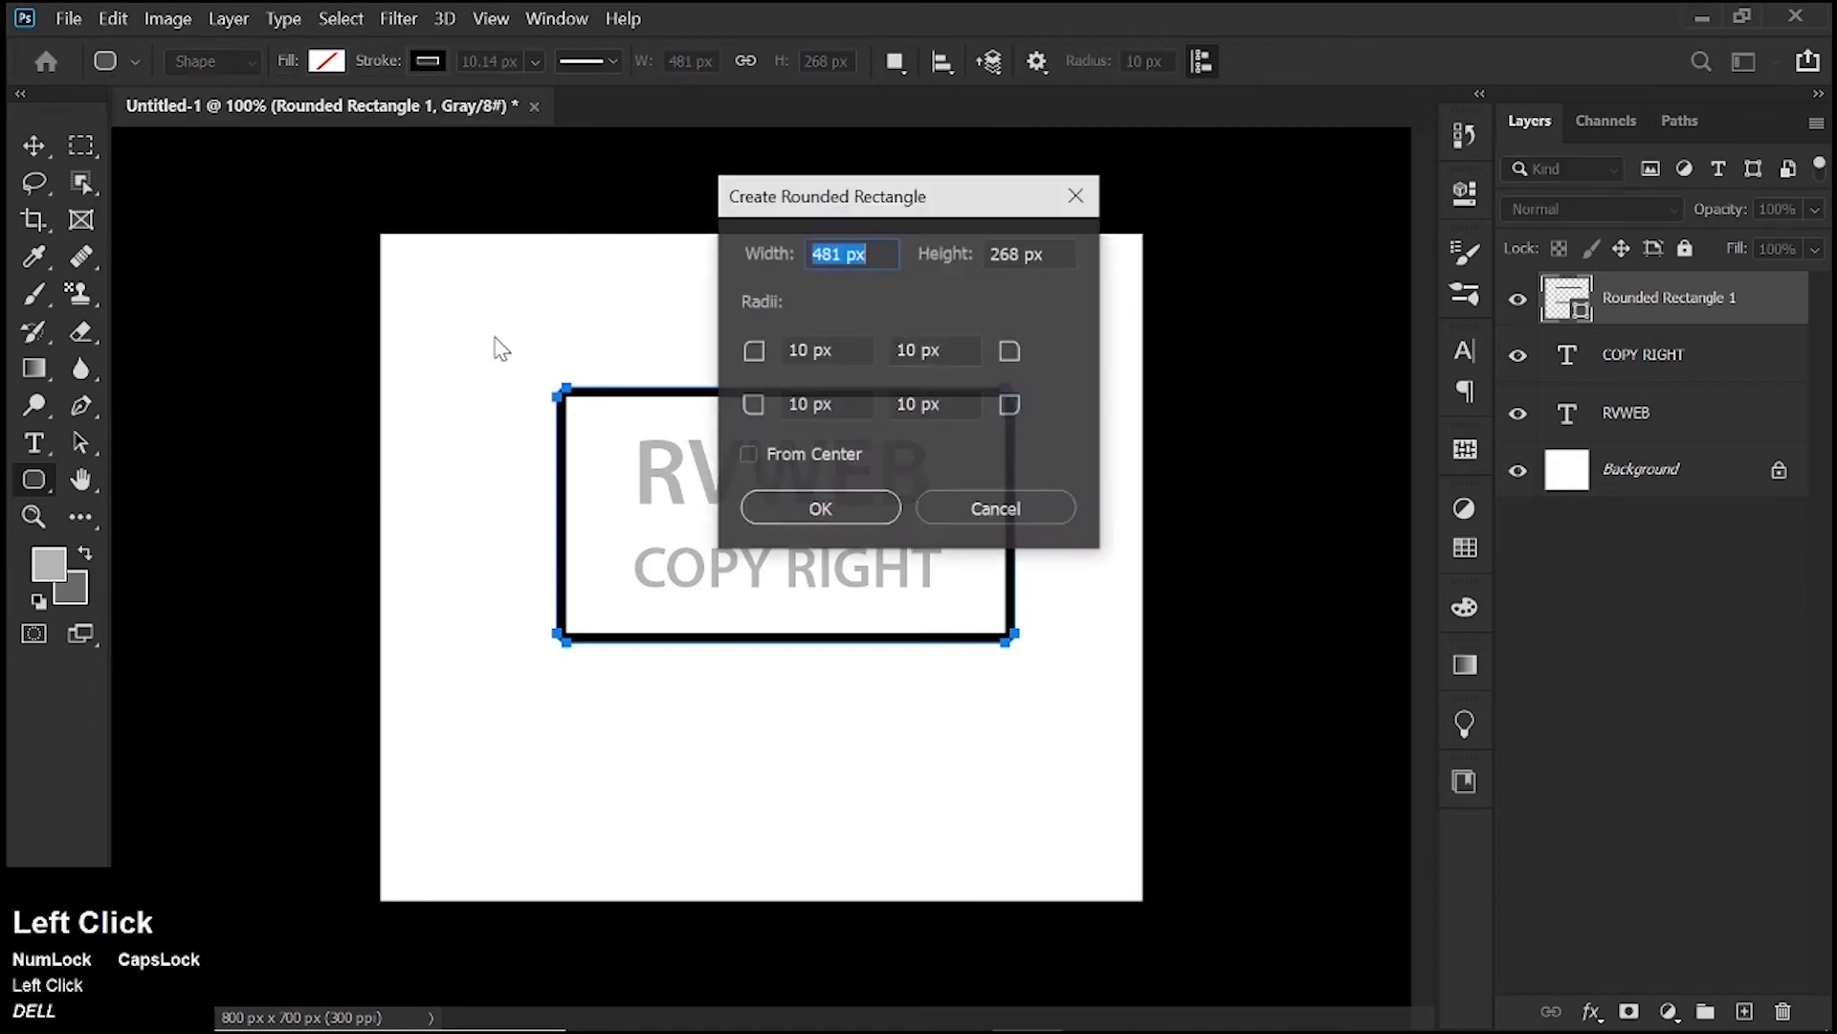
{"action": "left_click", "coordinate": [1033, 507]}
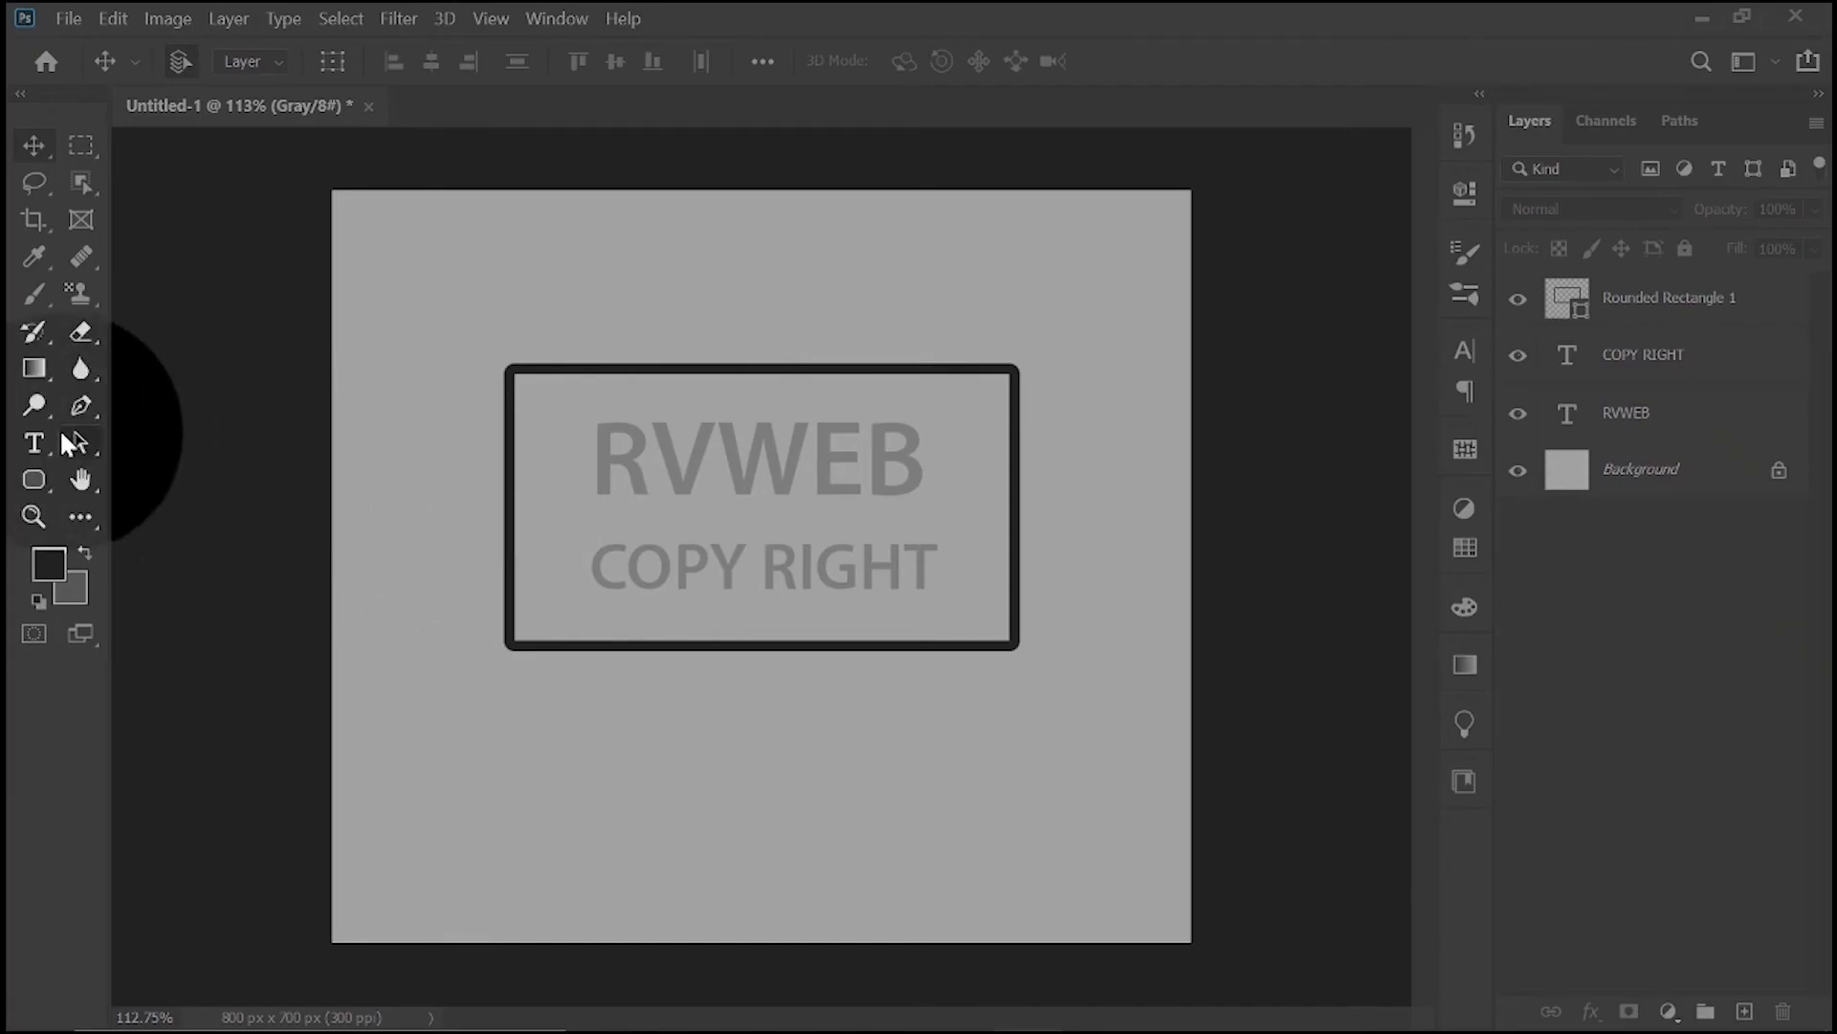
Change the colour of the RVWEB text to black
{"action": "left_click", "coordinate": [35, 444]}
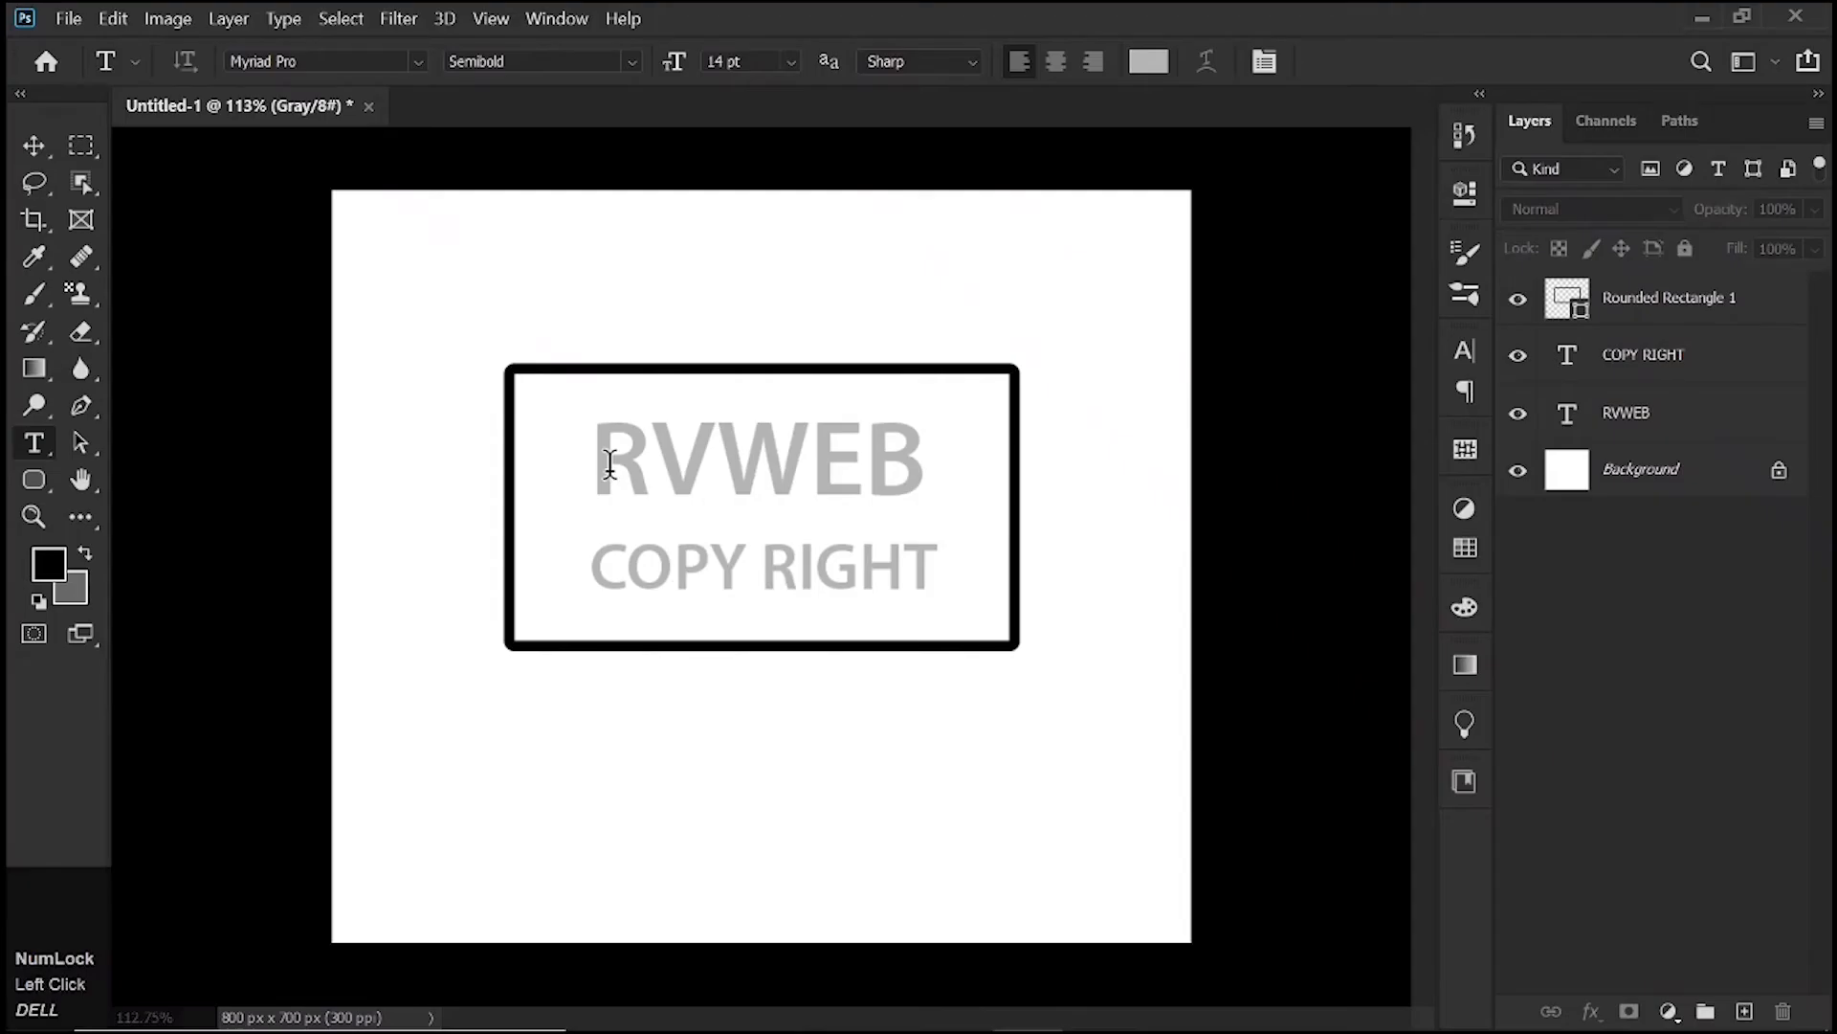
{"action": "left_click", "coordinate": [610, 462]}
{"action": "left_click_drag", "start_coordinate": [595, 459], "coordinate": [957, 458]}
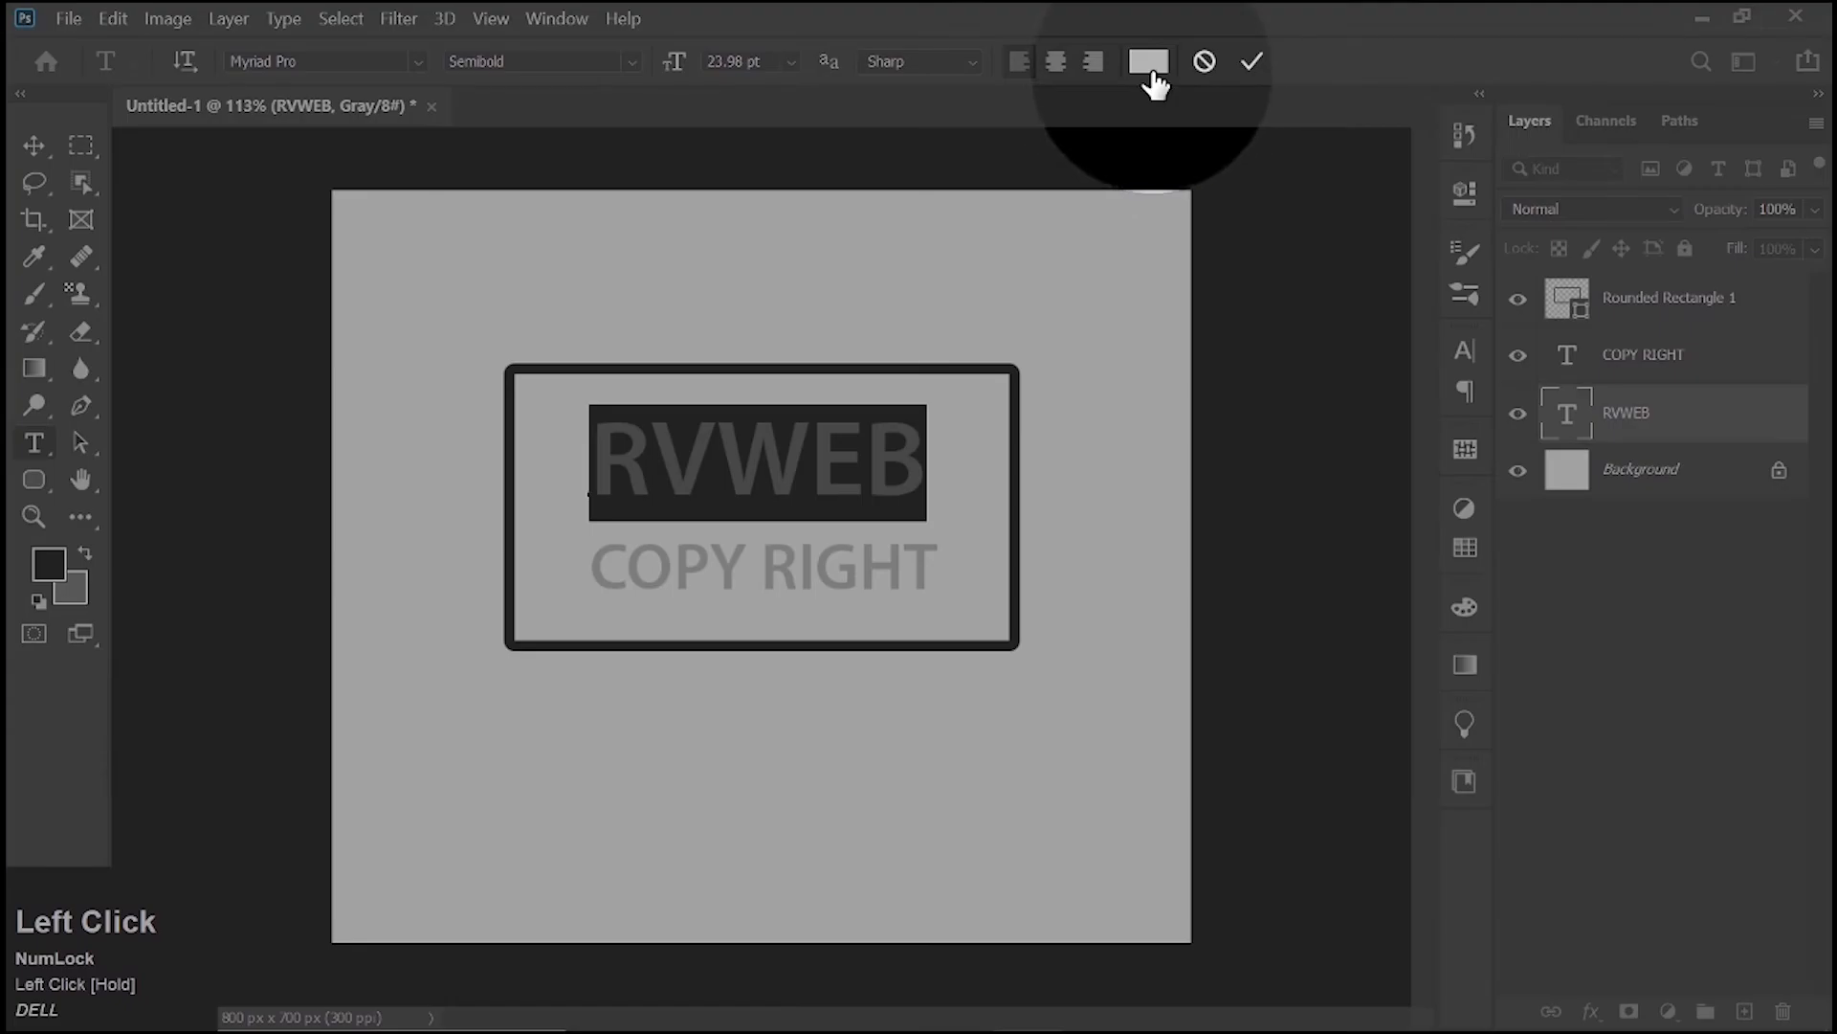
{"action": "left_click", "coordinate": [1148, 62]}
{"action": "left_click_drag", "start_coordinate": [1215, 285], "coordinate": [1110, 524]}
{"action": "left_click", "coordinate": [1721, 165]}
{"action": "left_click", "coordinate": [1251, 62]}
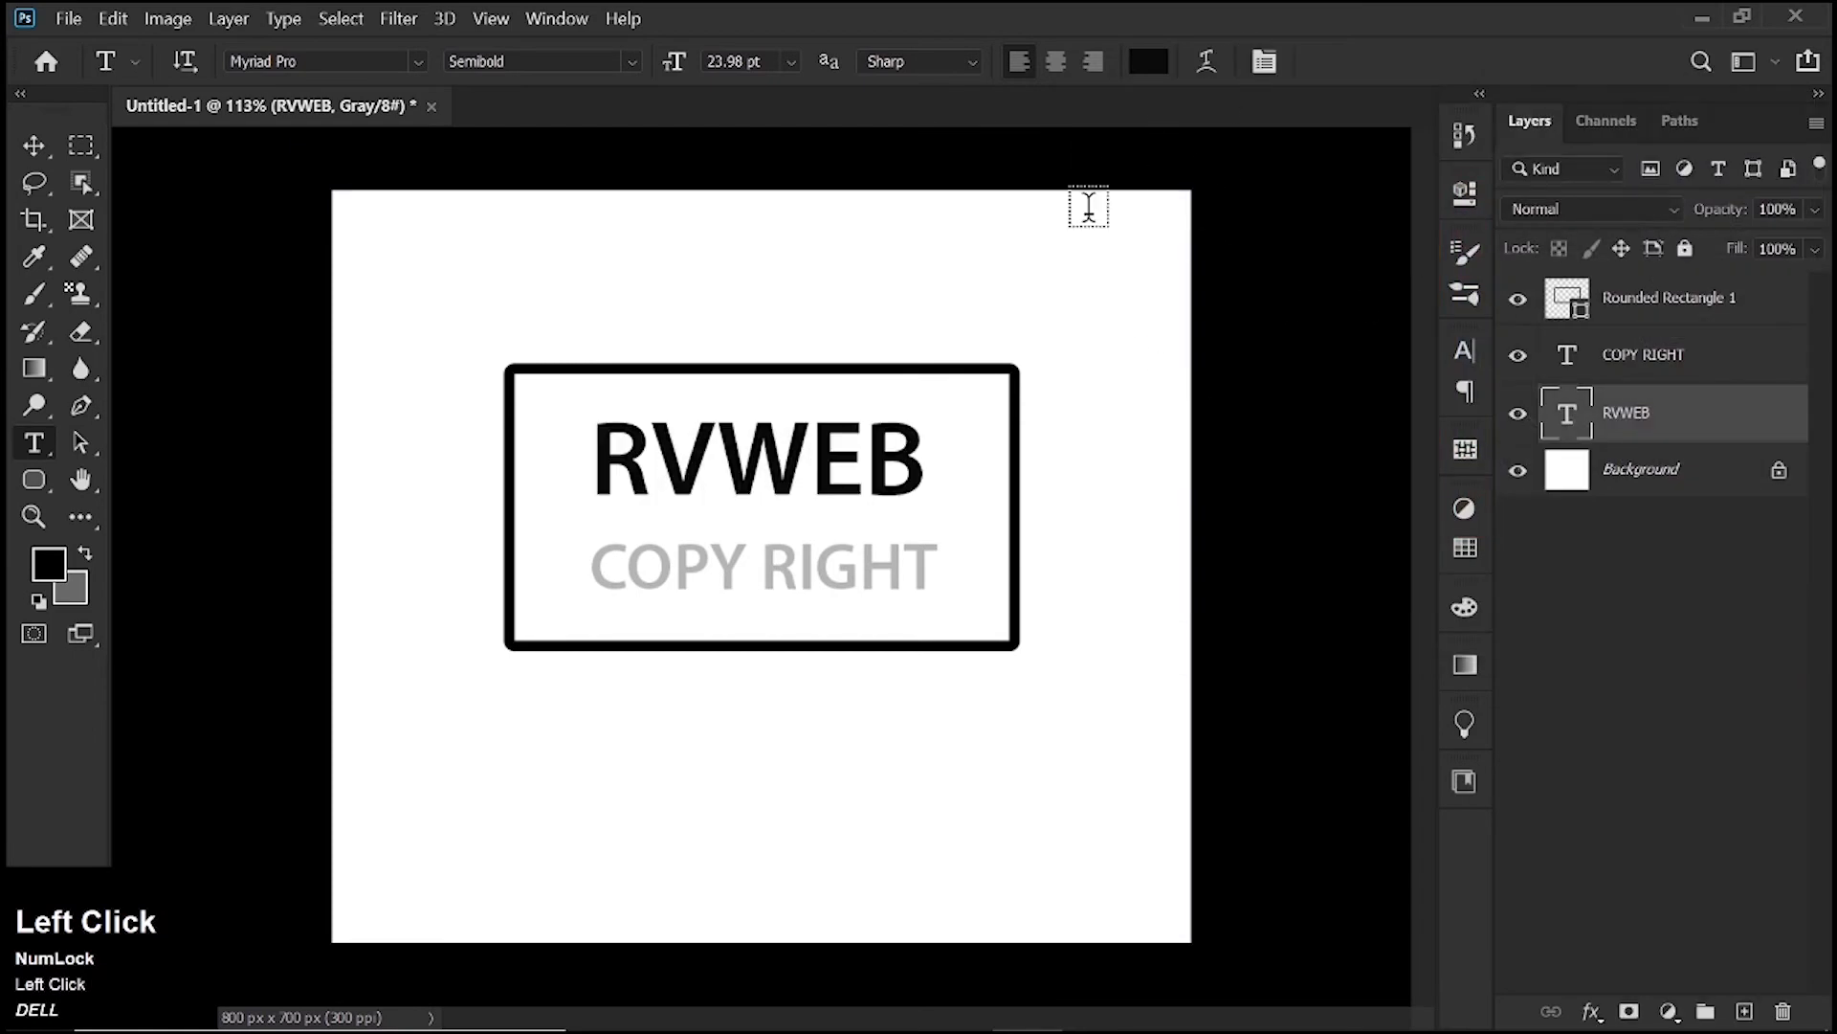
Change the colour of the COPY RIGHT text to black (000000)
{"action": "left_click_drag", "start_coordinate": [606, 575], "coordinate": [1085, 534]}
{"action": "left_click", "coordinate": [1149, 62]}
{"action": "left_click_drag", "start_coordinate": [1161, 322], "coordinate": [1097, 535]}
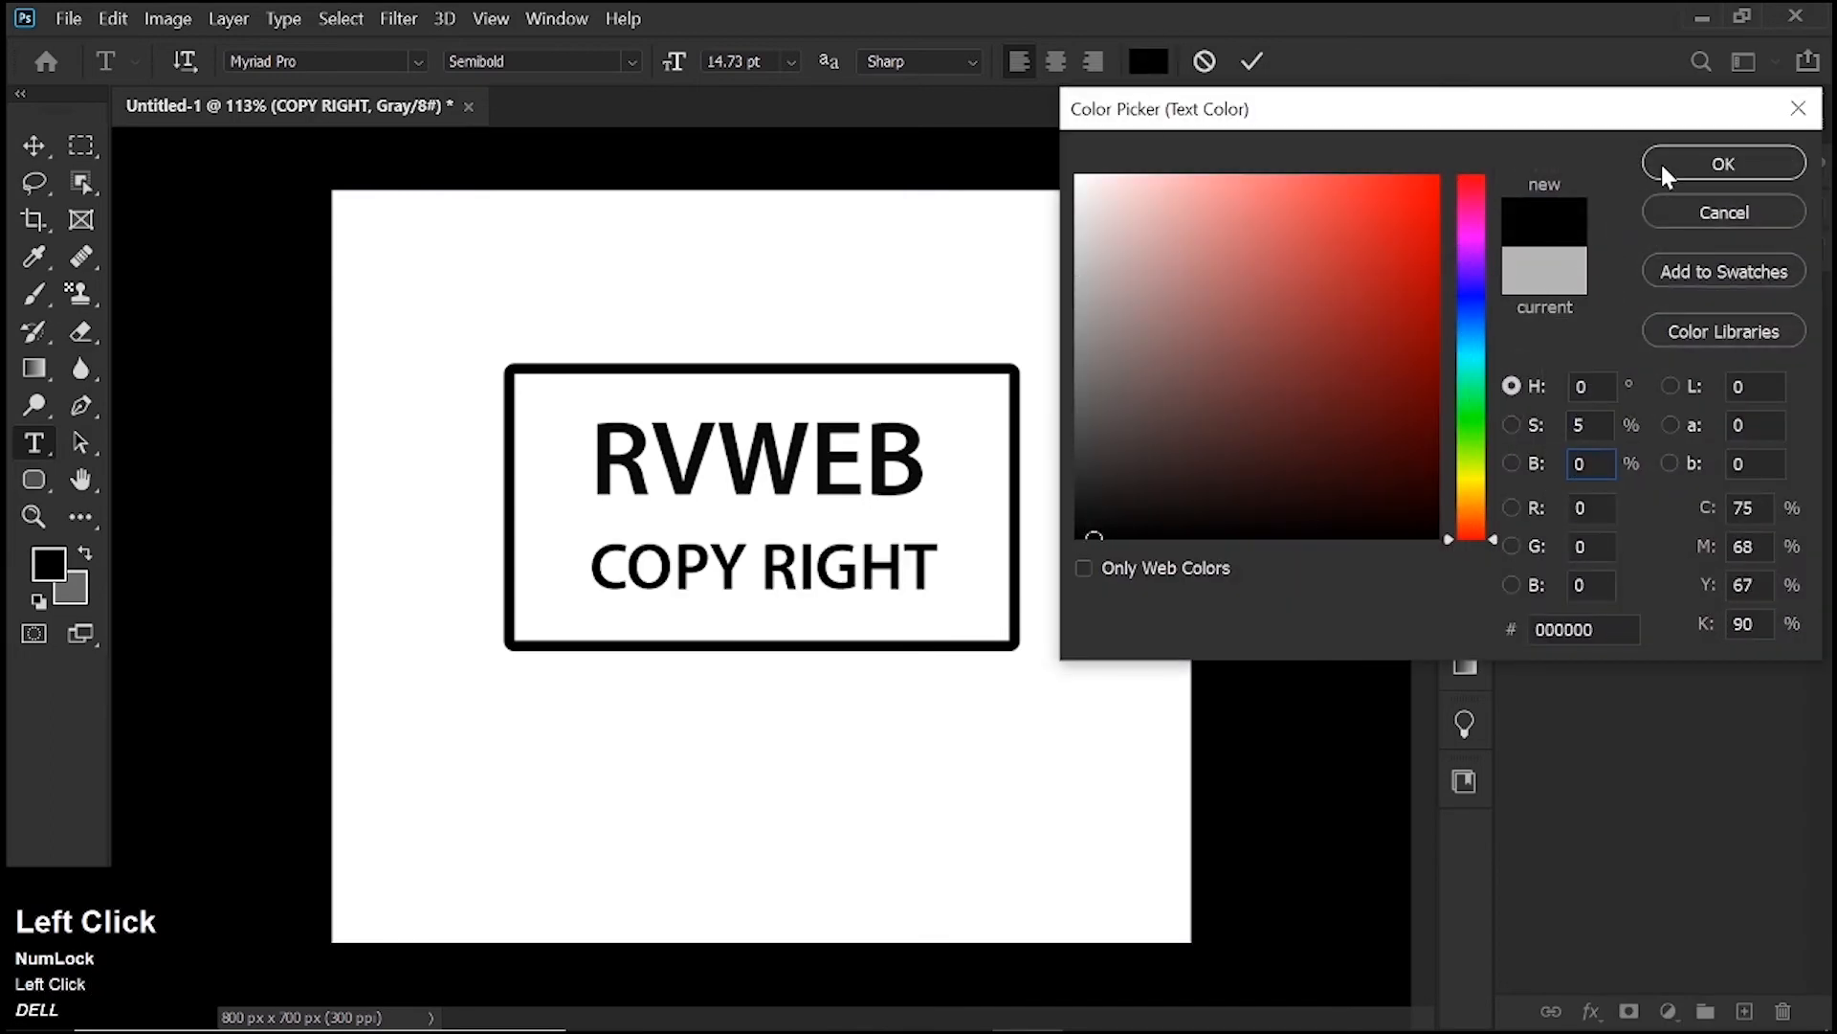
{"action": "left_click", "coordinate": [1723, 163]}
{"action": "left_click", "coordinate": [1254, 60]}
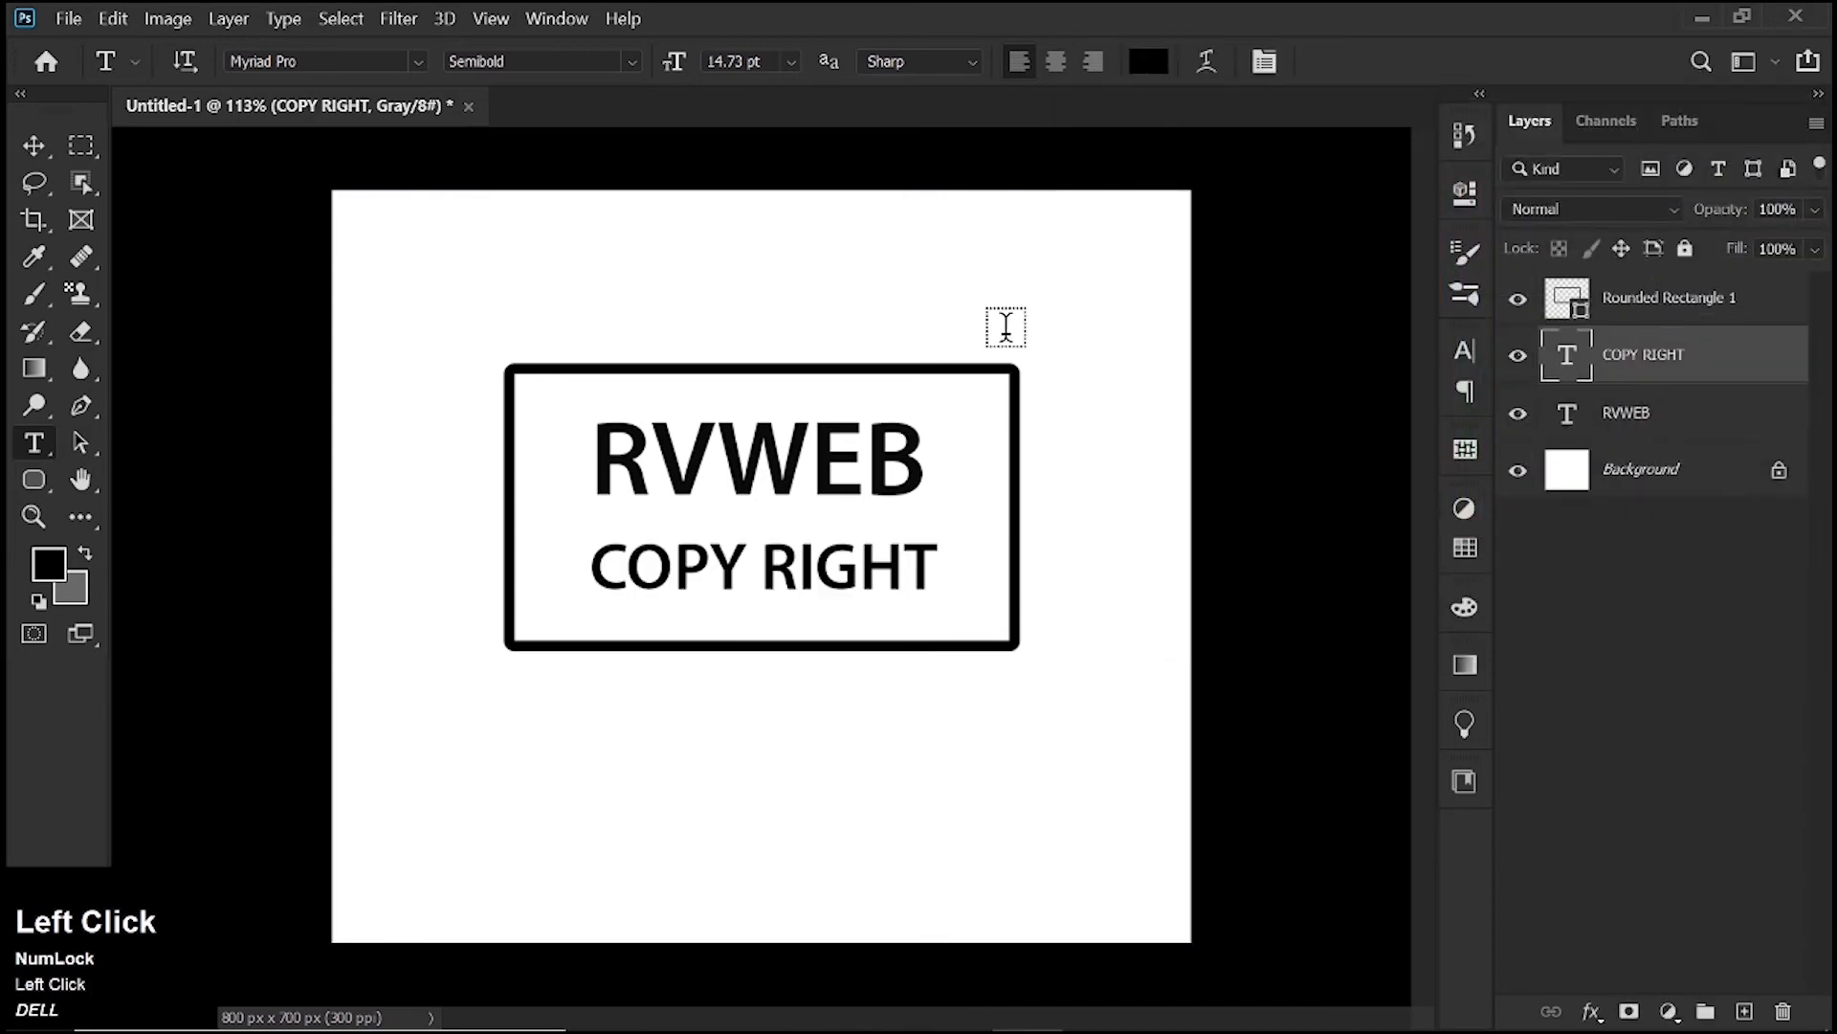
Scale the RVWEB text up about its centre to about 113% and apply the transform
{"action": "left_click", "coordinate": [23, 143]}
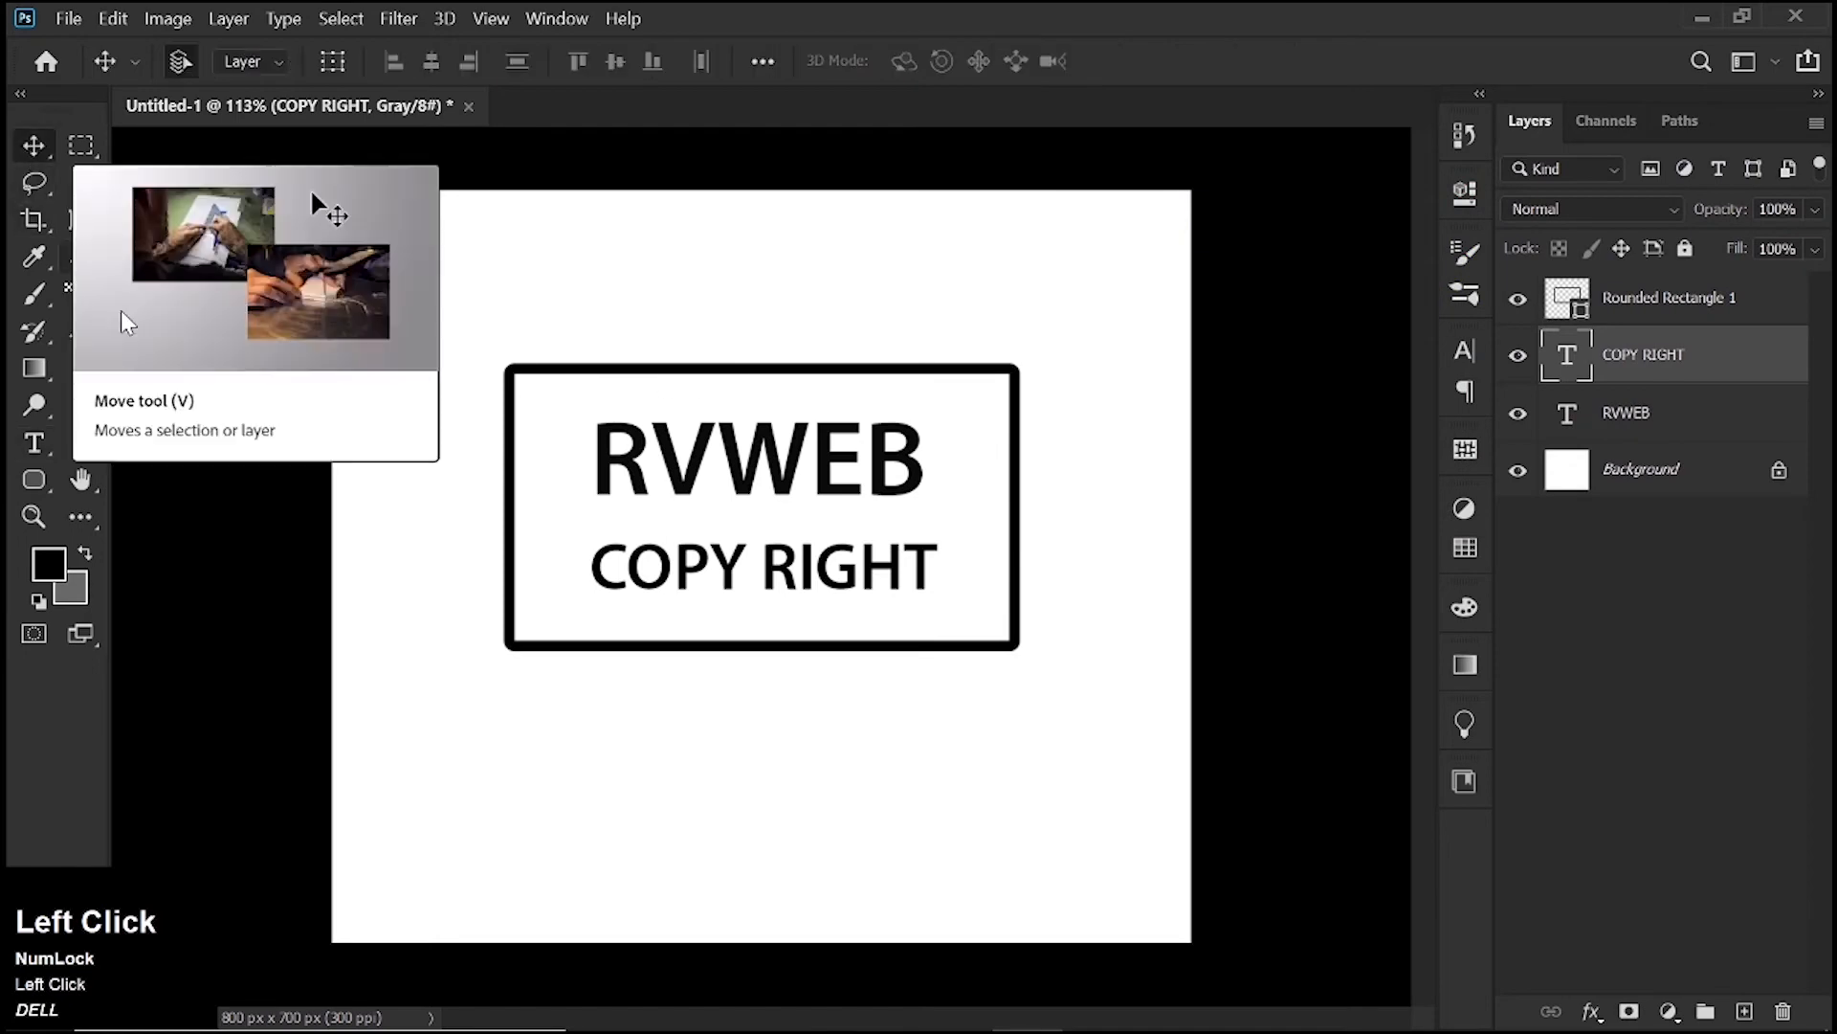
{"action": "left_click", "coordinate": [605, 468]}
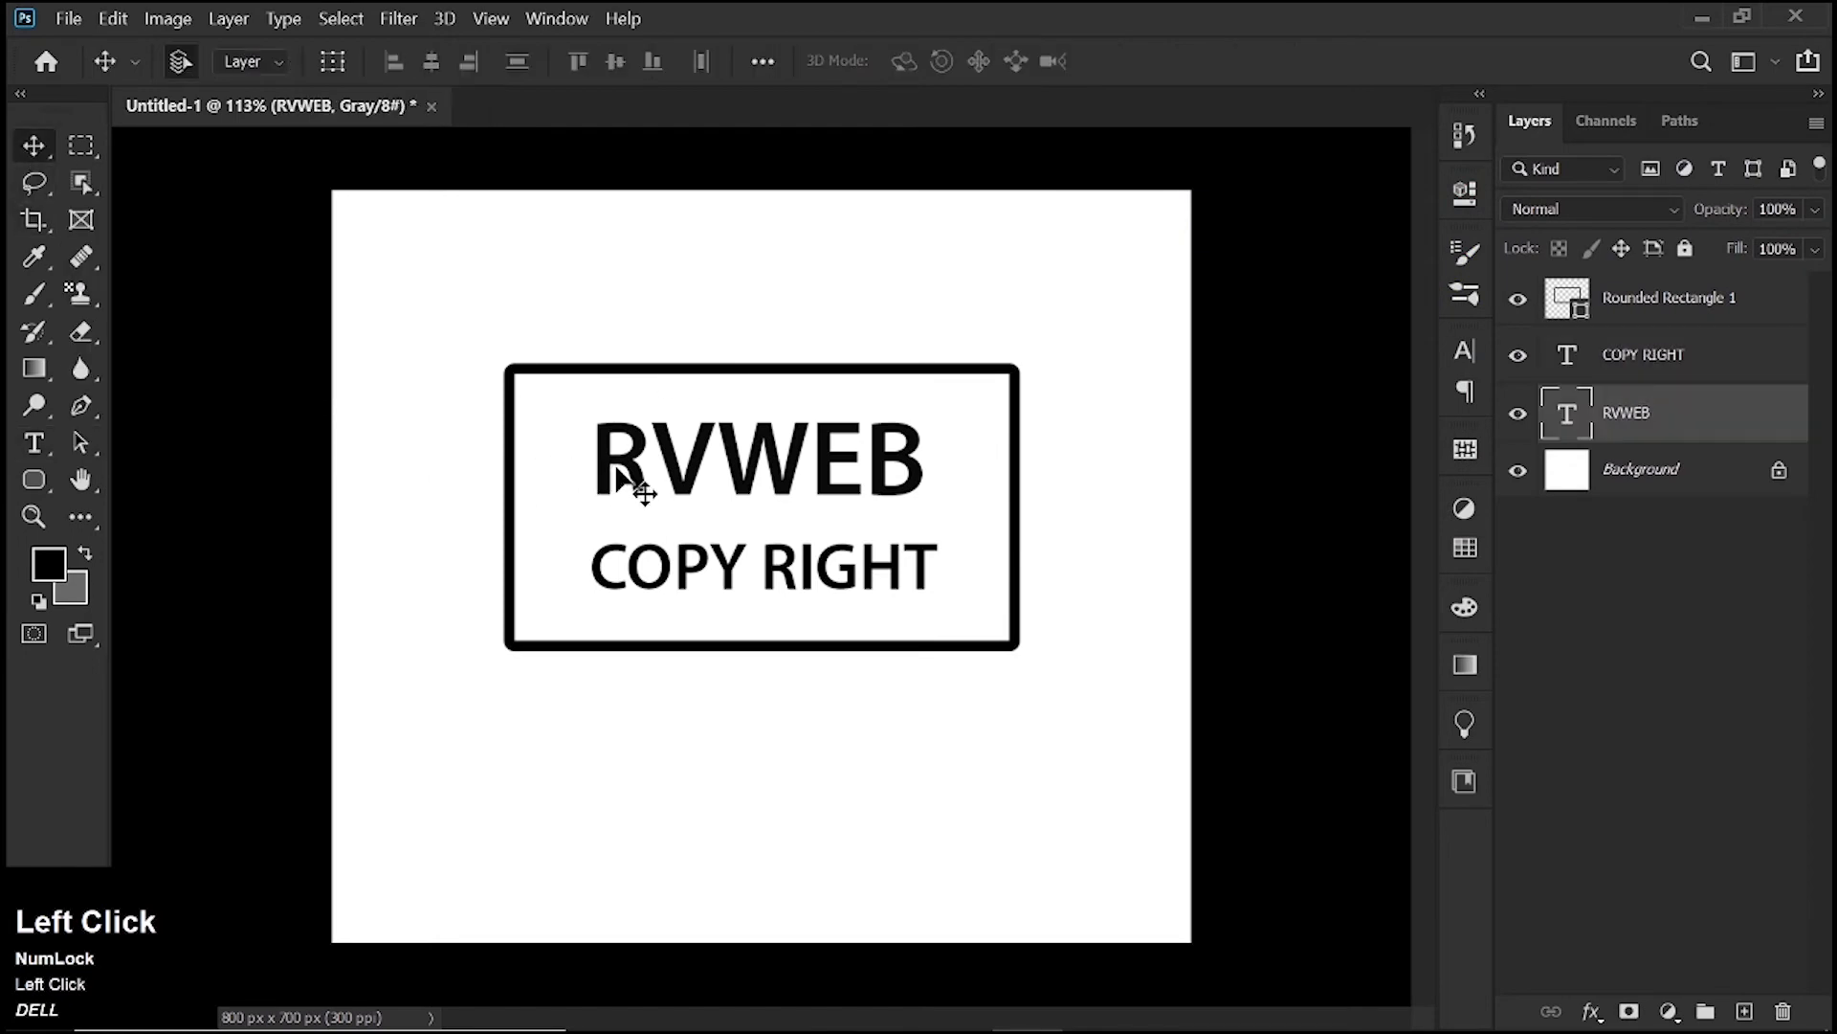
{"action": "key", "text": "ctrl+t"}
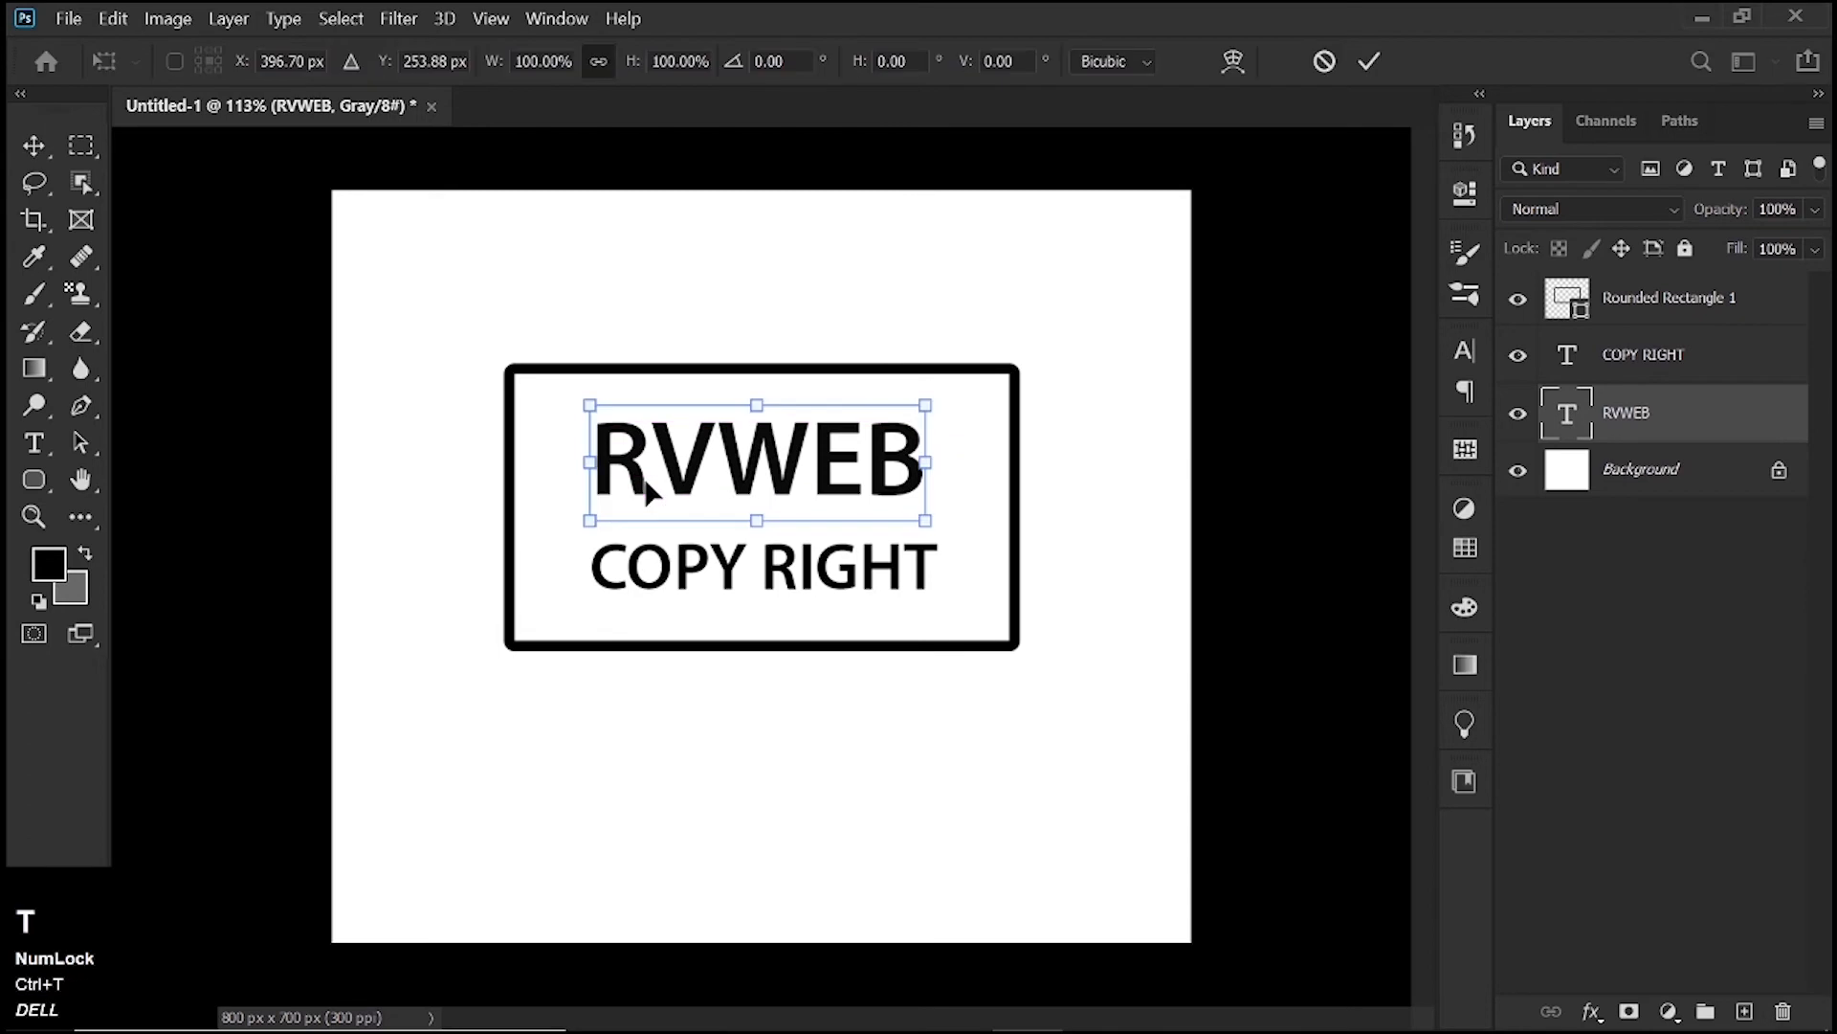
{"action": "left_click_drag", "start_coordinate": [925, 521], "coordinate": [947, 529]}
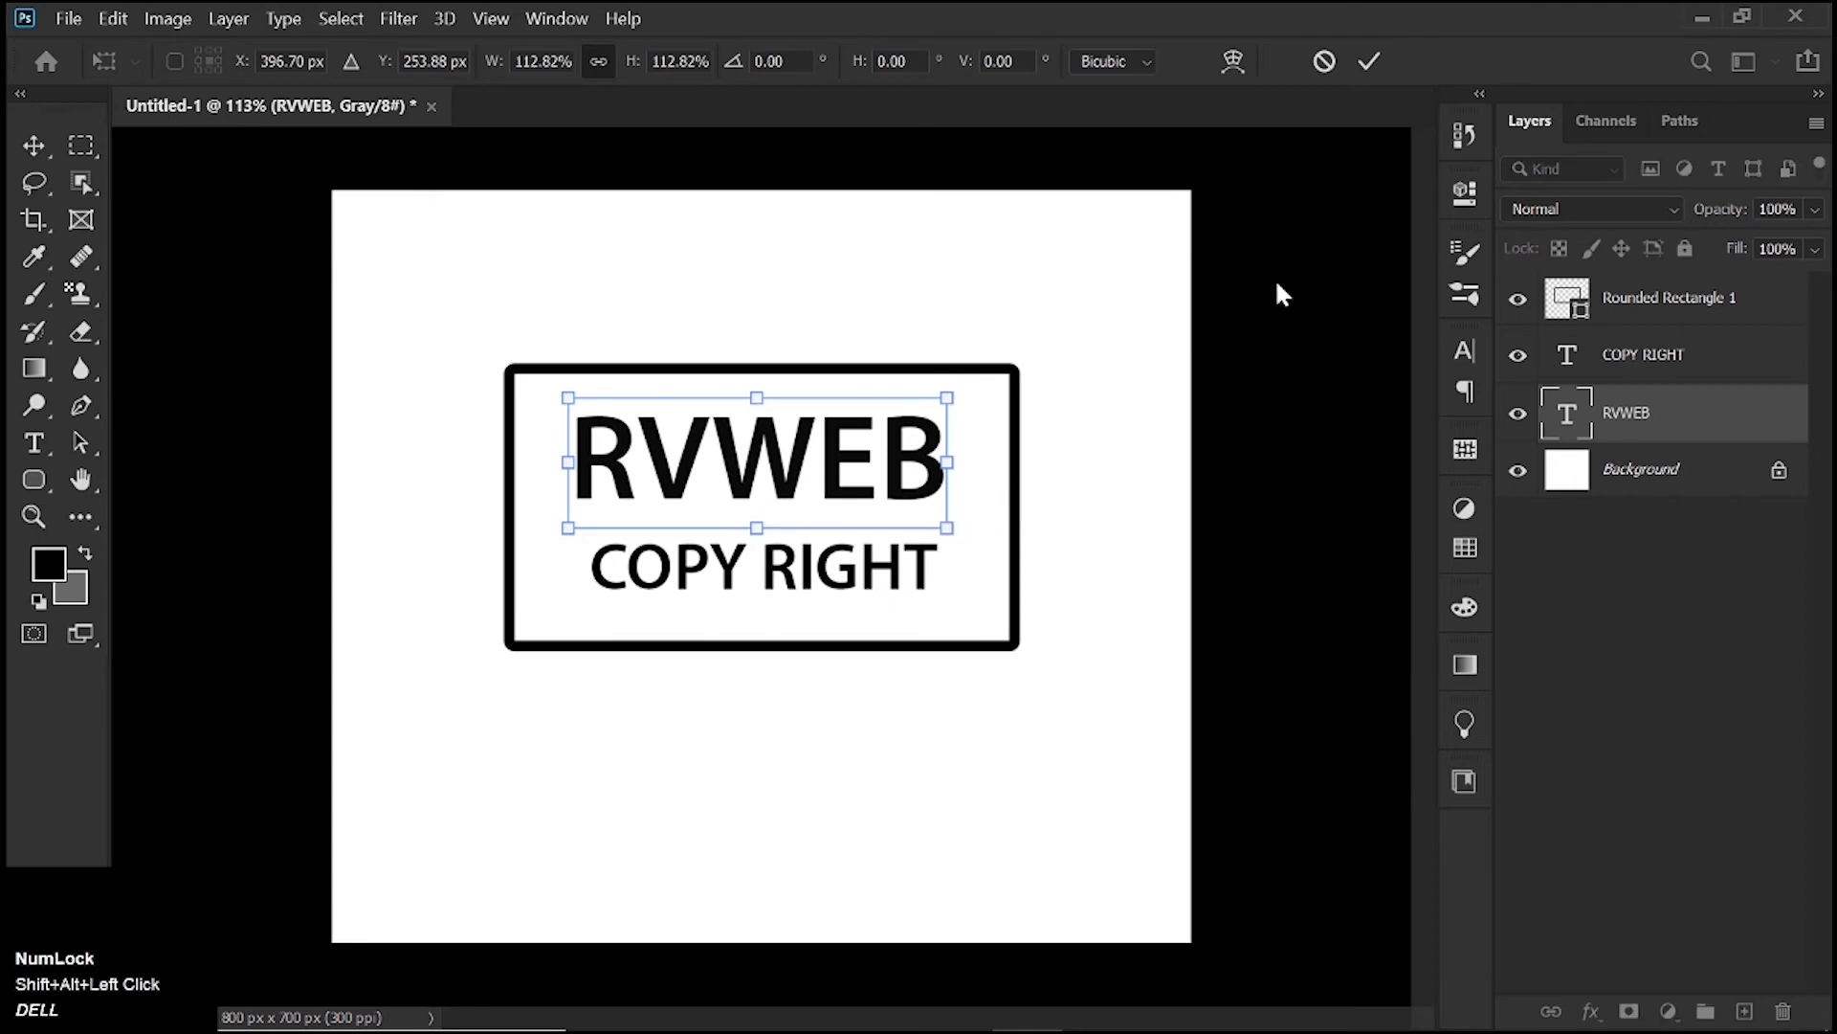
{"action": "left_click", "coordinate": [1369, 63]}
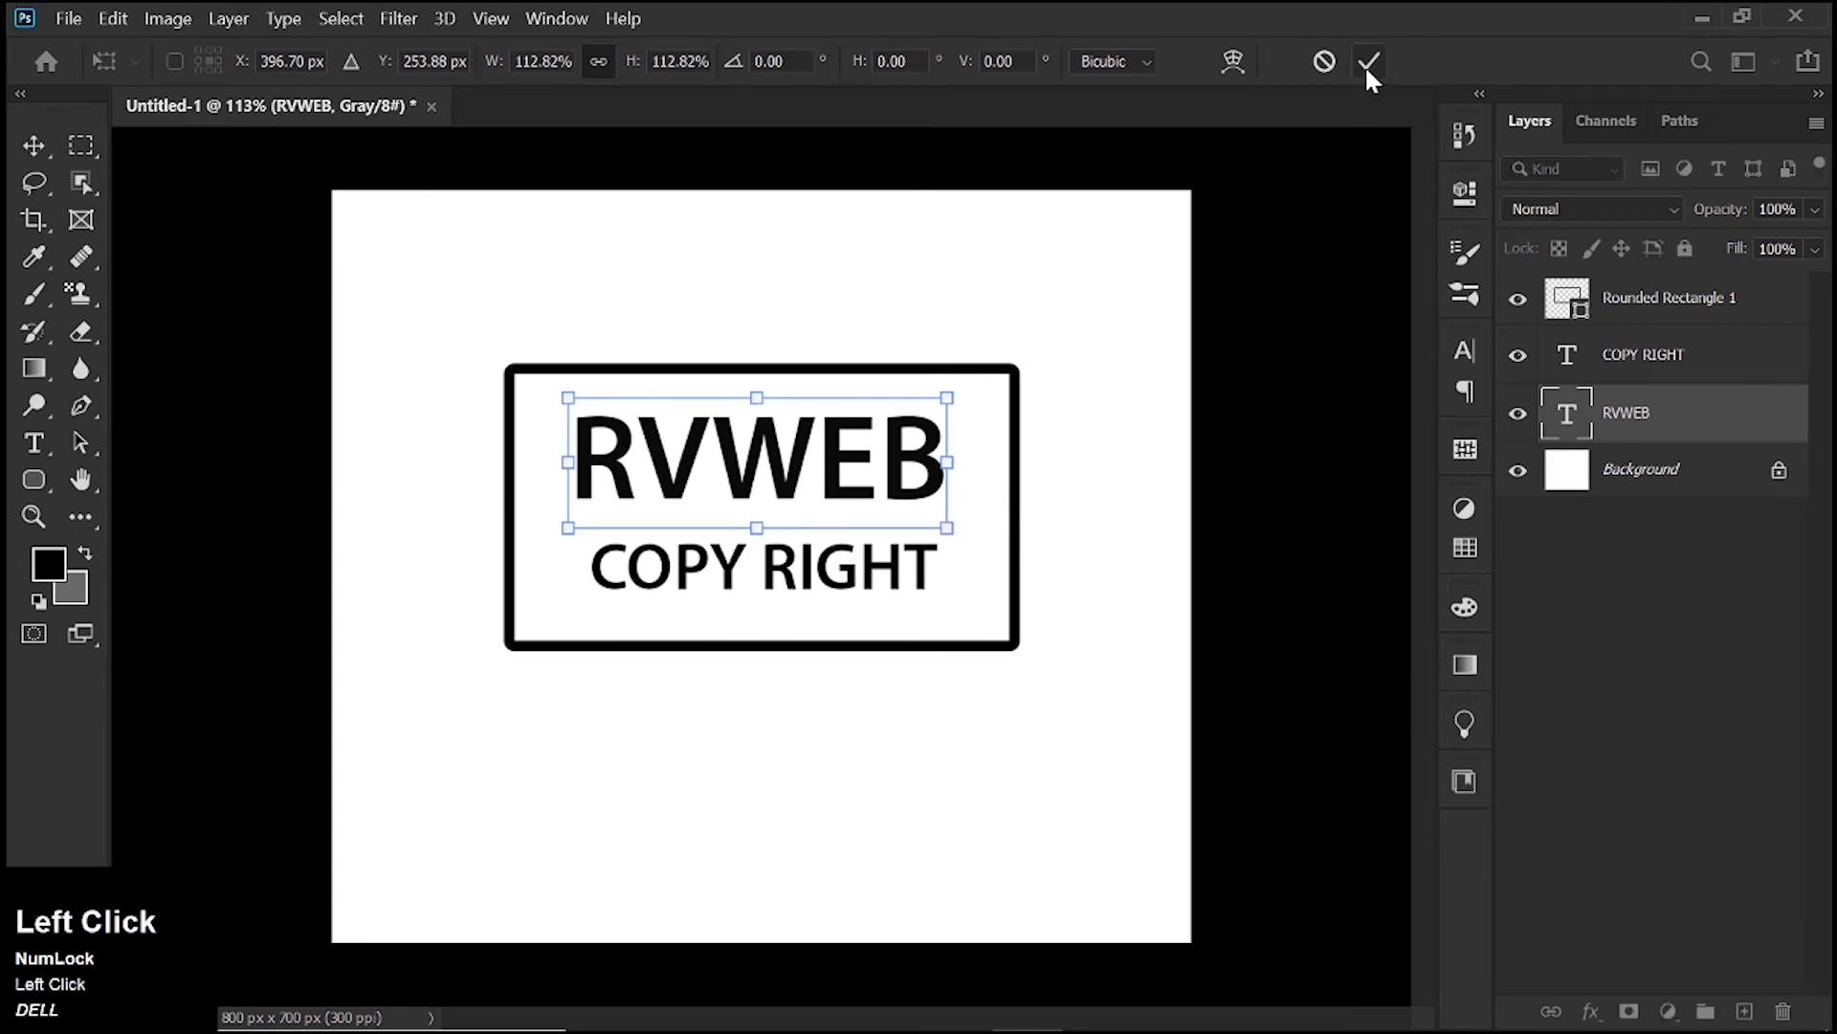
Scale the COPY RIGHT text up about its centre to about 107% so it roughly matches the RVWEB line's width
{"action": "left_click", "coordinate": [657, 578]}
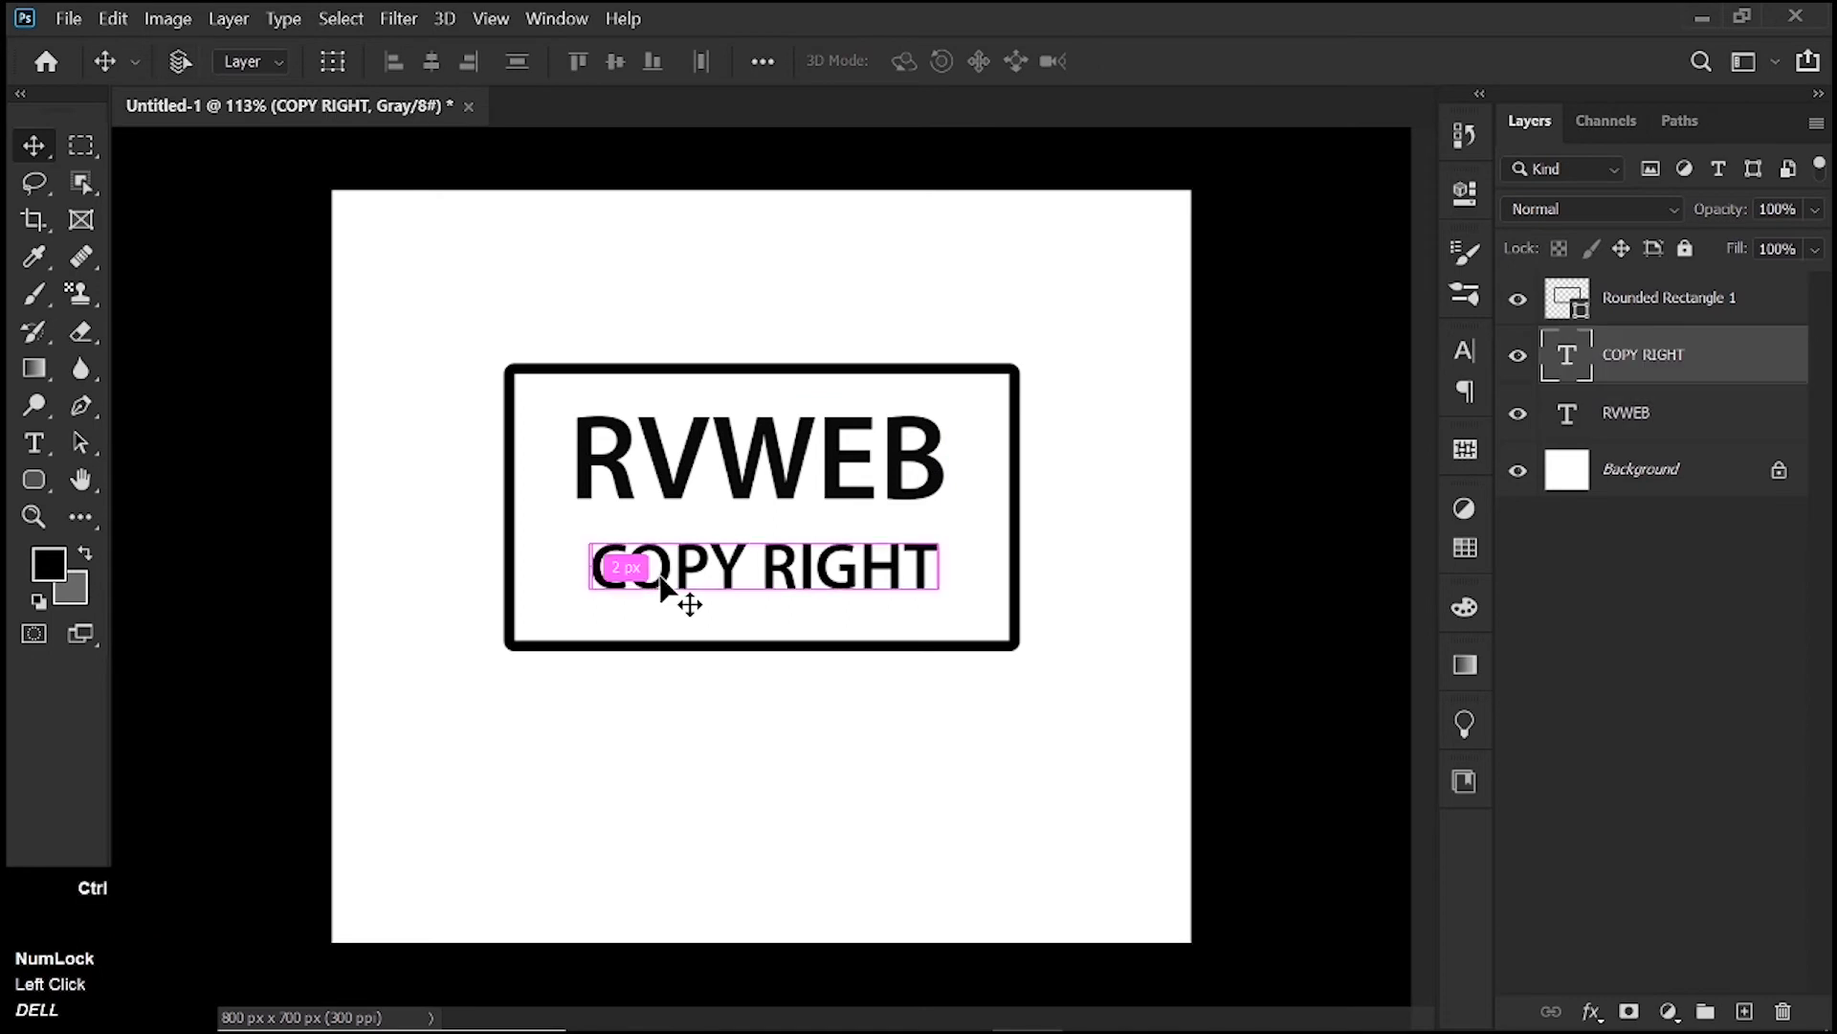
{"action": "key", "text": "ctrl+t"}
{"action": "left_click_drag", "start_coordinate": [940, 603], "coordinate": [948, 606]}
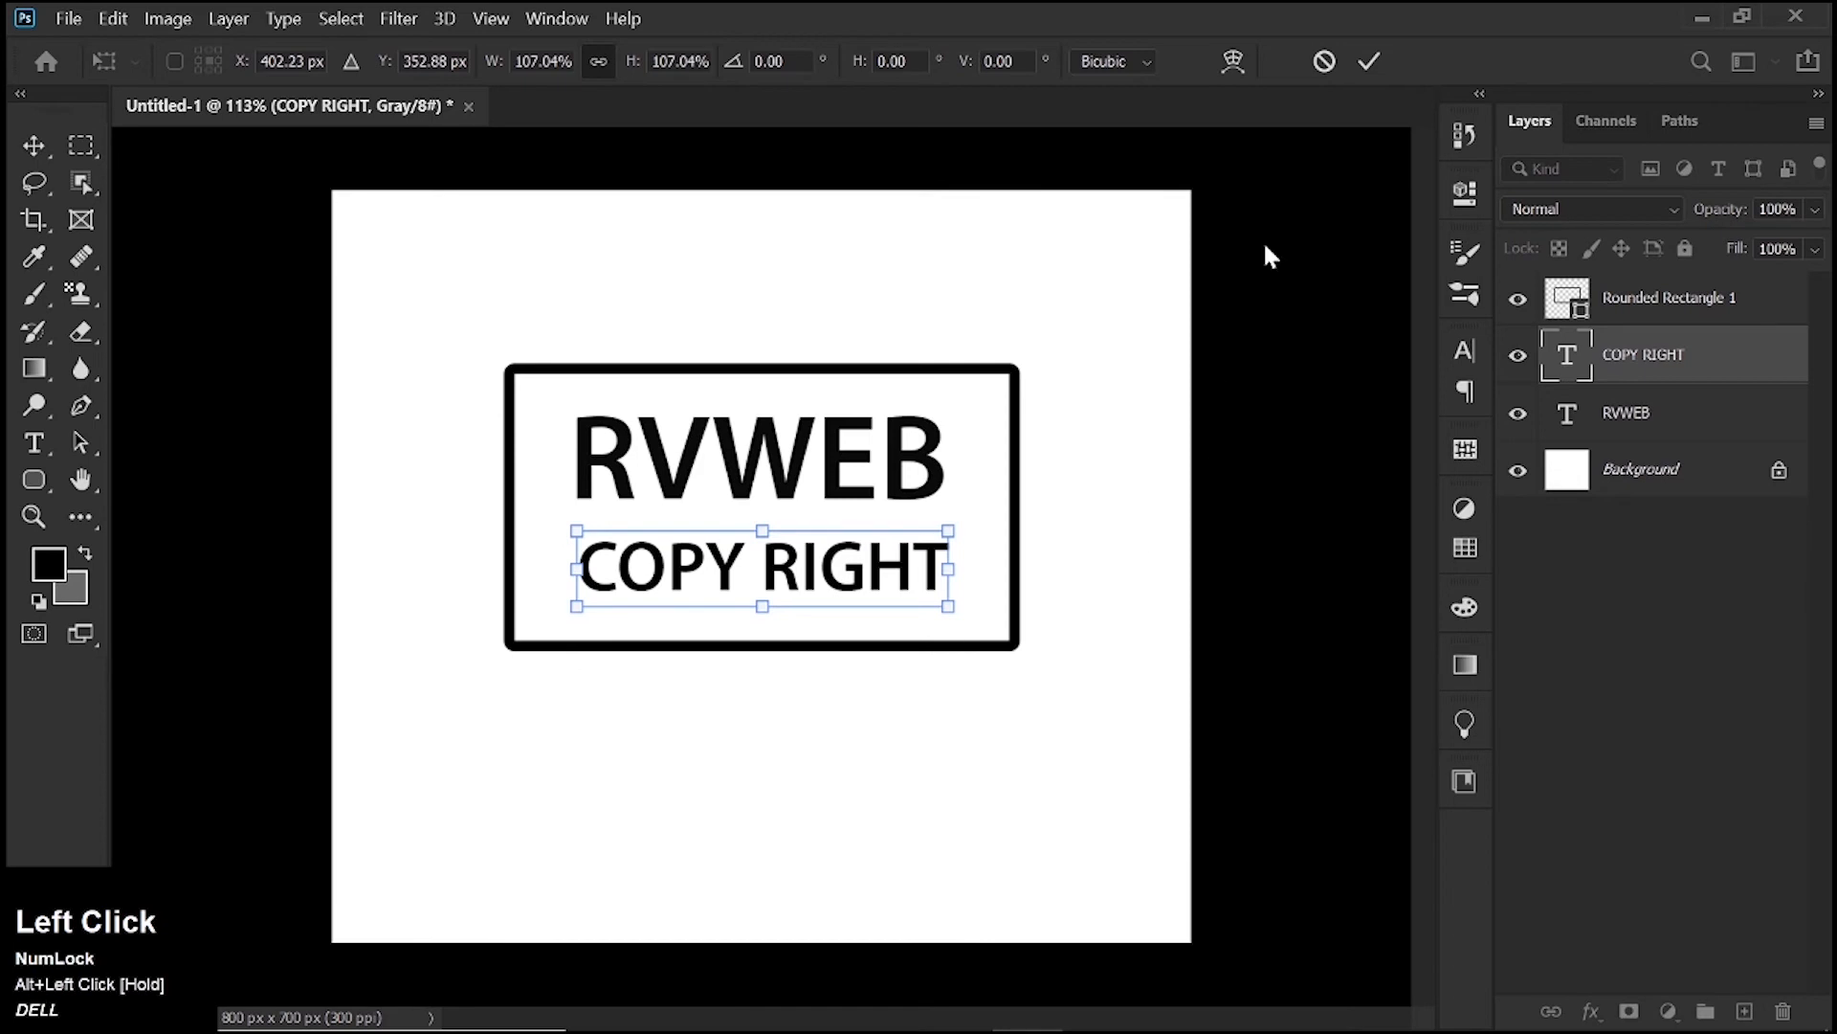
{"action": "left_click", "coordinate": [1368, 62]}
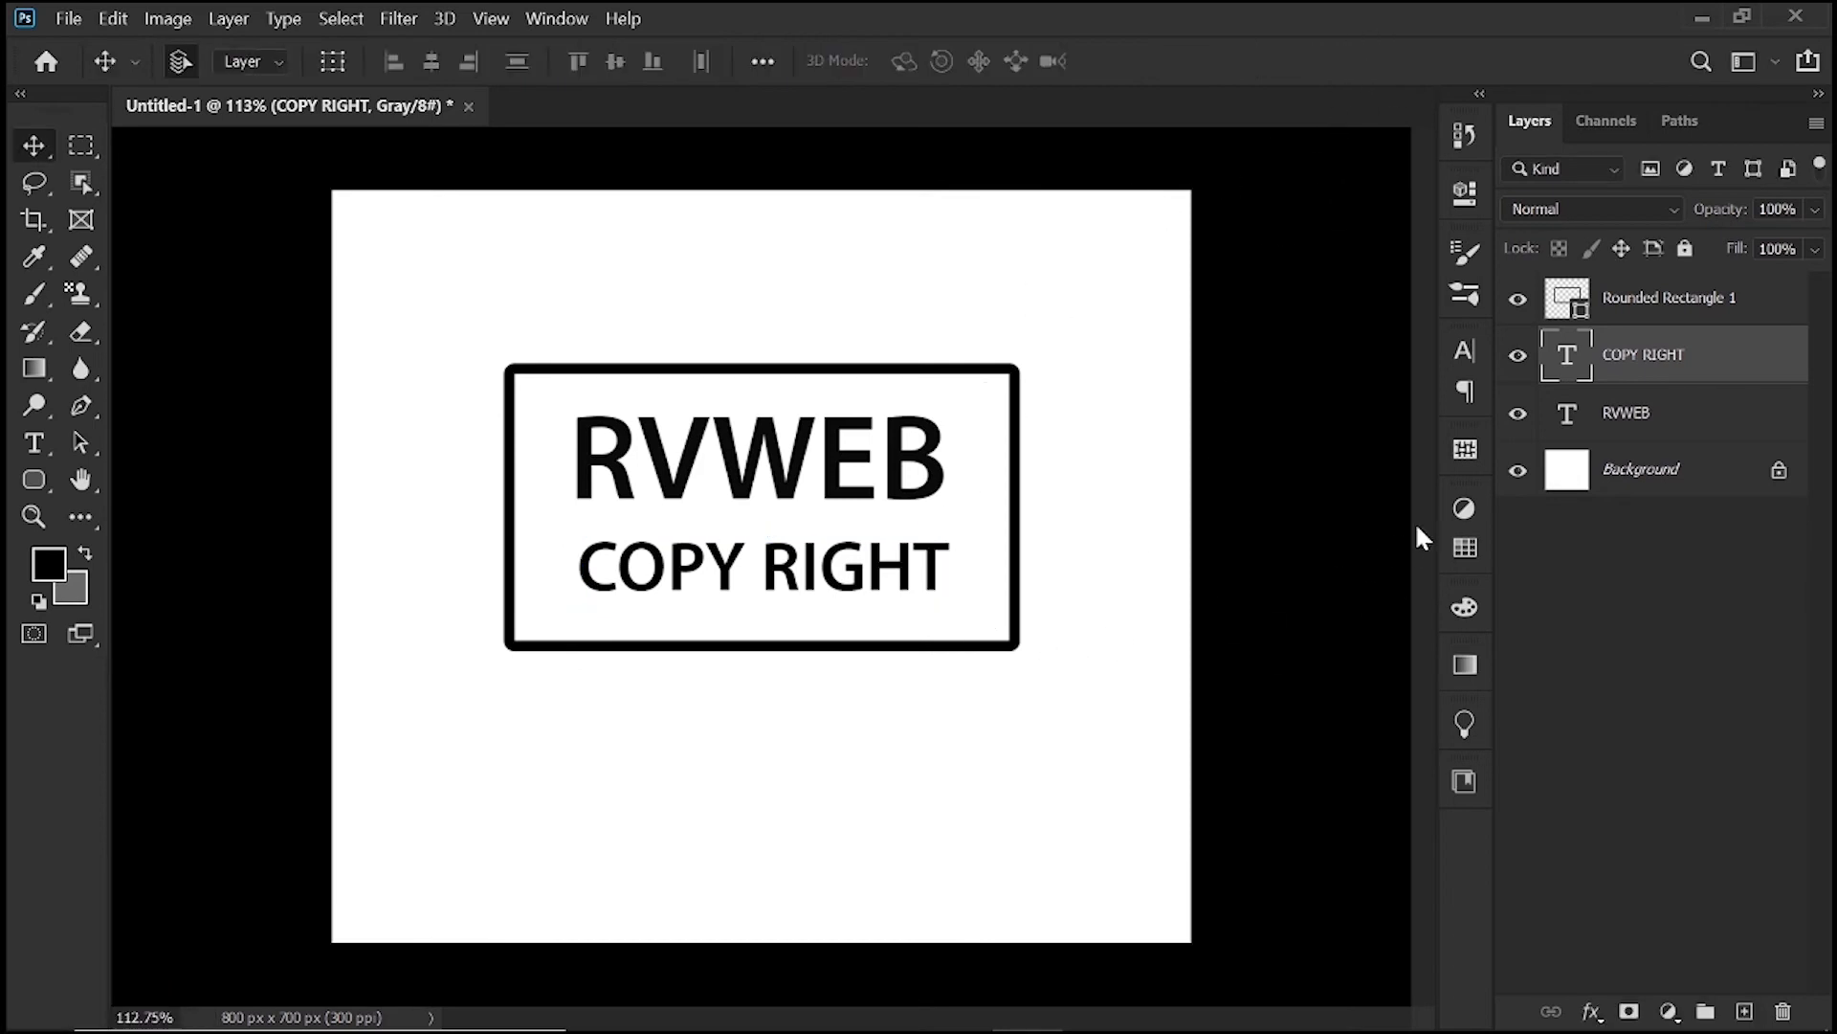
Merge the RVWEB, COPY RIGHT and Rounded Rectangle 1 layers with the Background into a single layer
{"action": "left_click", "coordinate": [1645, 432]}
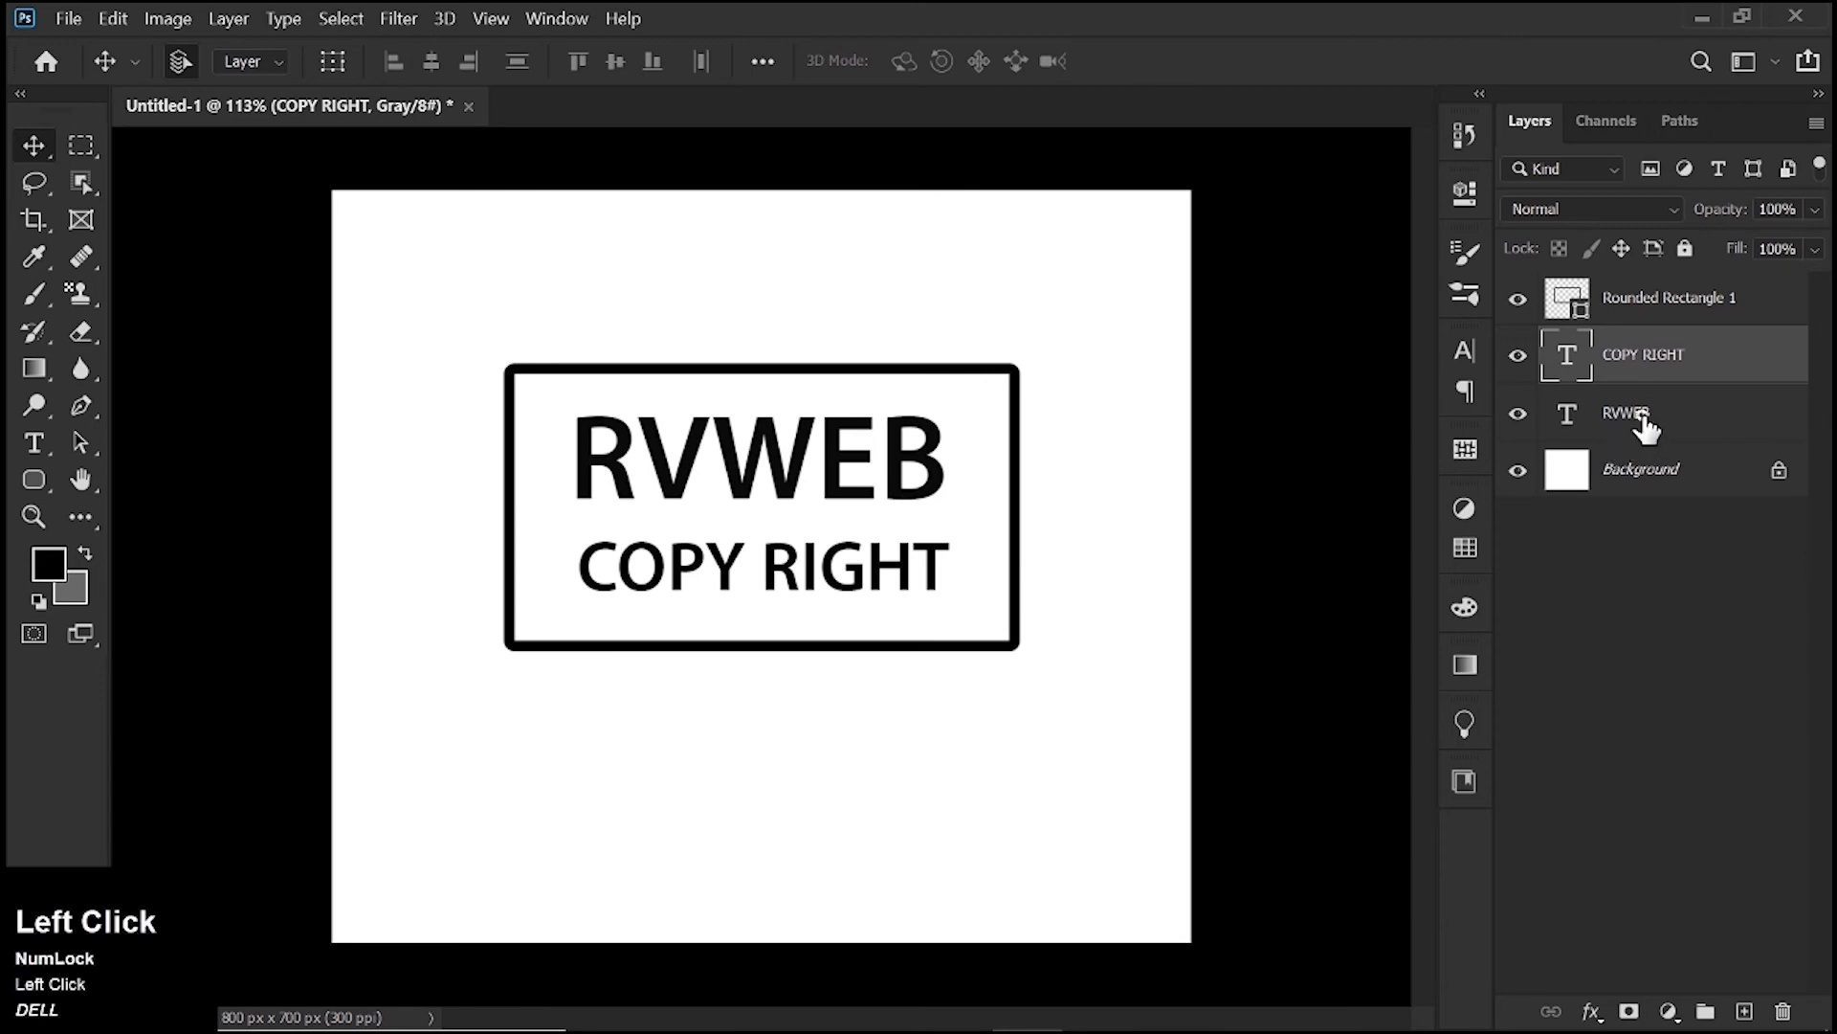
{"action": "left_click", "coordinate": [1656, 350], "text": "ctrl"}
{"action": "left_click", "coordinate": [1682, 304], "text": "ctrl"}
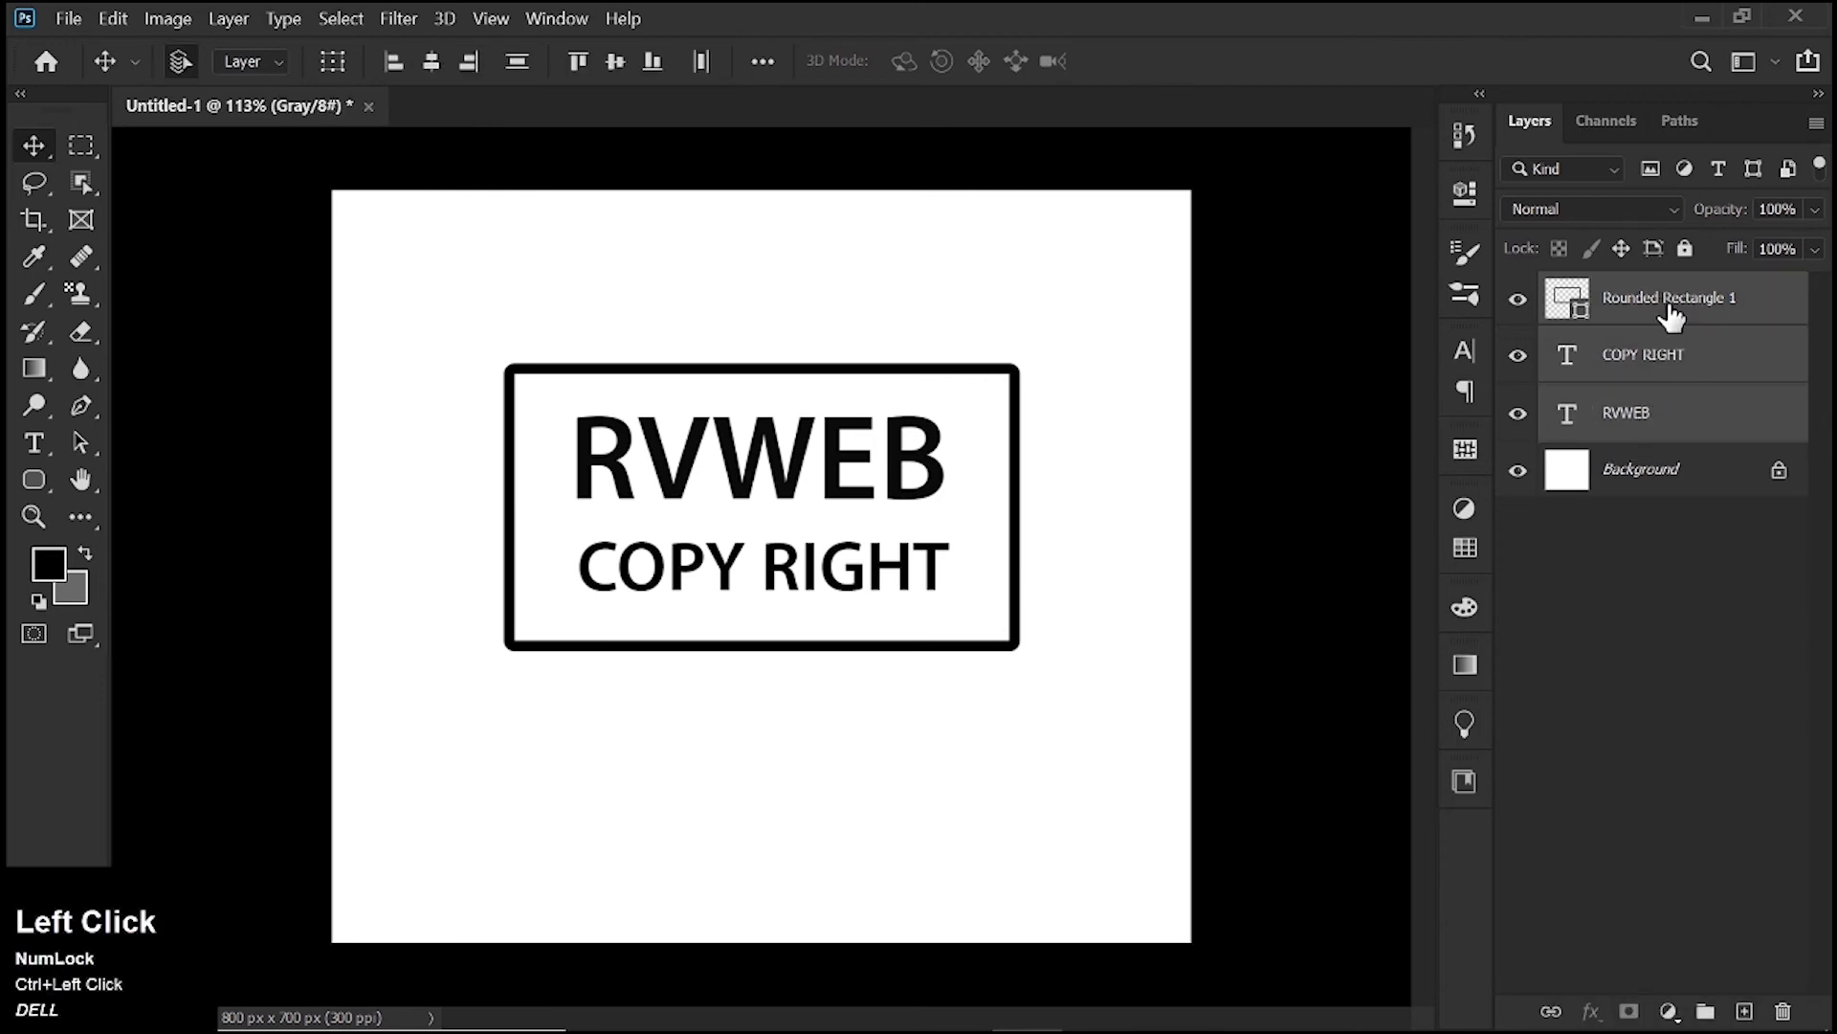
{"action": "key", "text": "ctrl+shift+e"}
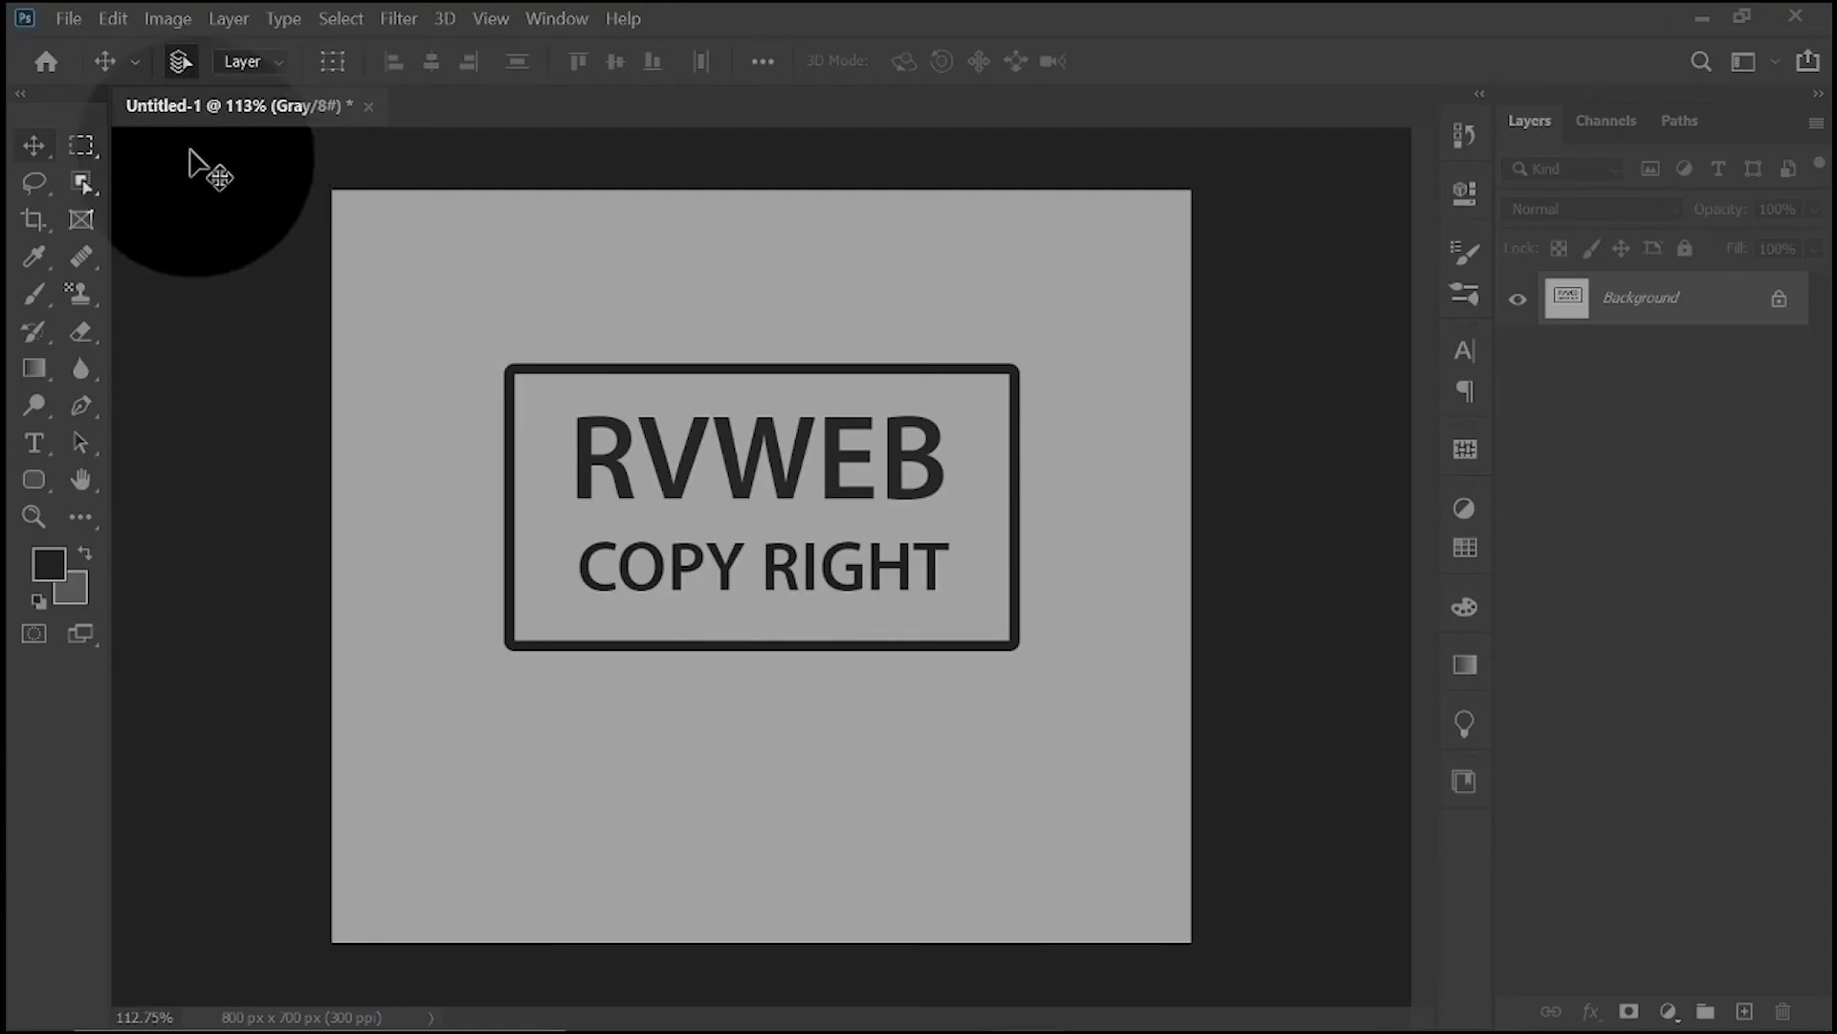
Define the framed RVWEB COPY RIGHT artwork as a brush preset named rvweb
{"action": "left_click", "coordinate": [107, 15]}
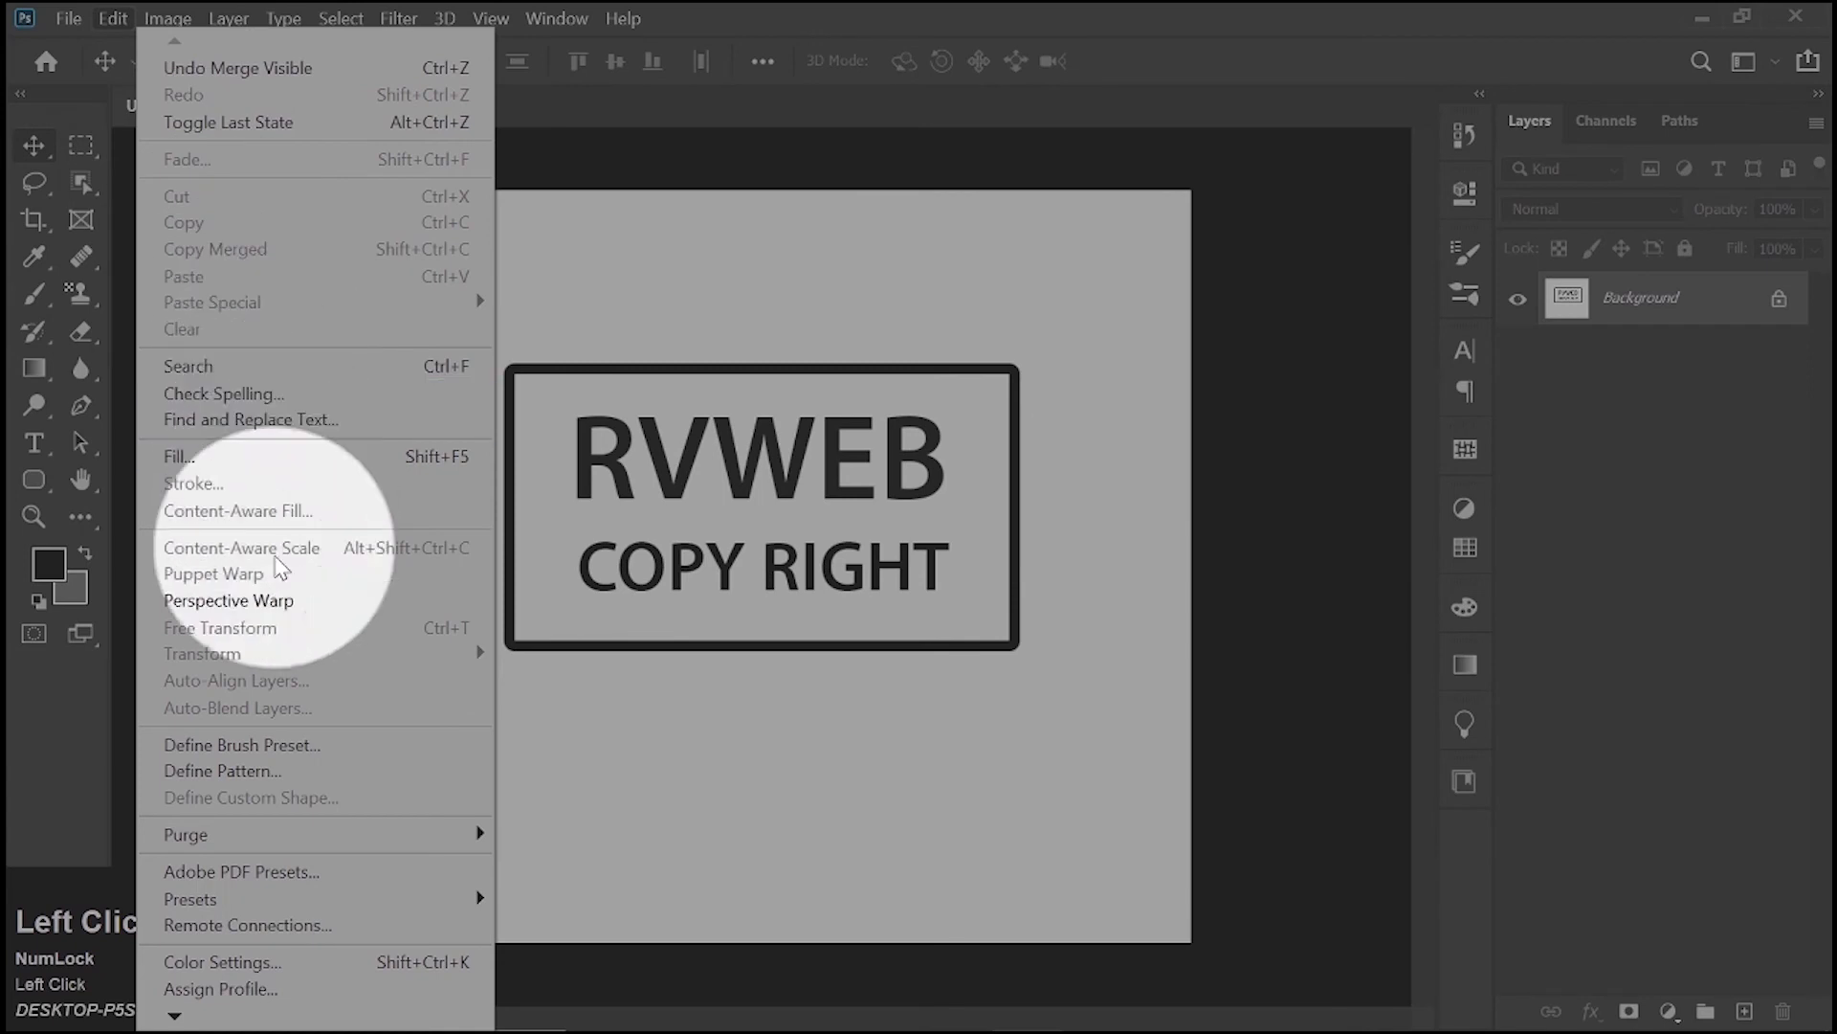
{"action": "left_click", "coordinate": [364, 746]}
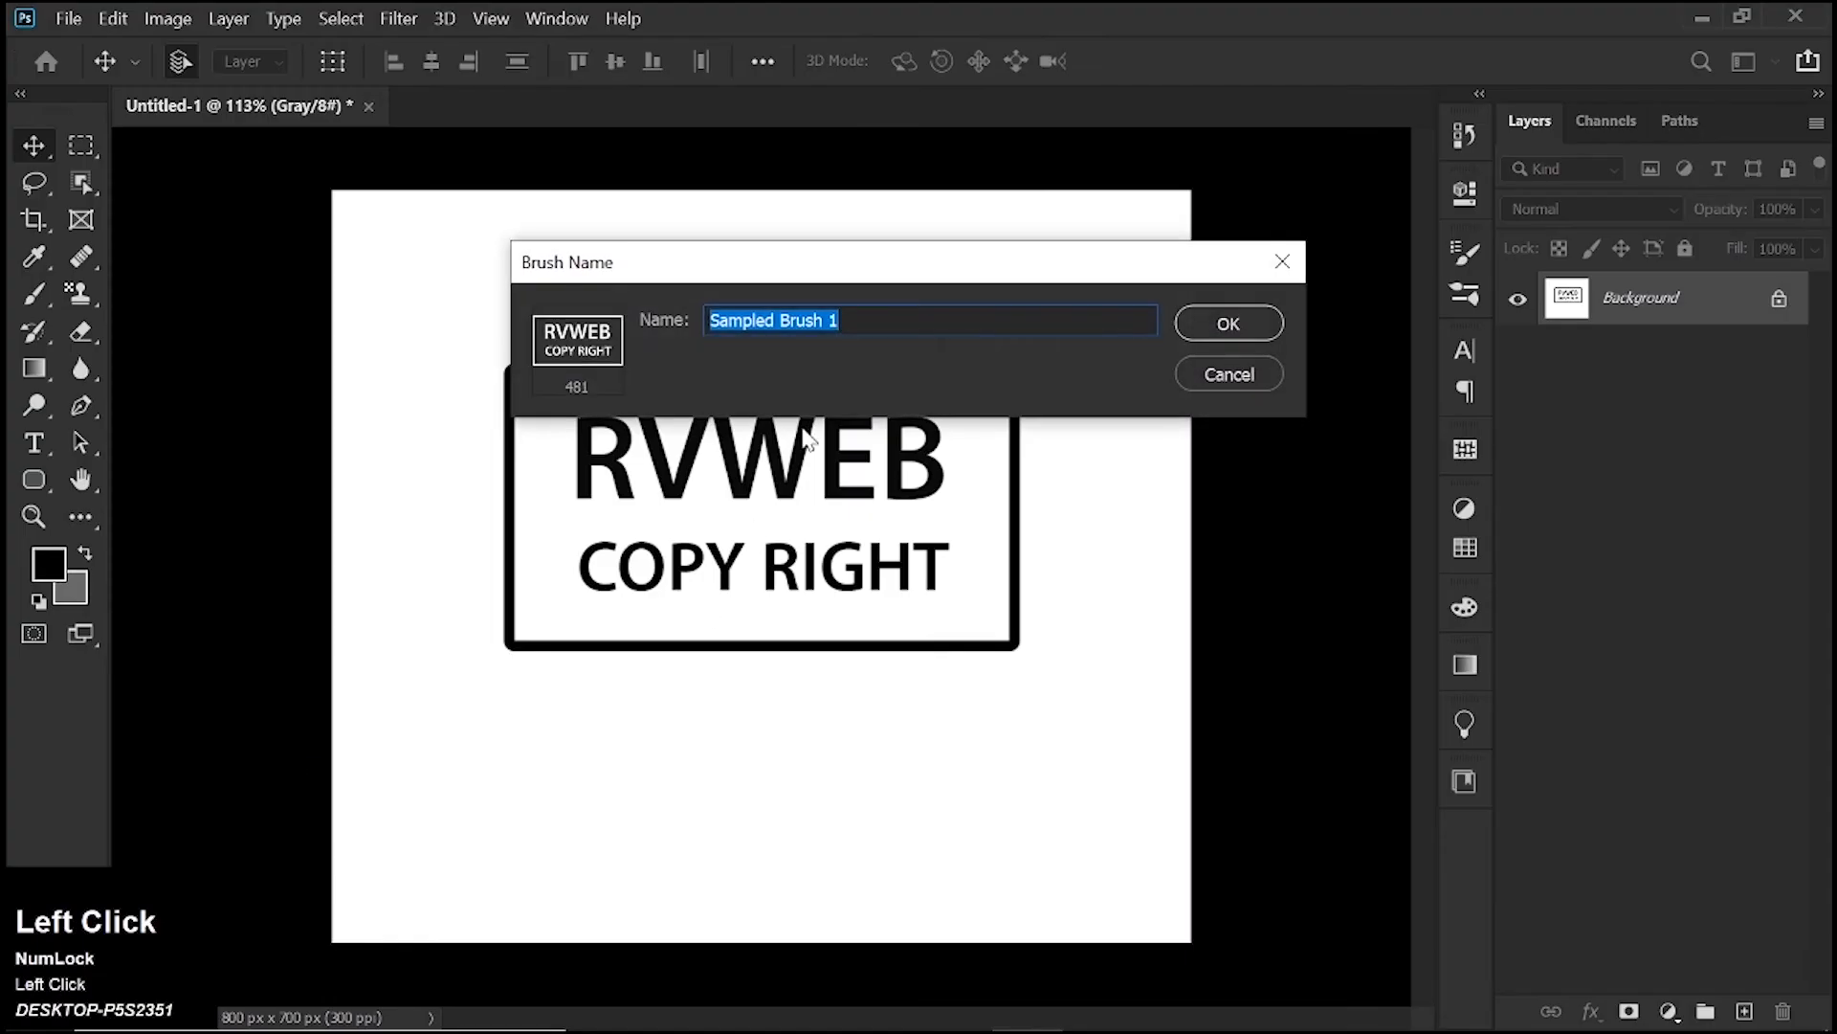
{"action": "type", "text": "rvw"}
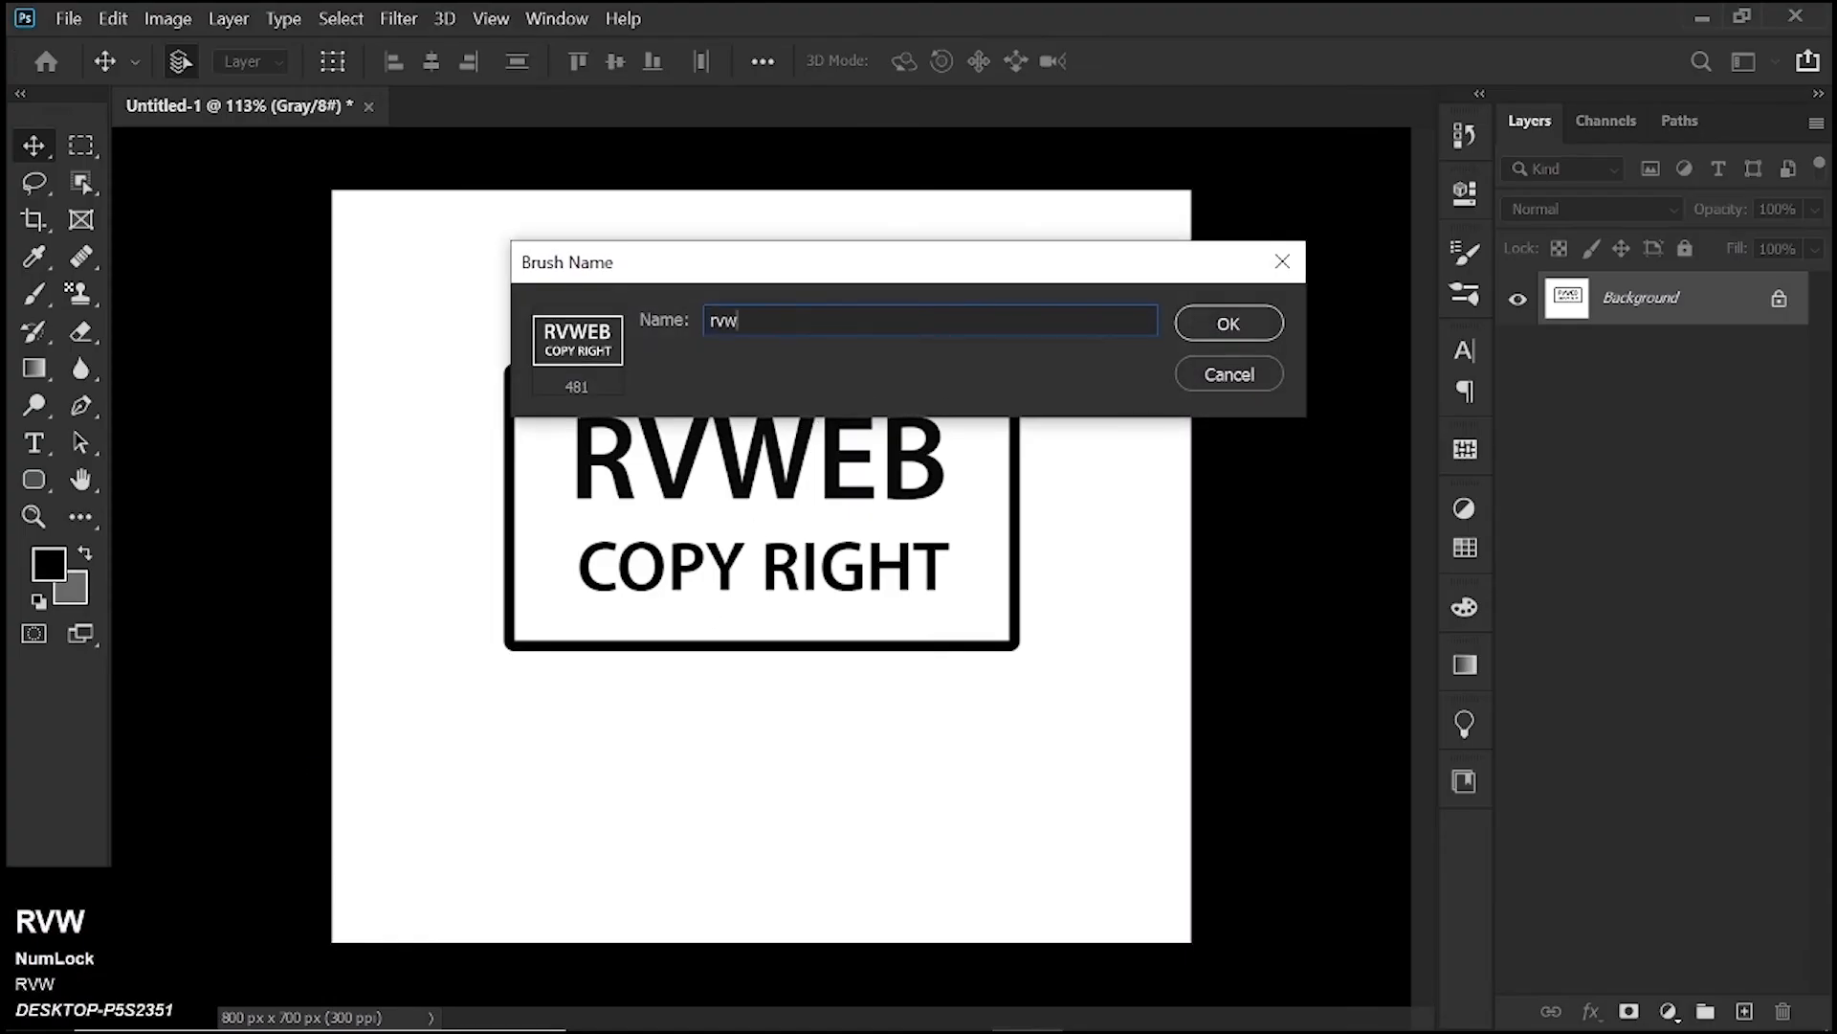
{"action": "left_click", "coordinate": [1230, 326]}
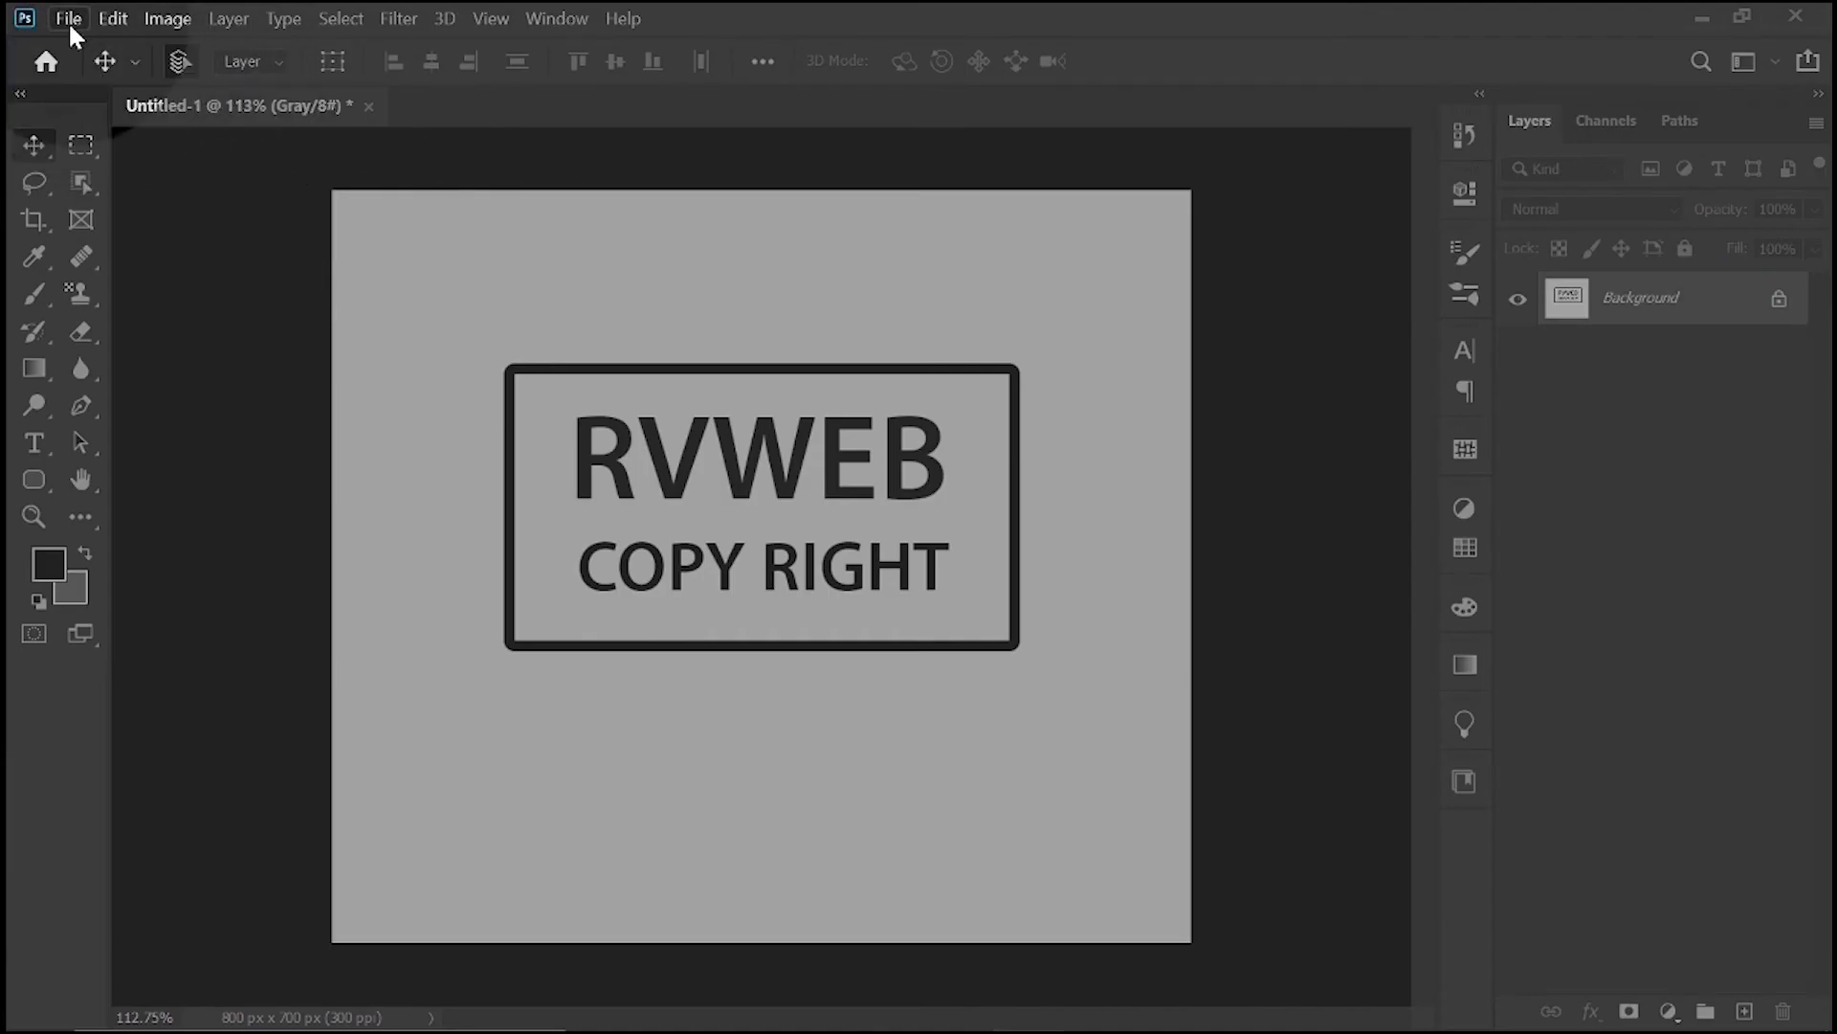
Open the photo background-balance-beach-boulder-289586.jpg from the Downloads folder
{"action": "left_click", "coordinate": [69, 19]}
{"action": "left_click", "coordinate": [76, 70]}
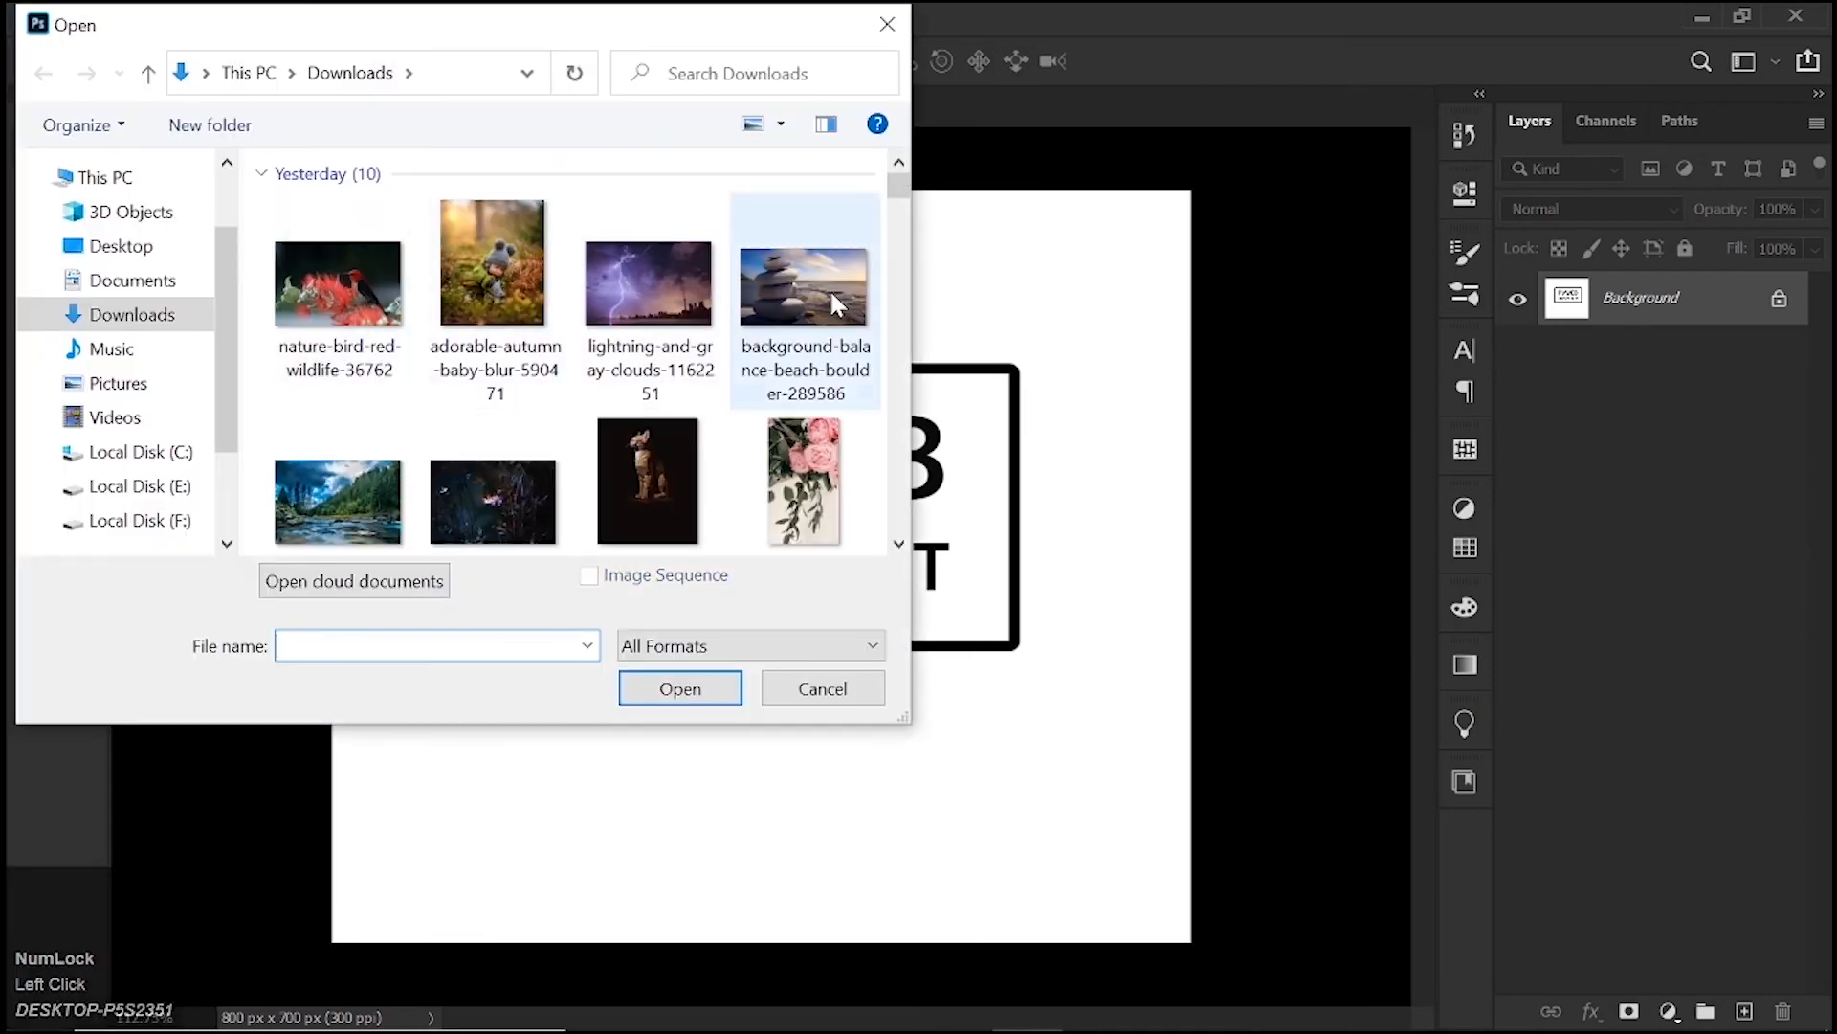
{"action": "left_click", "coordinate": [839, 304]}
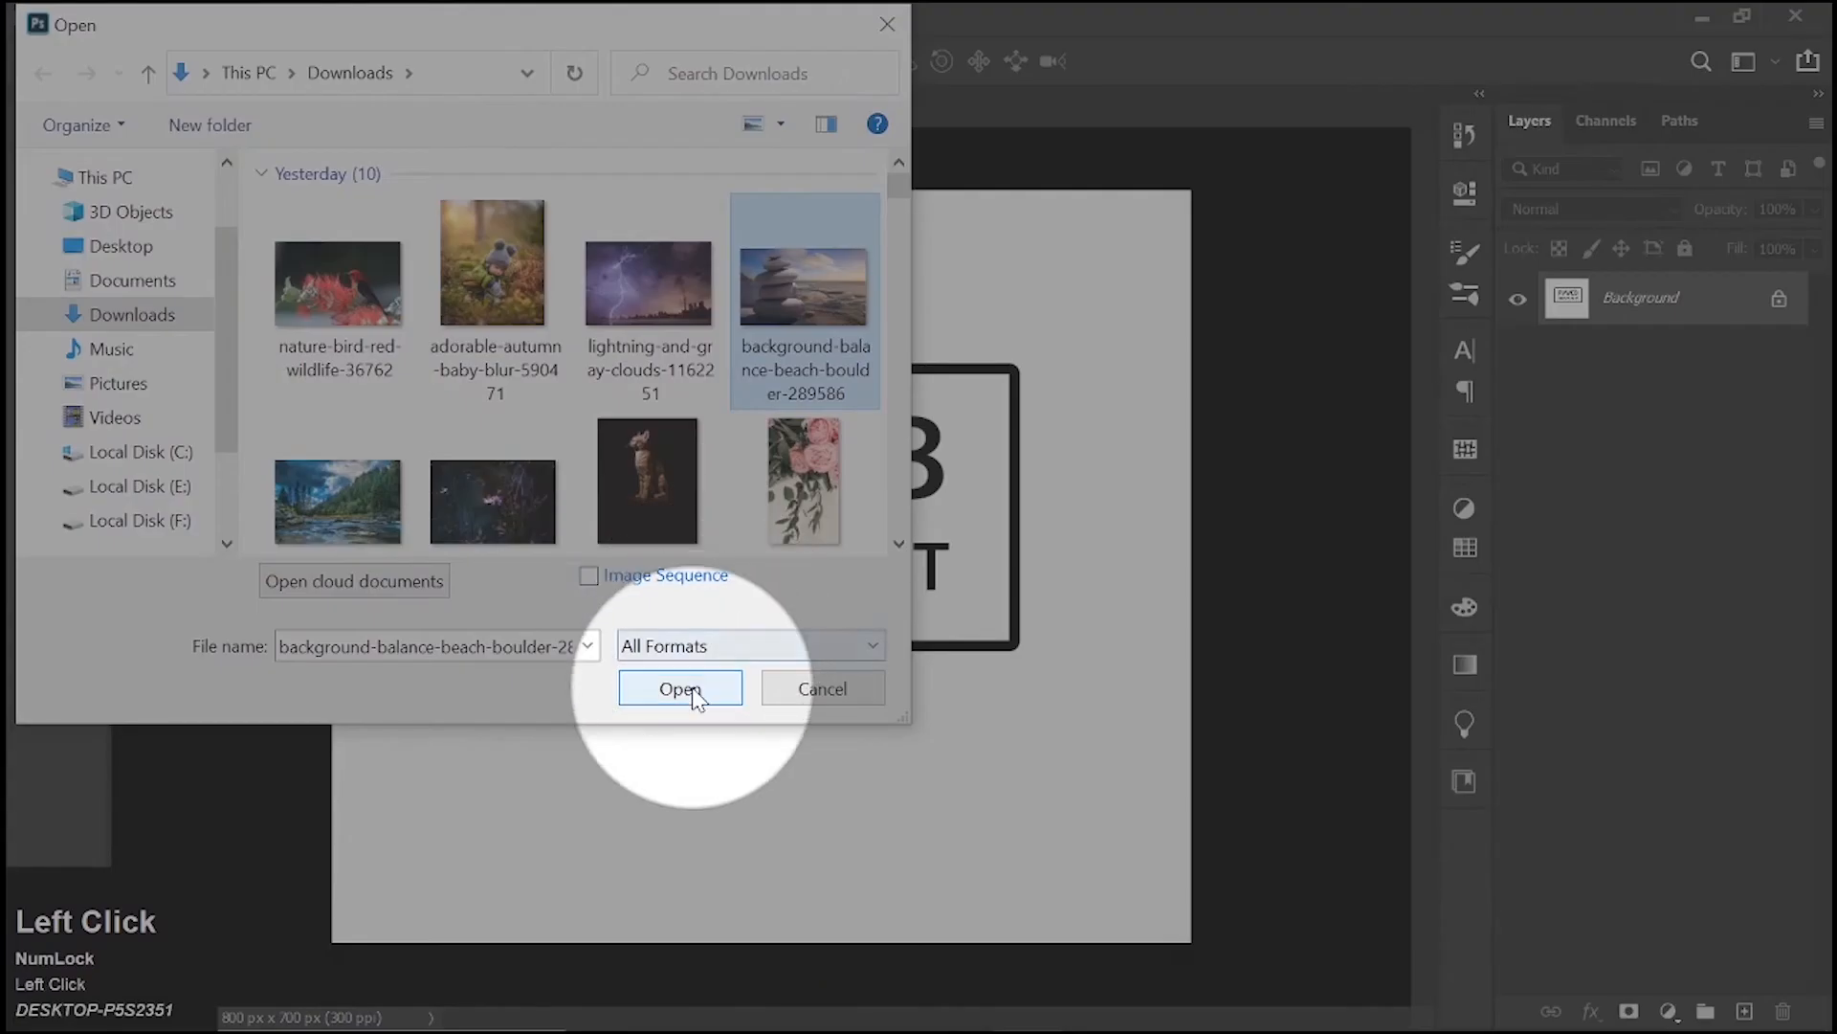
{"action": "left_click", "coordinate": [684, 689]}
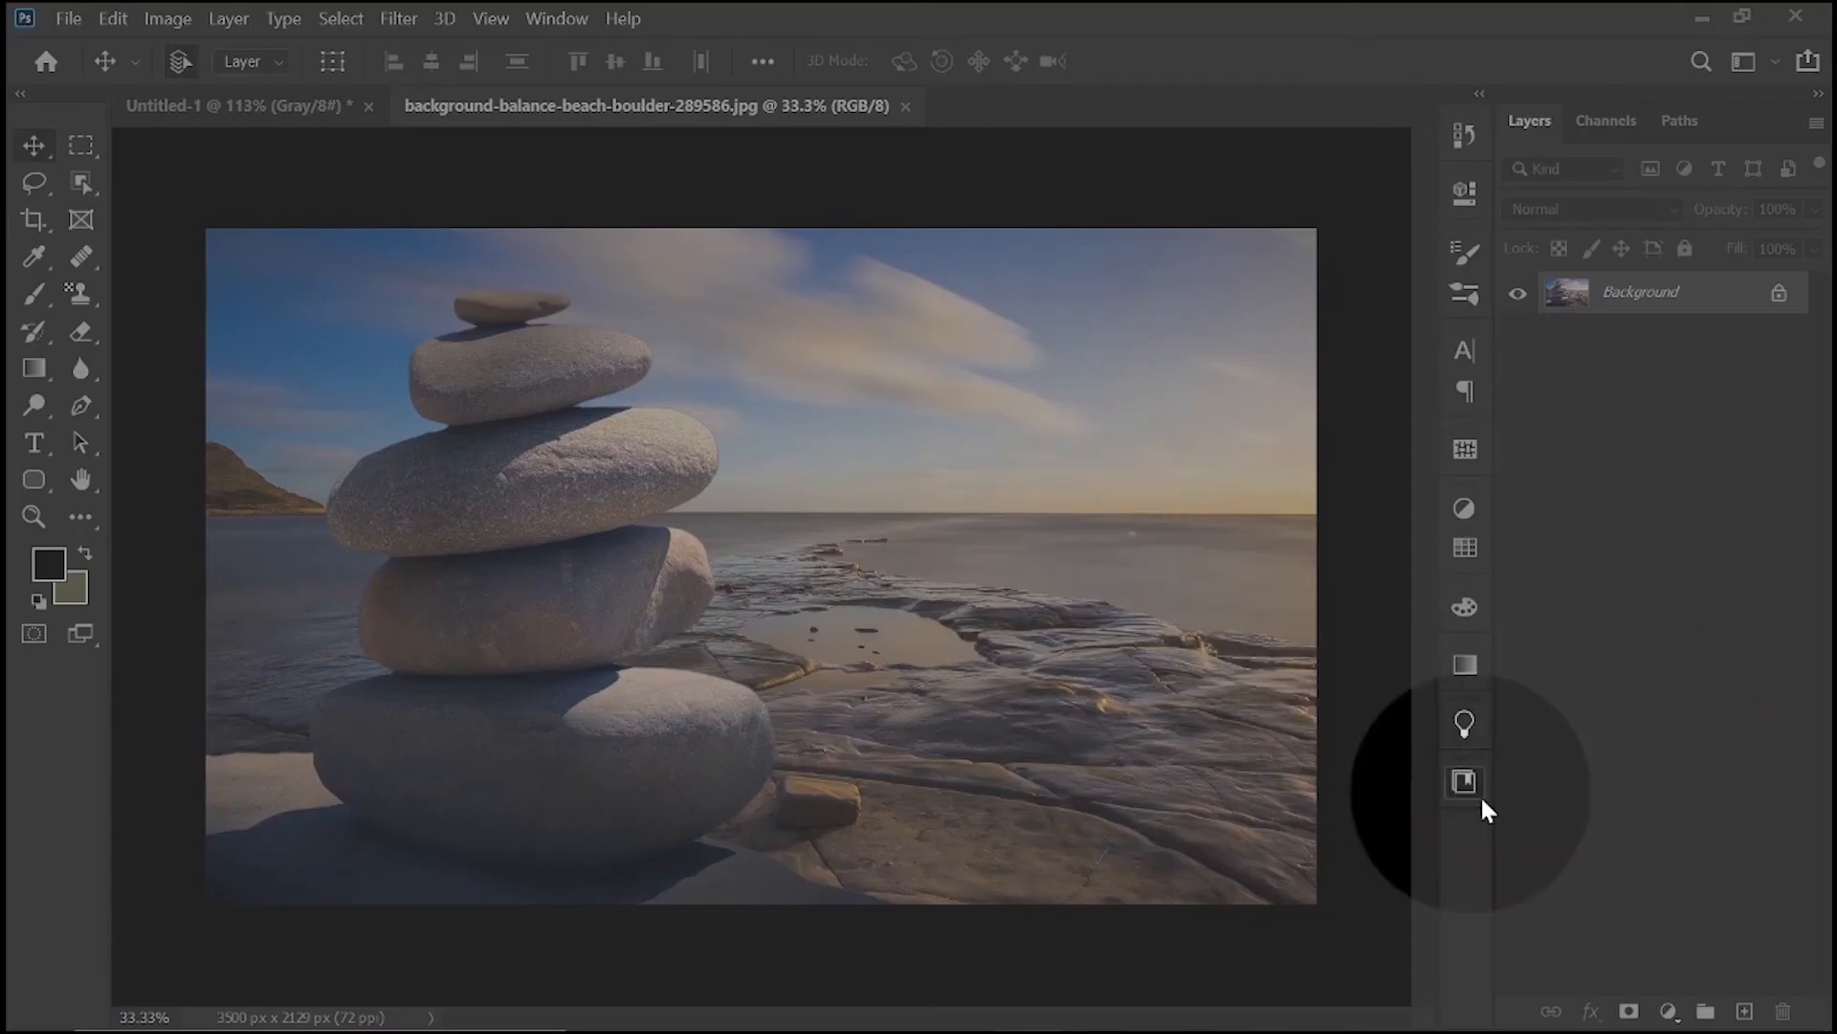
Add a new layer and stamp the 481 px rvweb brush once in black on the sky beside the stacked stones
{"action": "left_click", "coordinate": [1744, 1011]}
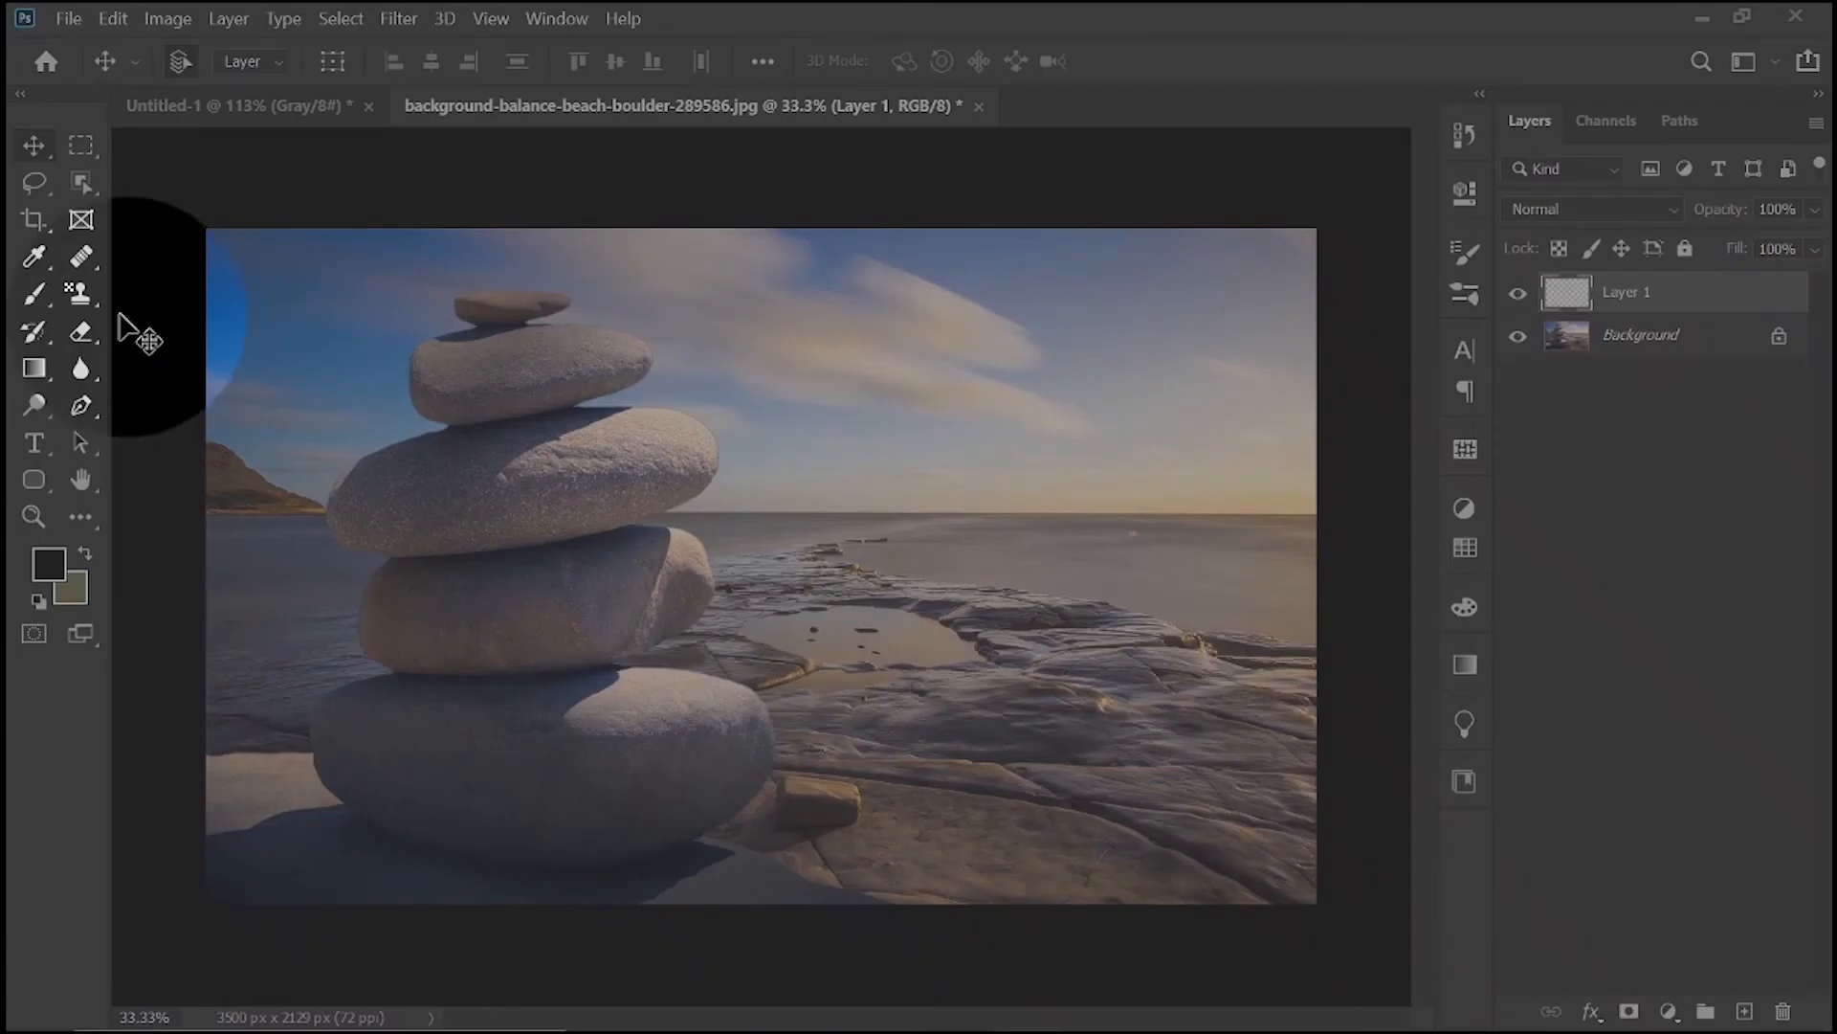
{"action": "left_click", "coordinate": [33, 290]}
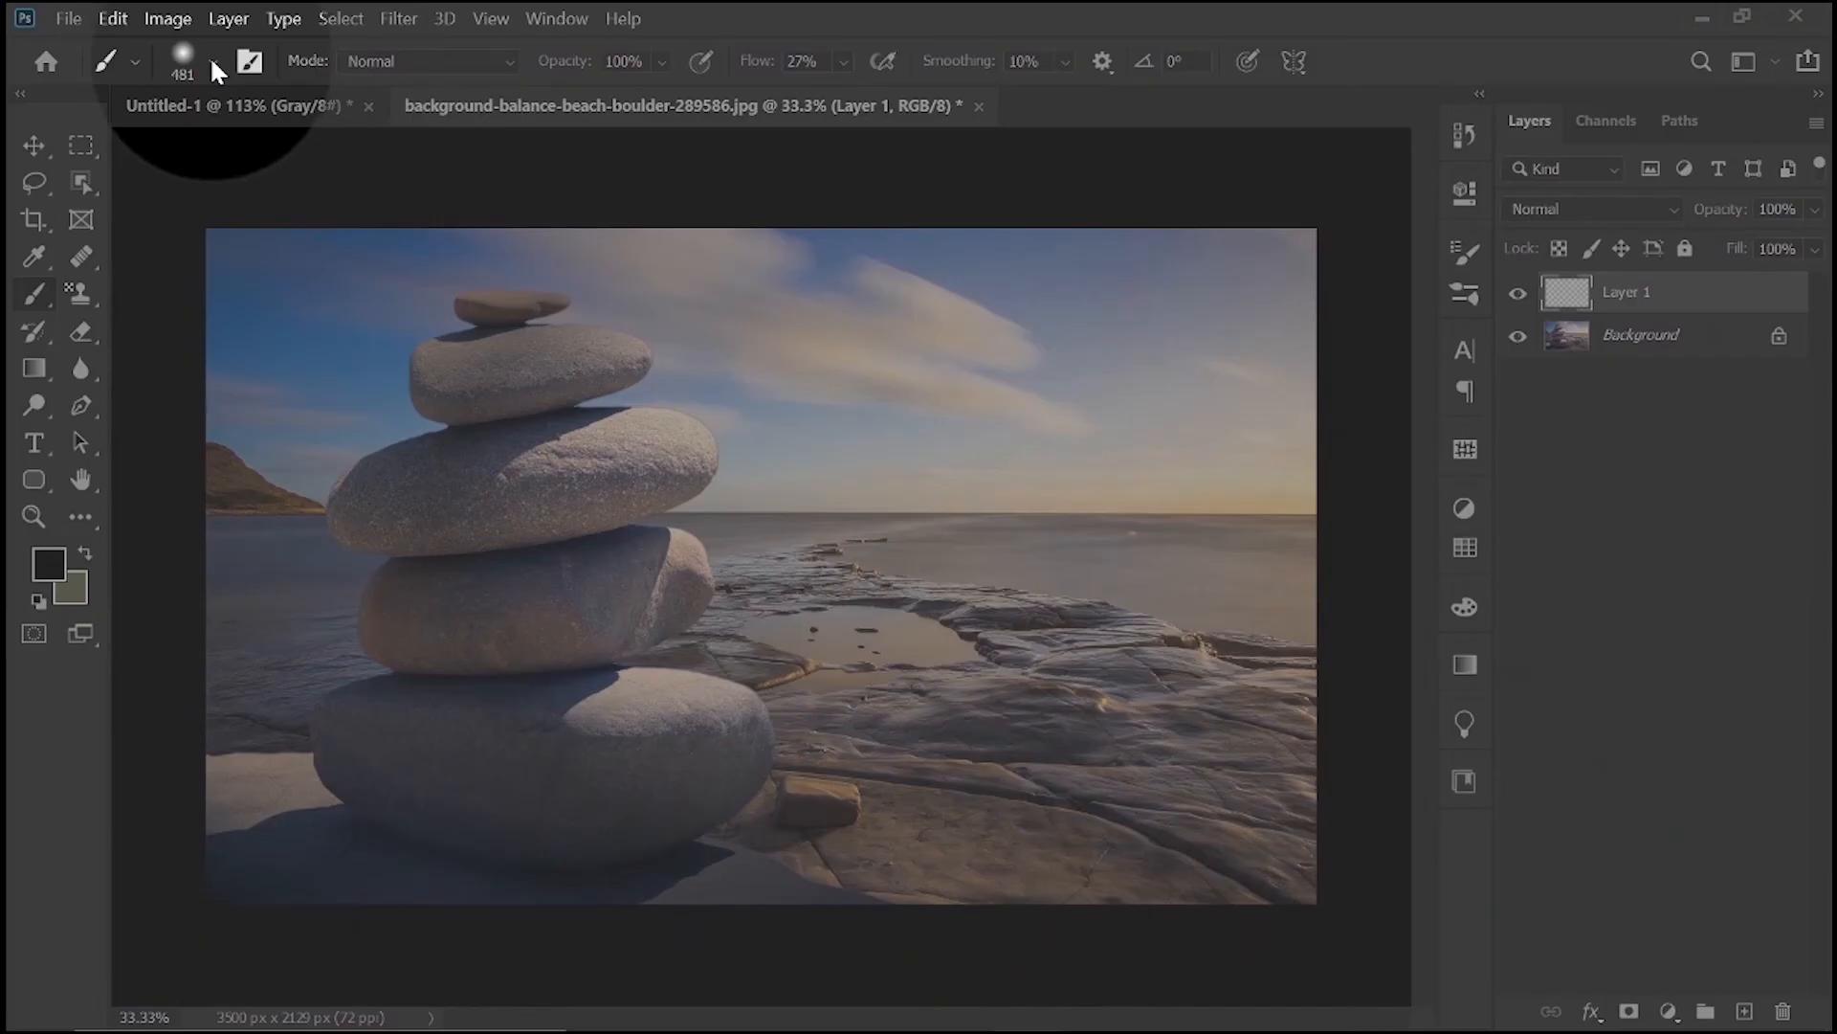
{"action": "left_click", "coordinate": [212, 61]}
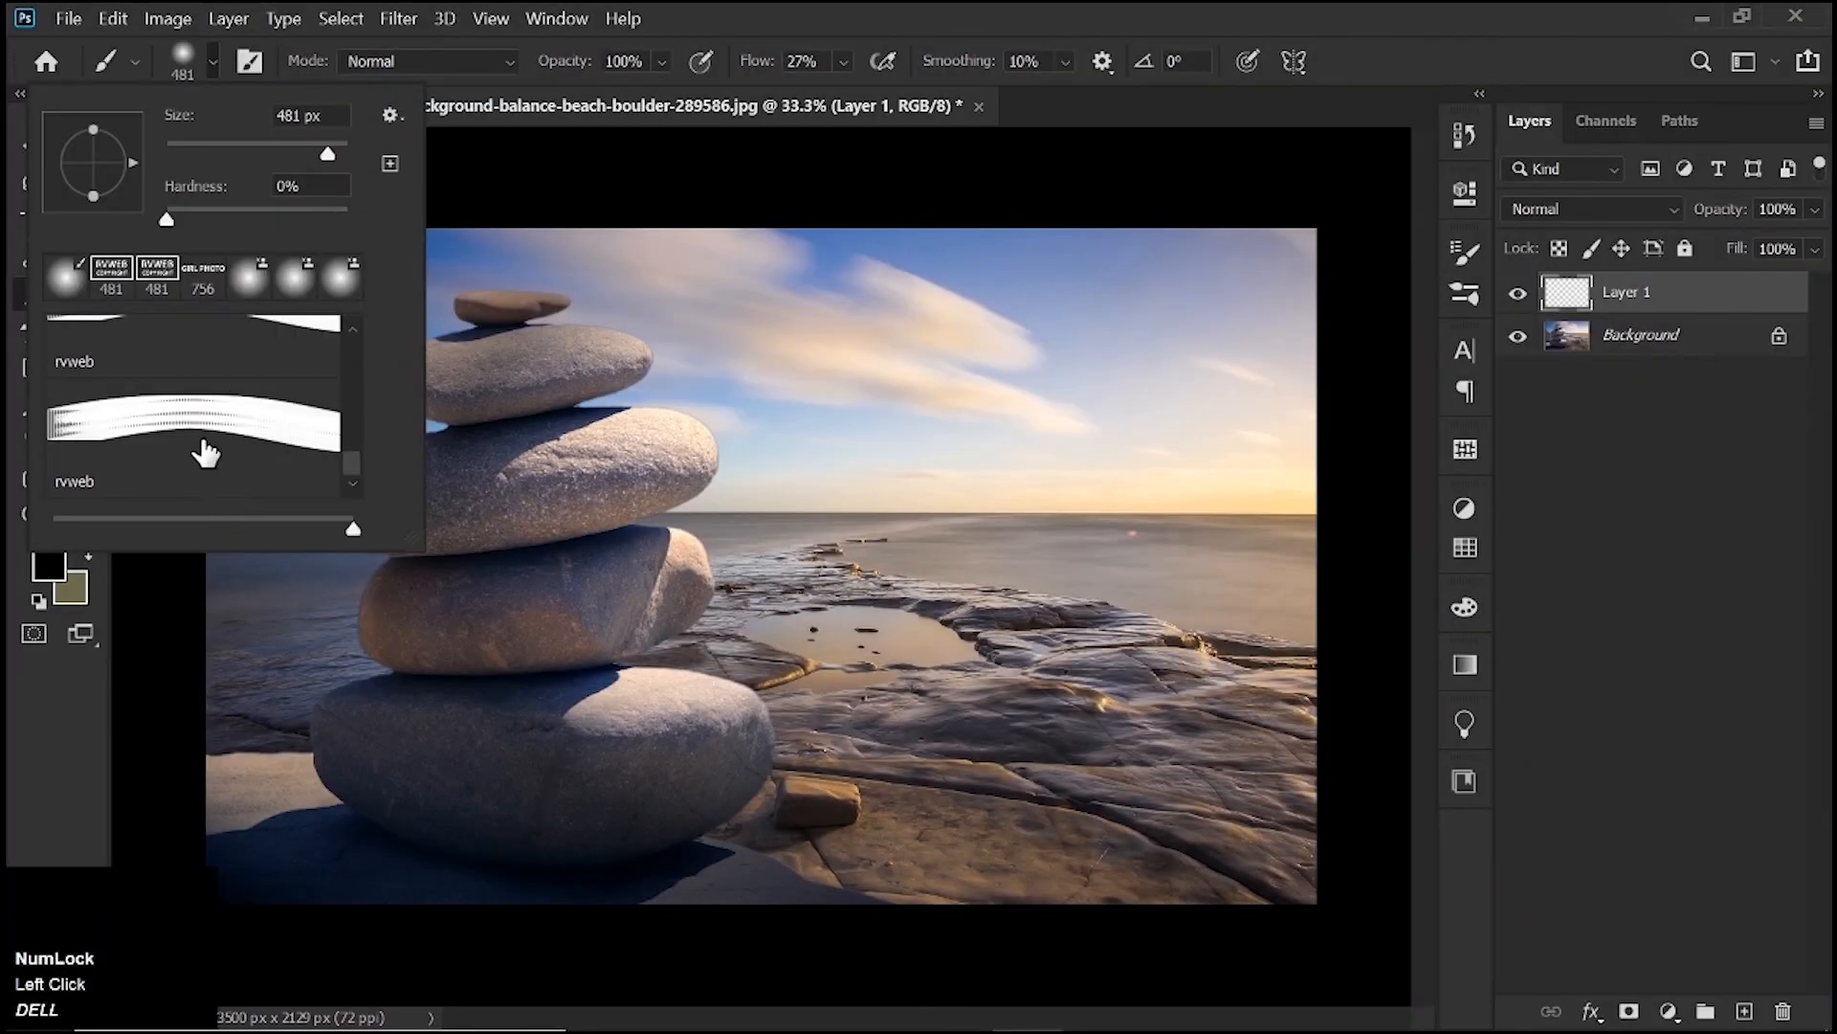
{"action": "left_click", "coordinate": [205, 458]}
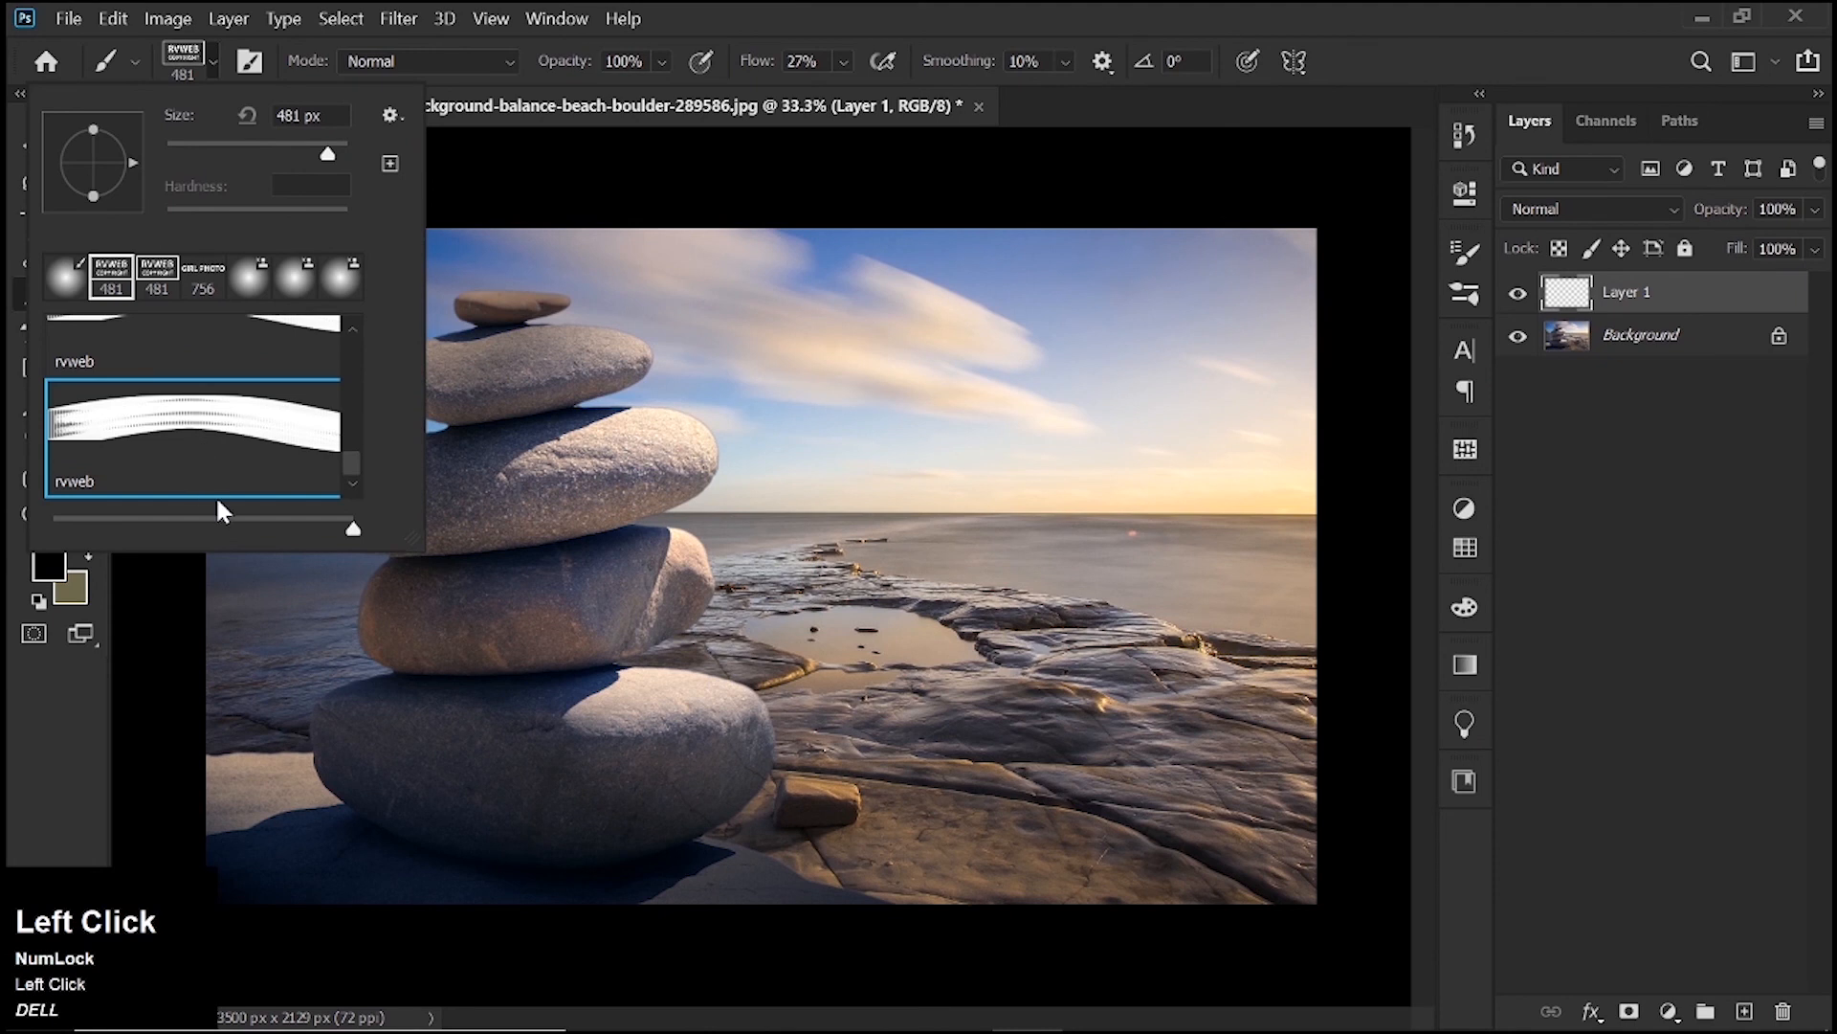
{"action": "left_click", "coordinate": [214, 67]}
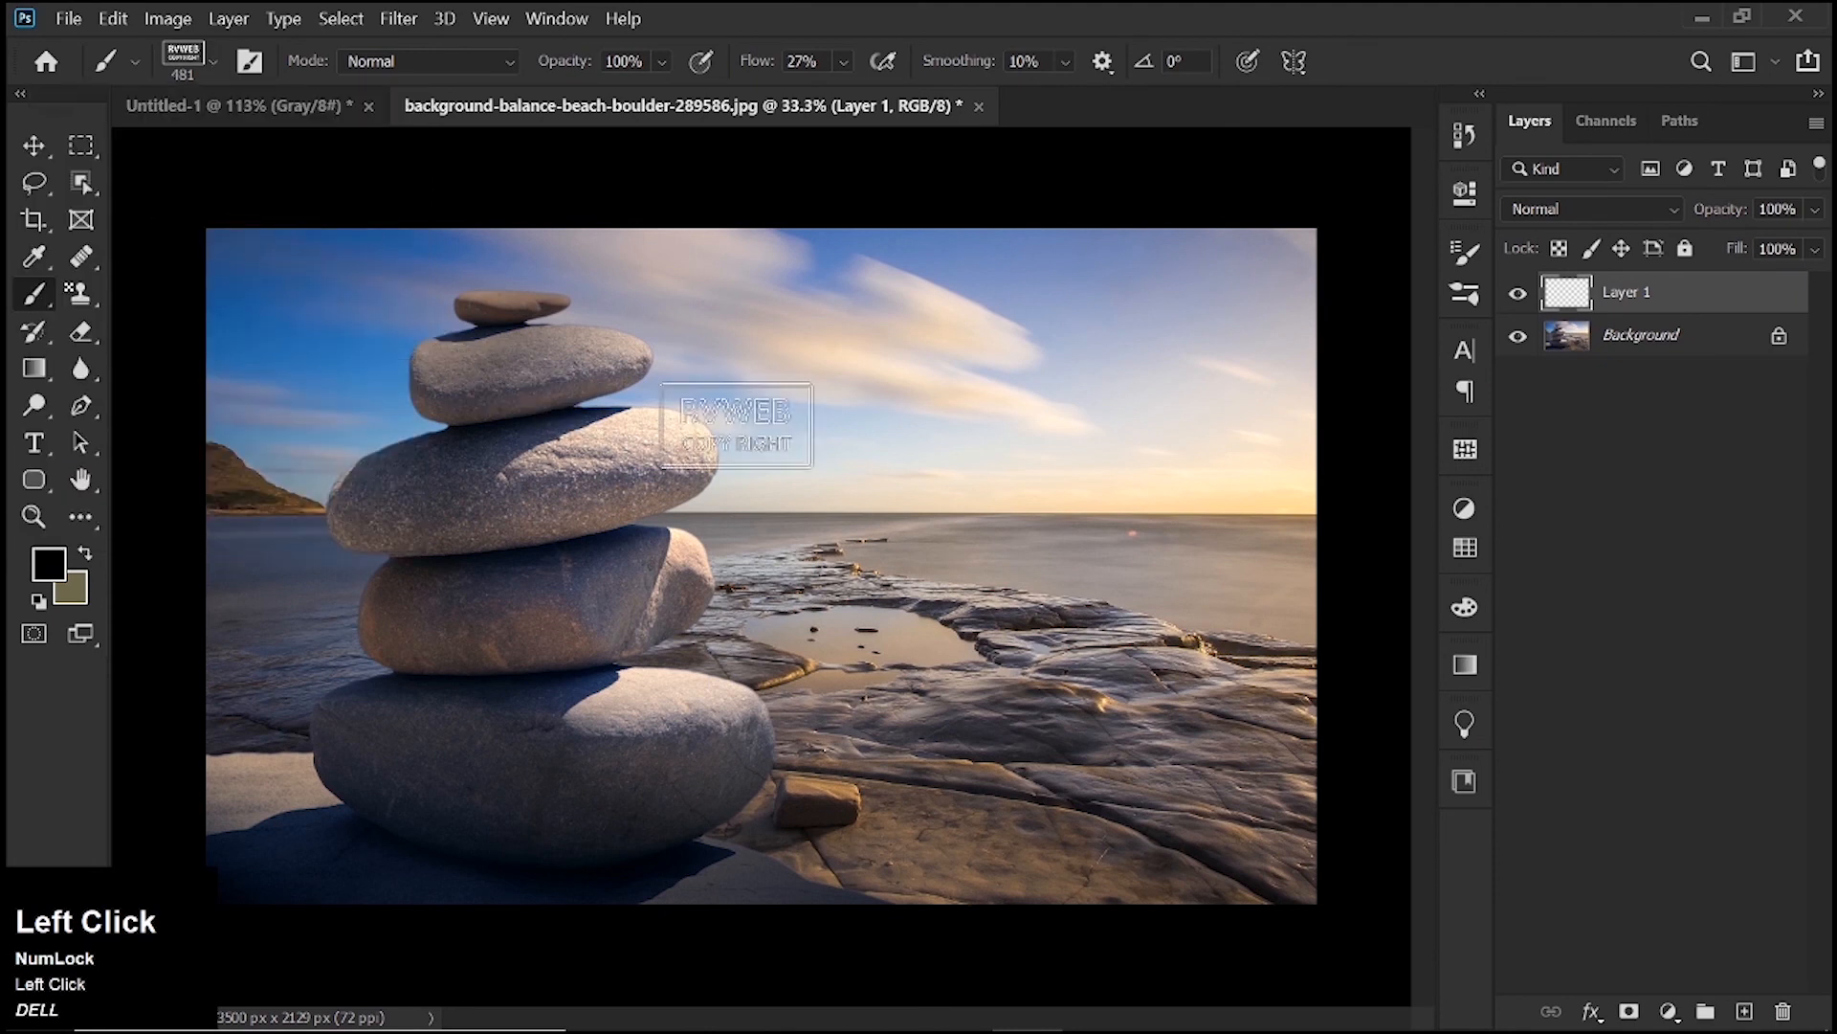
{"action": "left_click", "coordinate": [919, 457]}
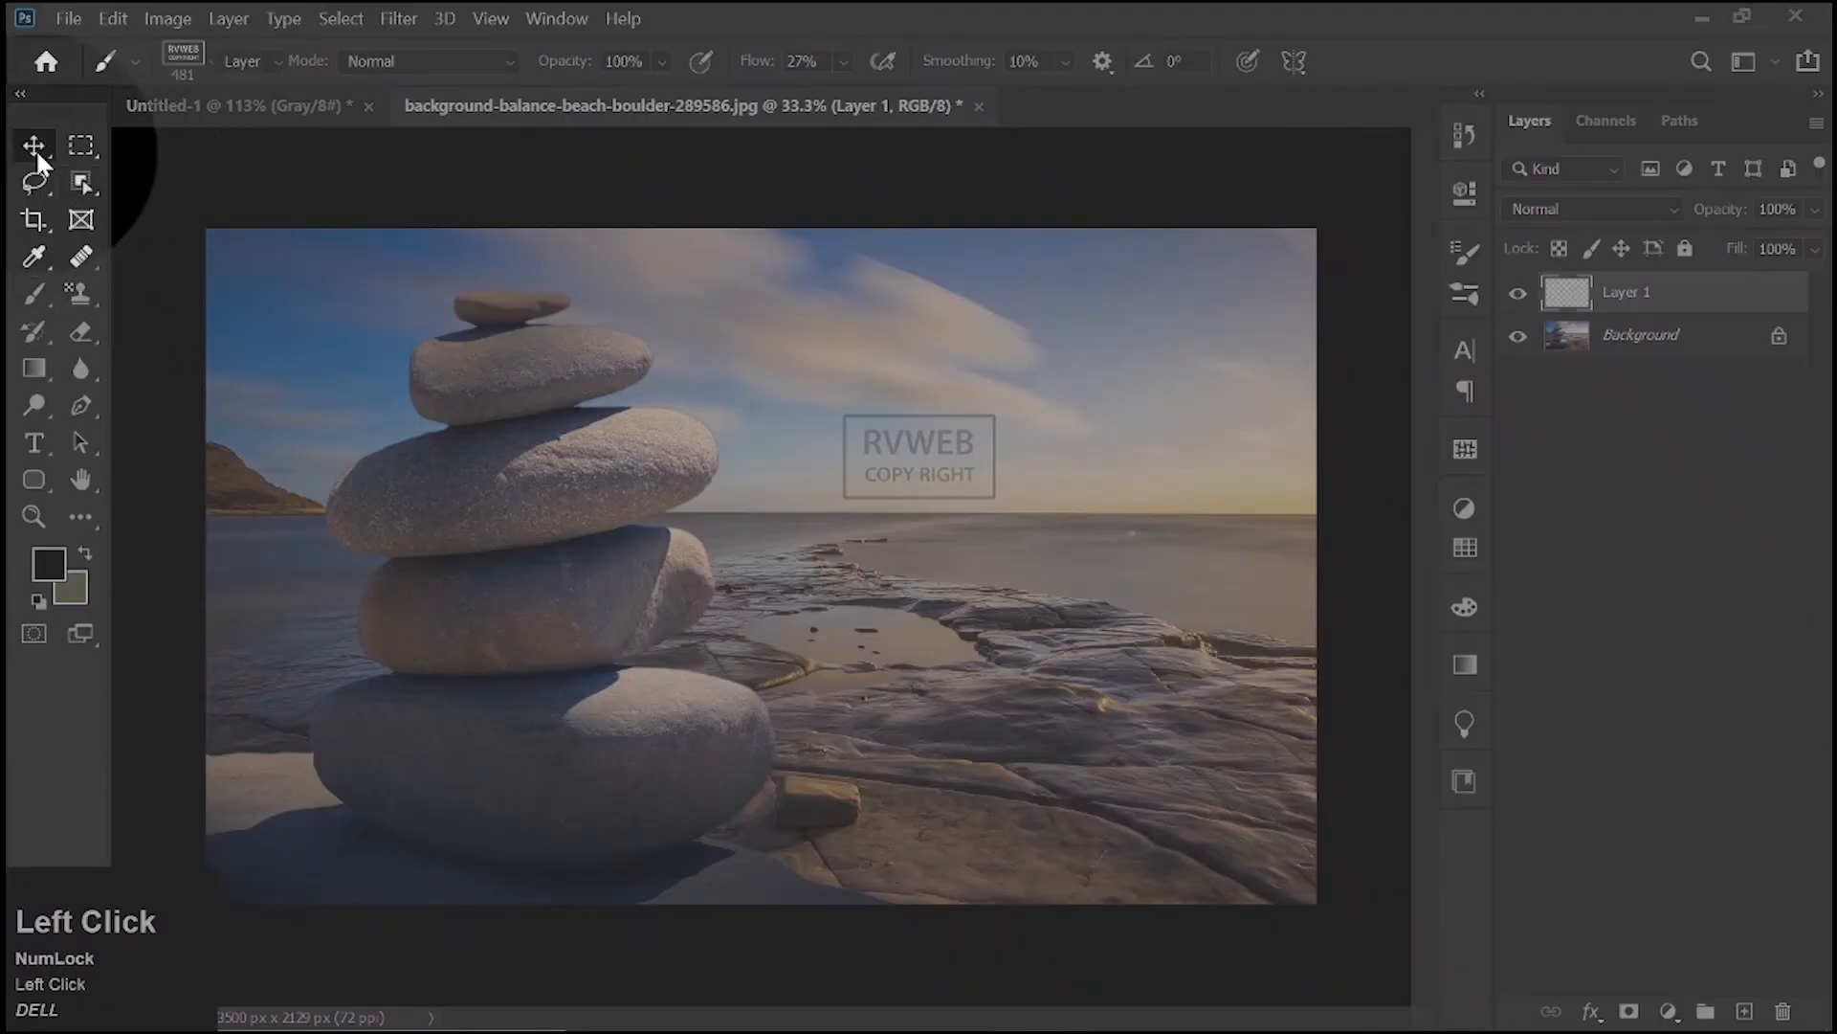
Set the blend mode of the stamped watermark layer to Divide
{"action": "left_click", "coordinate": [33, 145]}
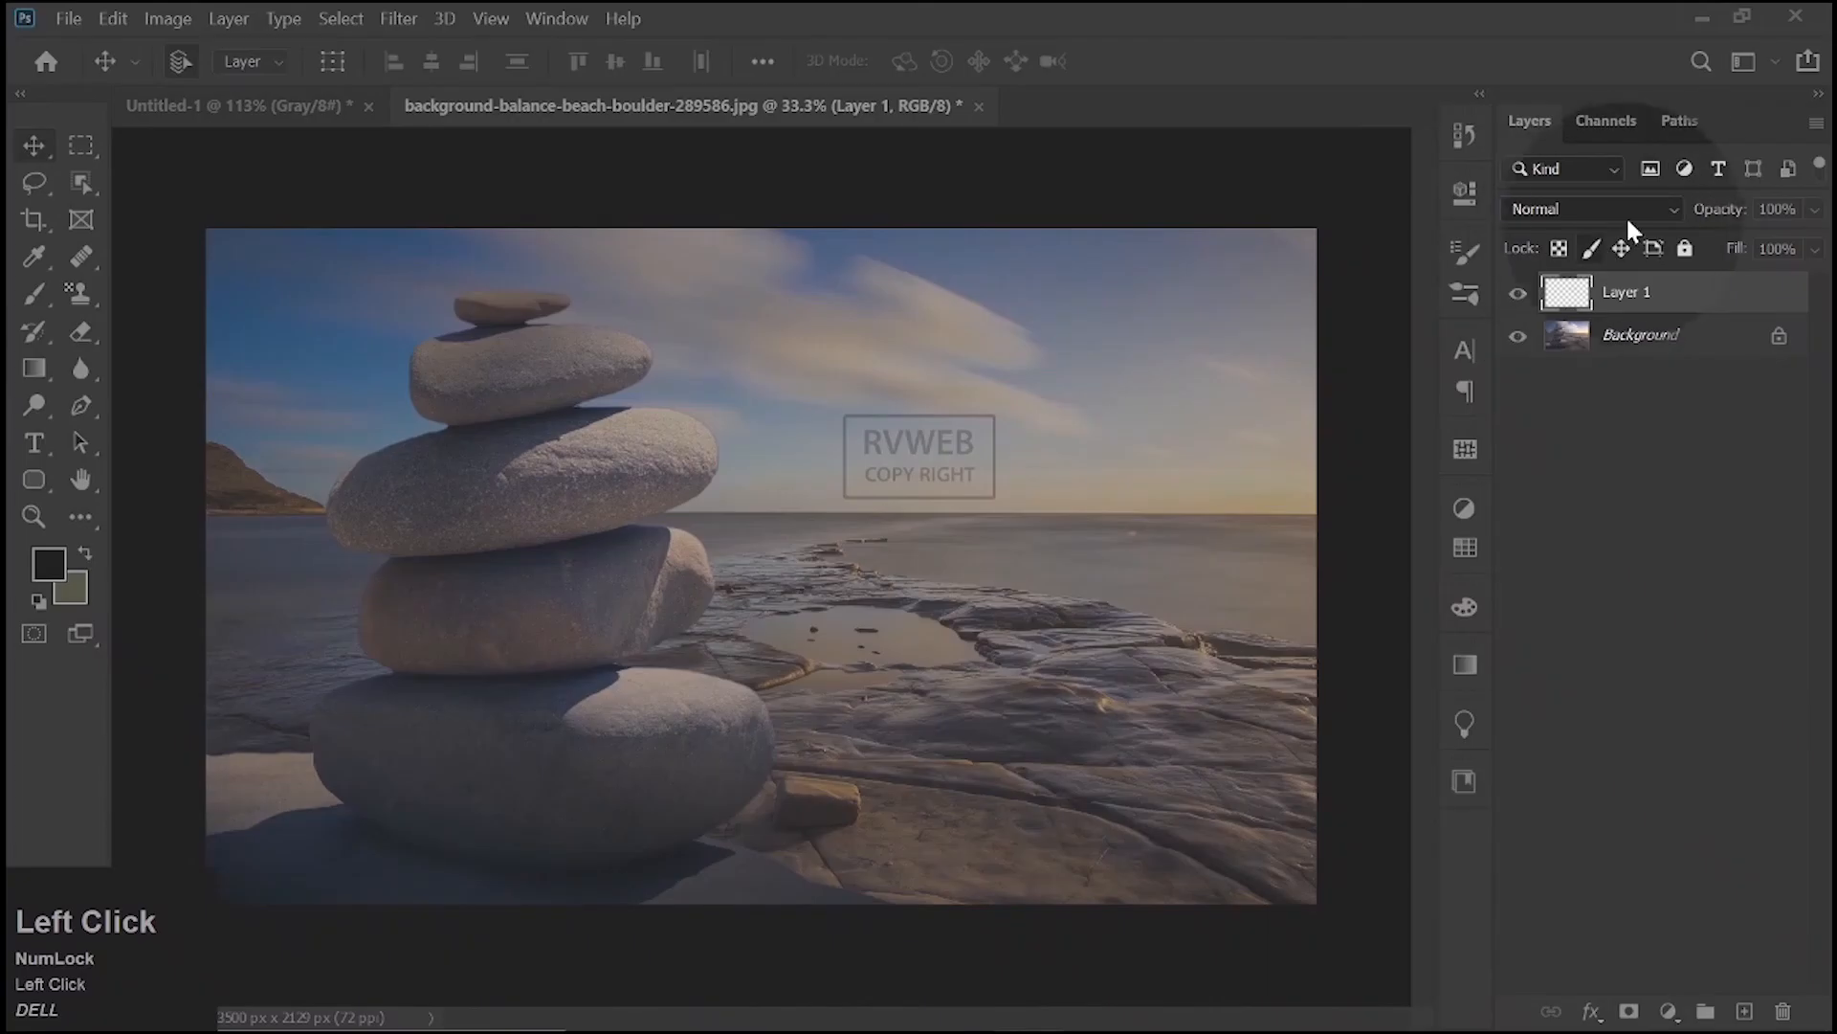
{"action": "left_click", "coordinate": [1650, 205]}
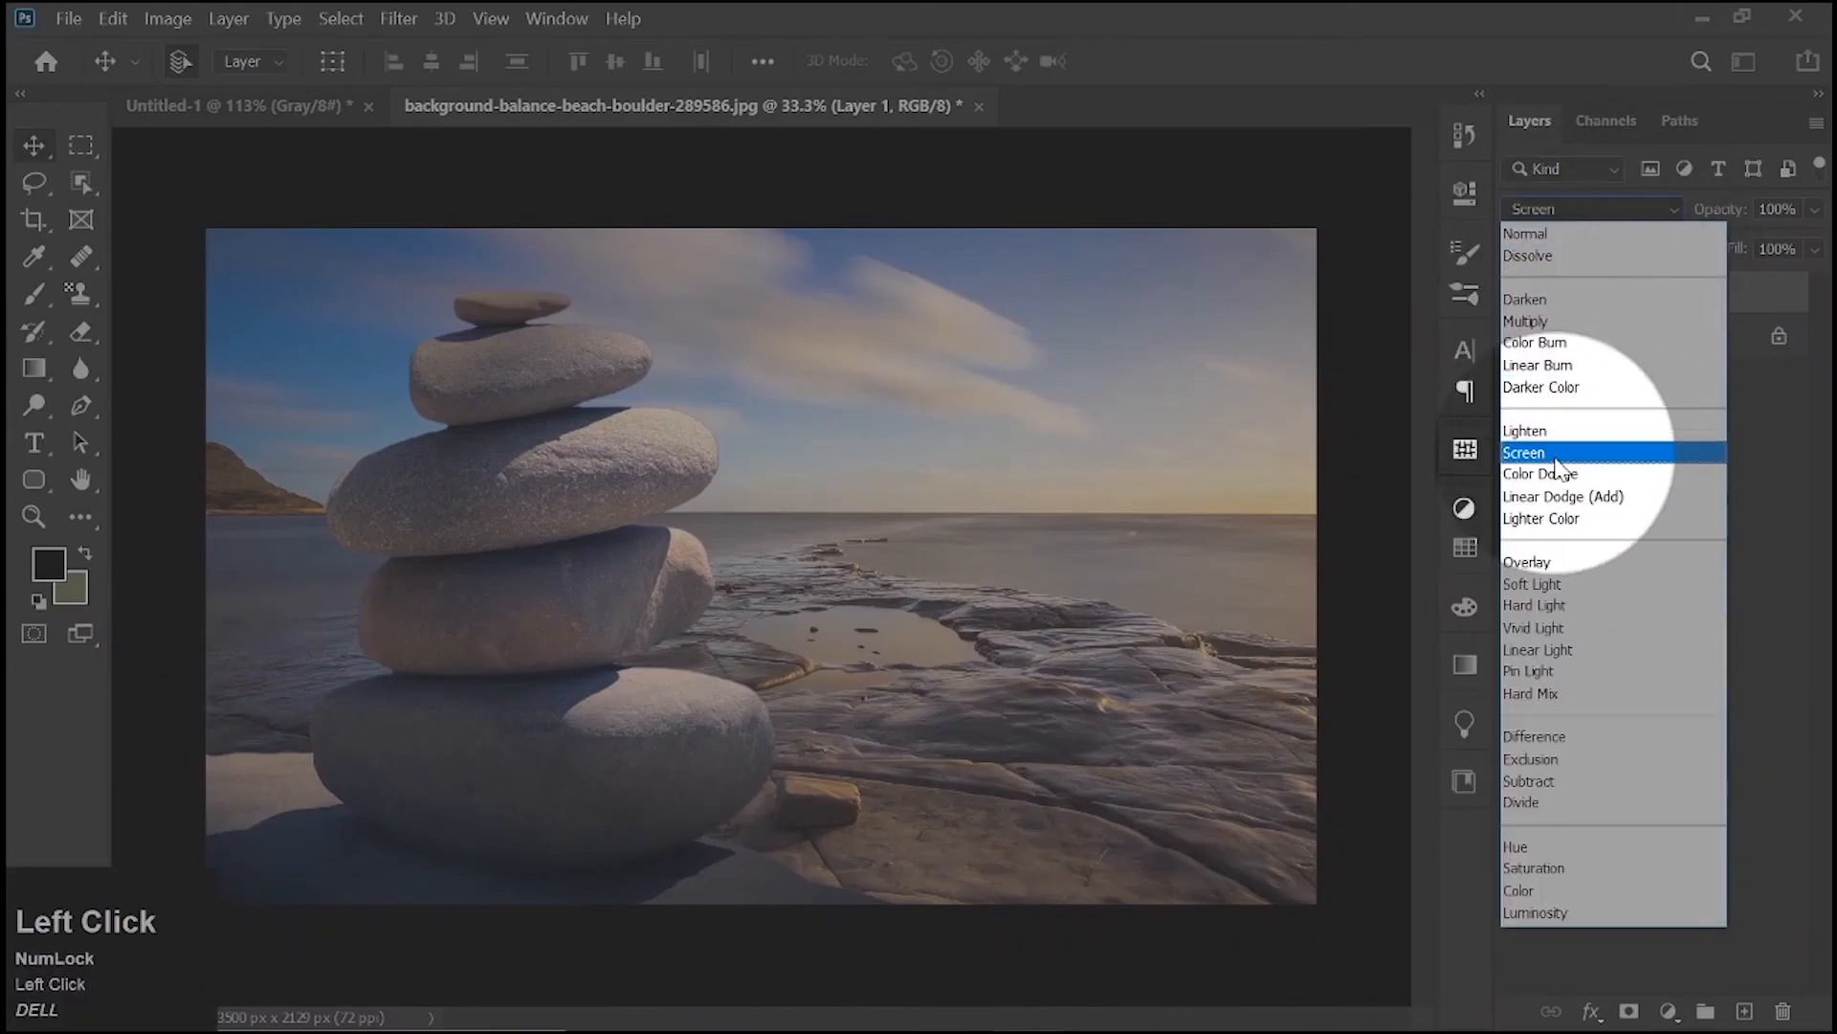
{"action": "left_click", "coordinate": [1526, 803]}
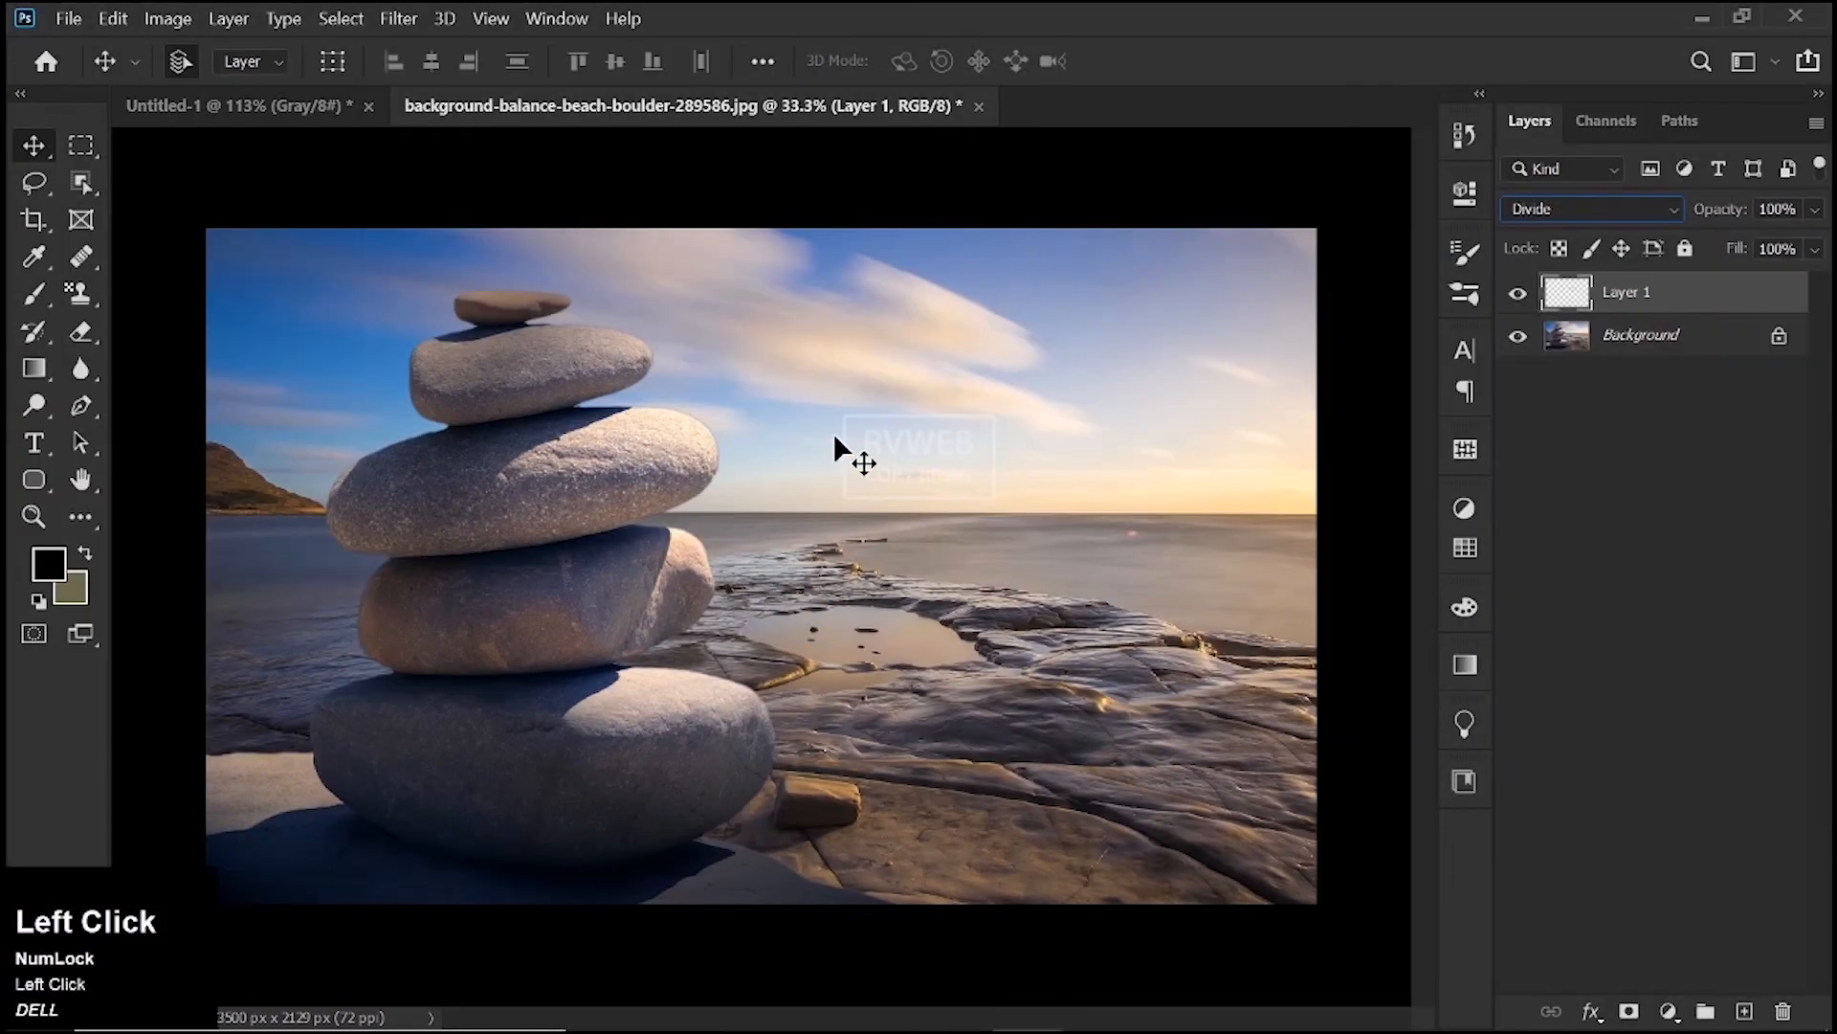
Scale the watermark about its centre to about 168% and move it over the lowest stone near the photo's lower-left corner
{"action": "key", "text": "ctrl+t"}
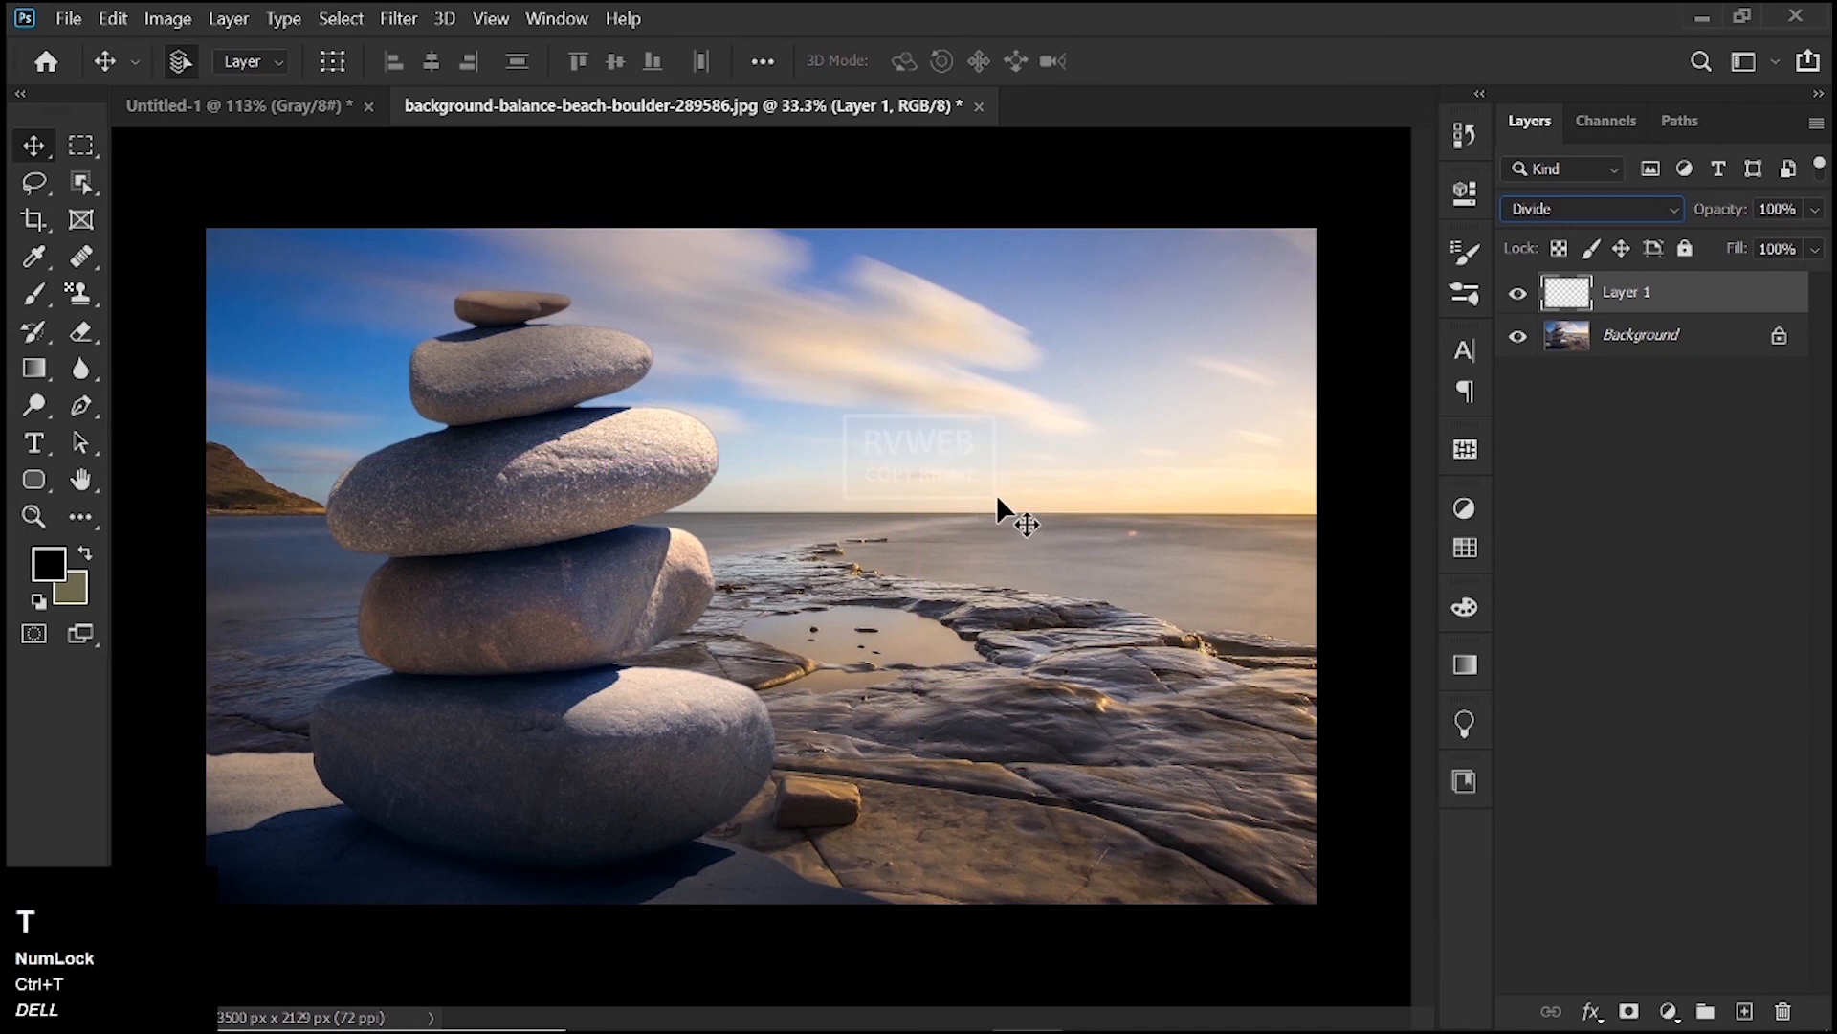
{"action": "key", "text": "ctrl"}
{"action": "left_click", "coordinate": [961, 450]}
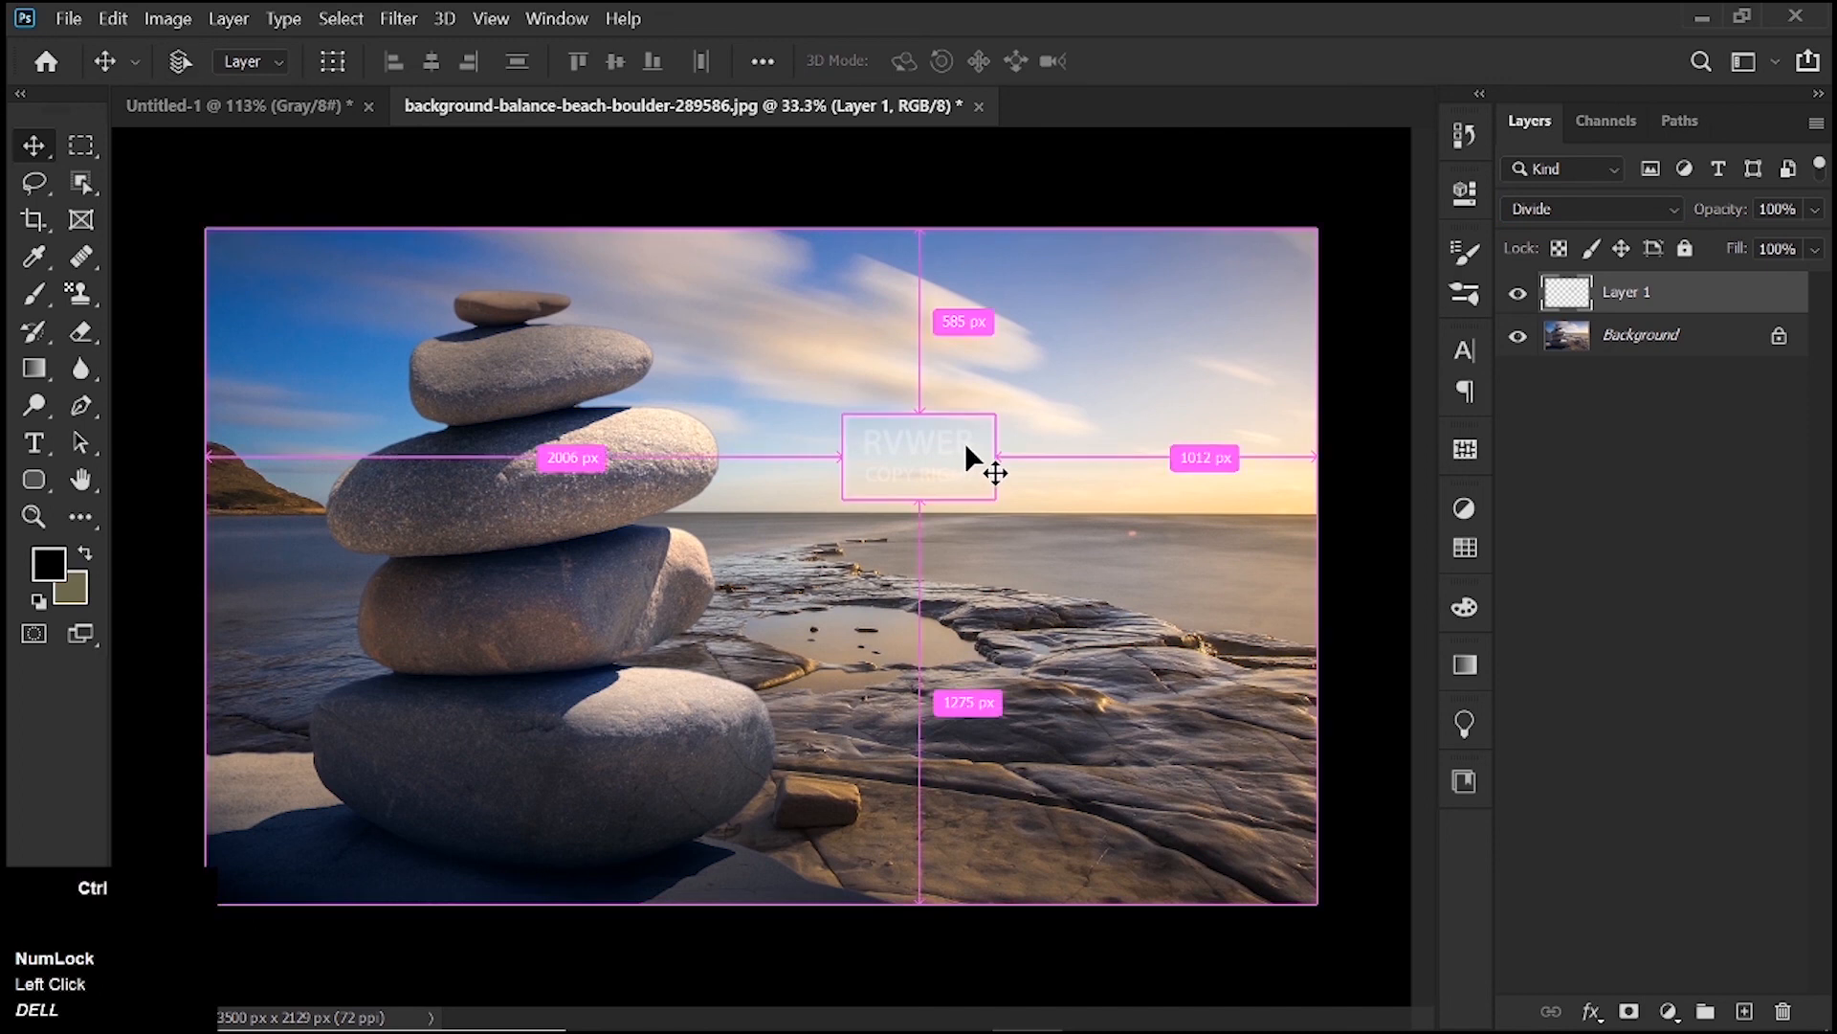
{"action": "key", "text": "ctrl+t"}
{"action": "left_click_drag", "start_coordinate": [995, 499], "coordinate": [1047, 527]}
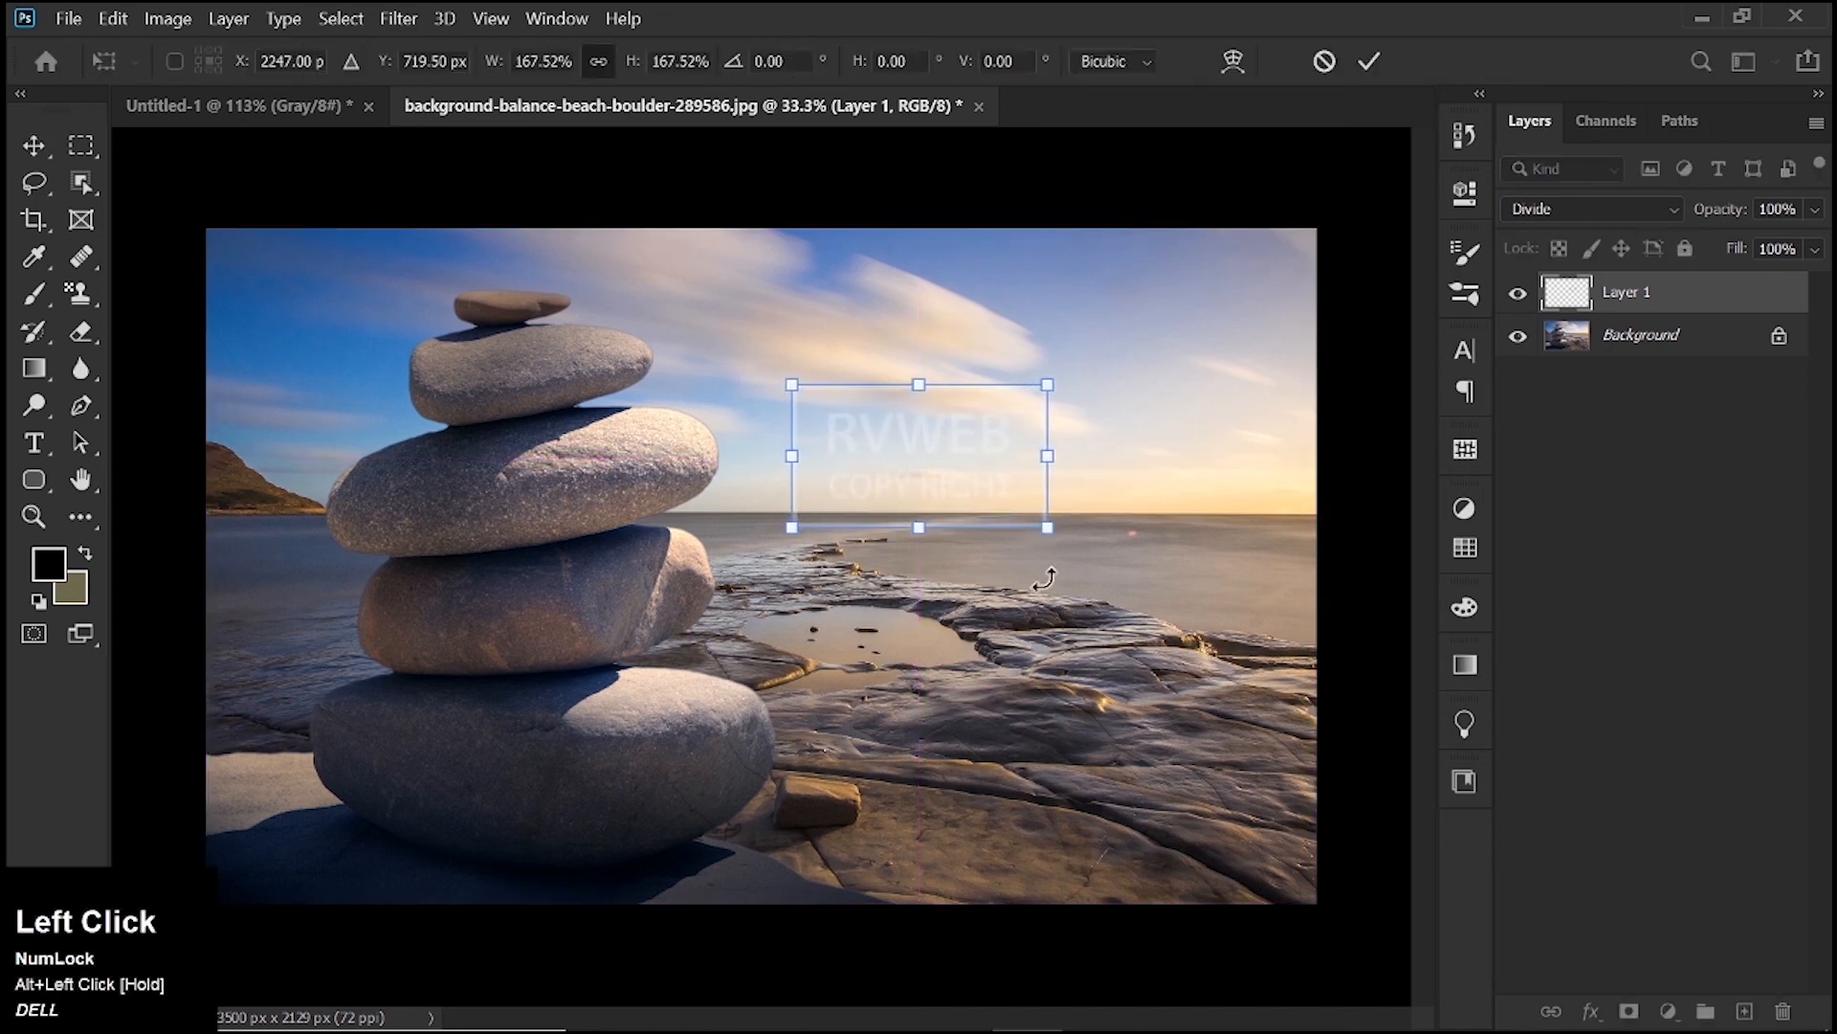
{"action": "left_click", "coordinate": [1371, 62]}
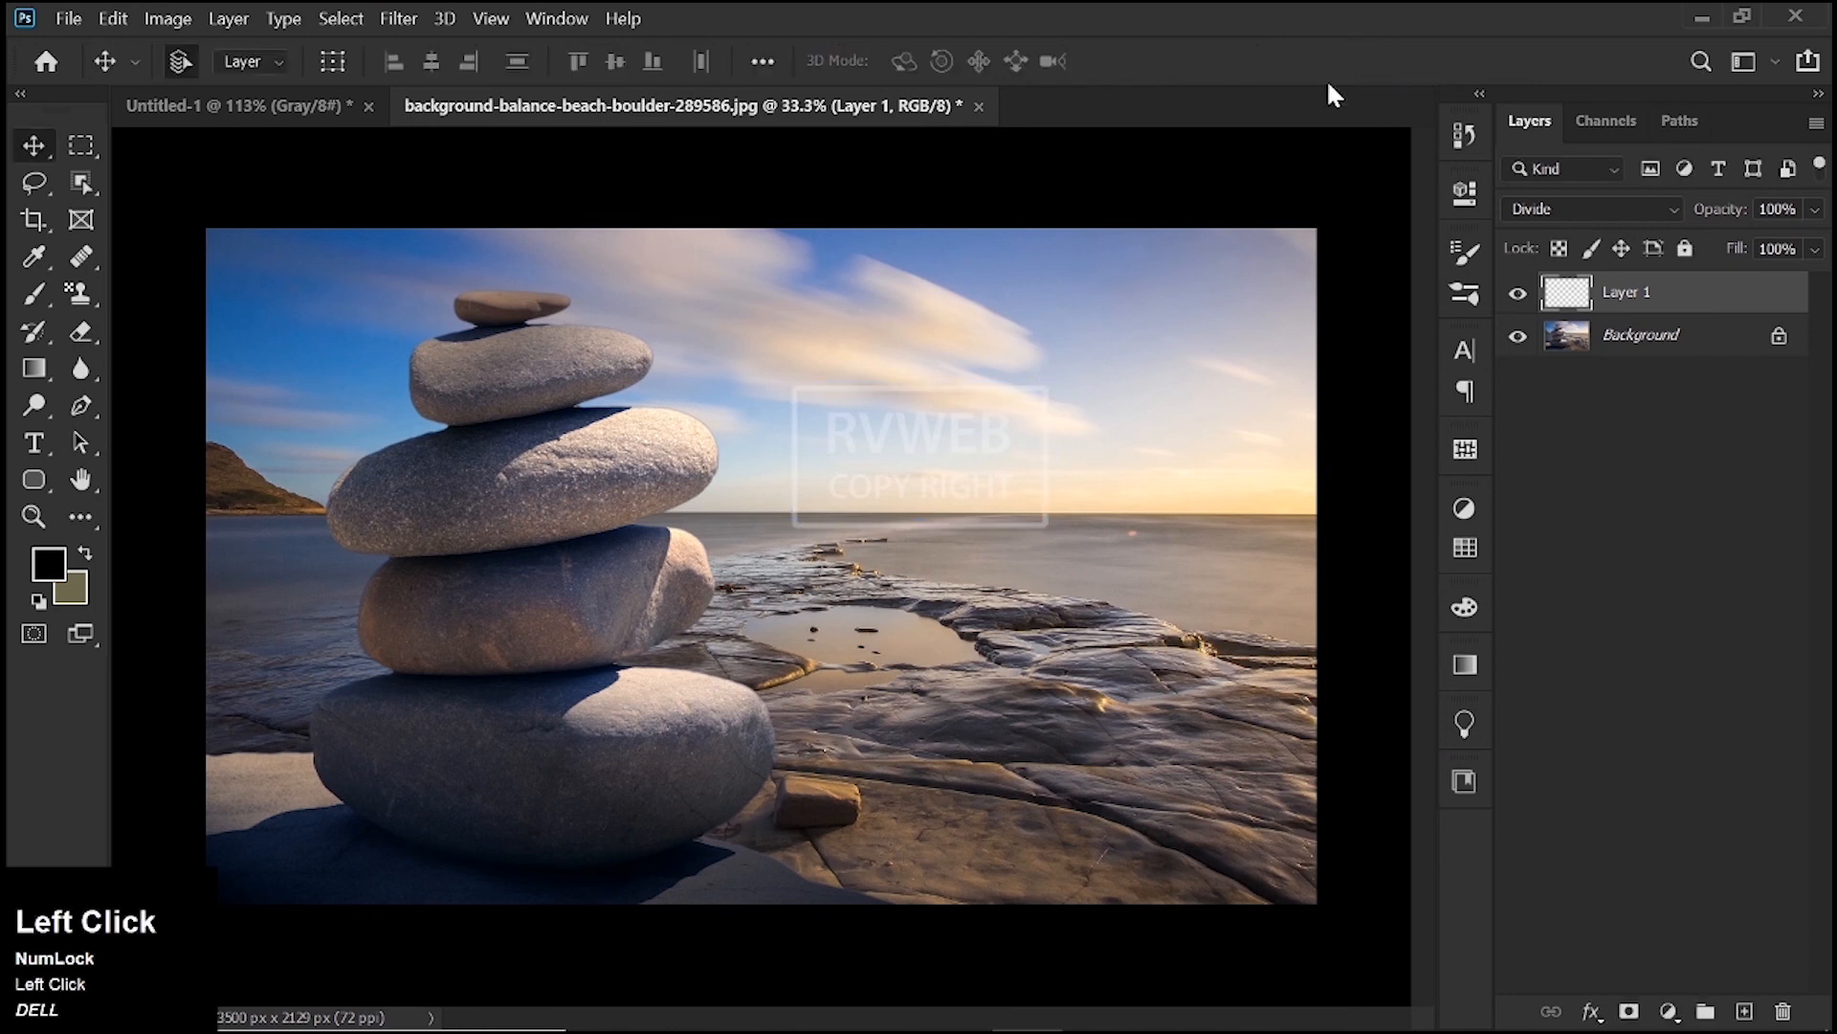
{"action": "left_click_drag", "start_coordinate": [974, 443], "coordinate": [482, 799]}
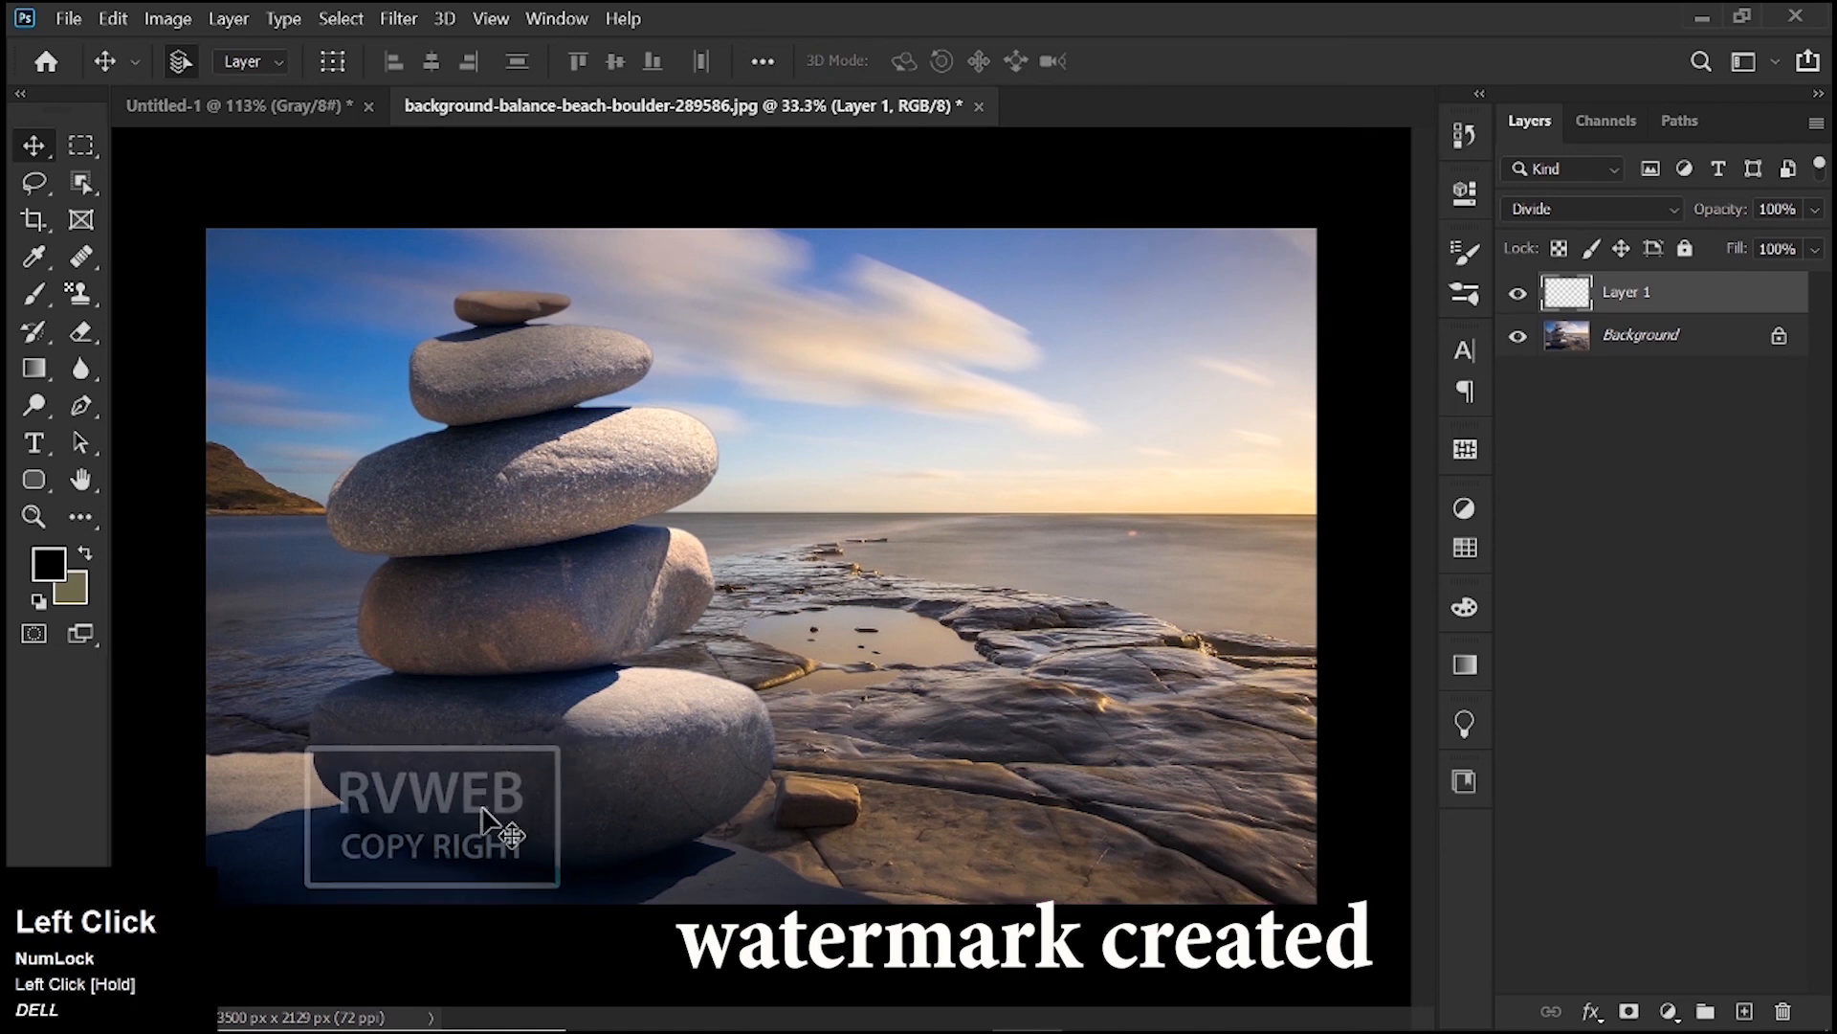